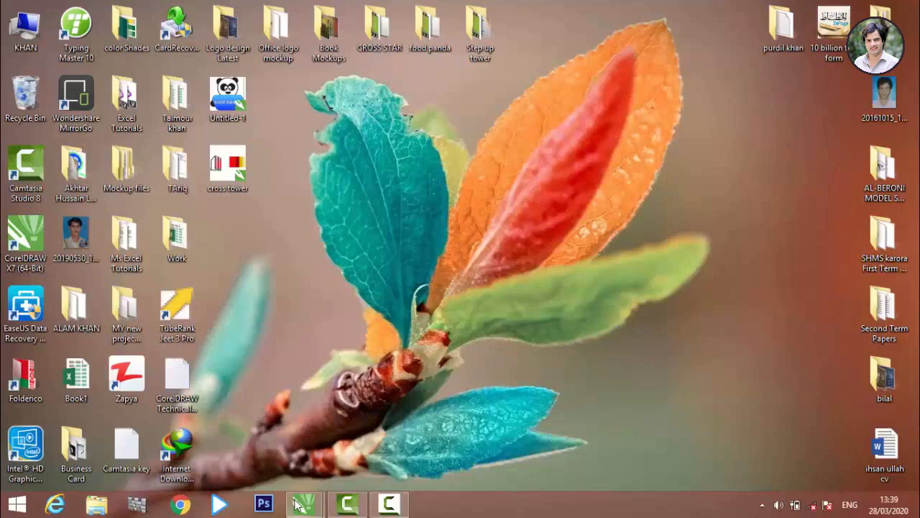
Step: Draw a tall rectangle, about 91.7 × 128.8 mm, on the Untitled-2 page at 75% zoom
click(381, 457)
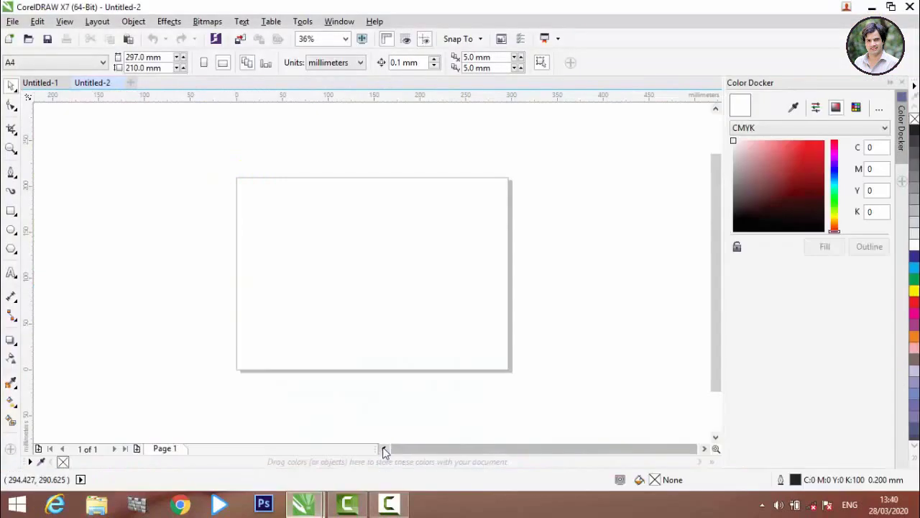
scroll(346, 237, up, 2)
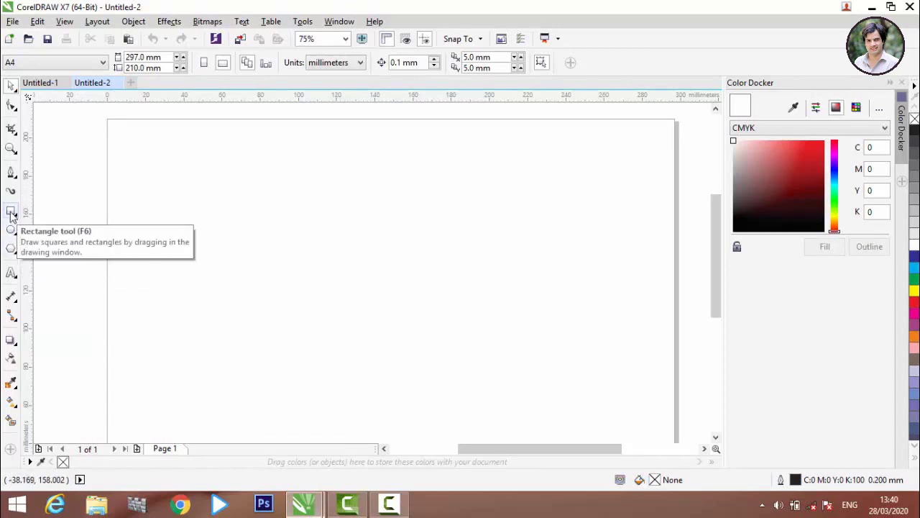
click(11, 214)
drag(188, 160, 372, 343)
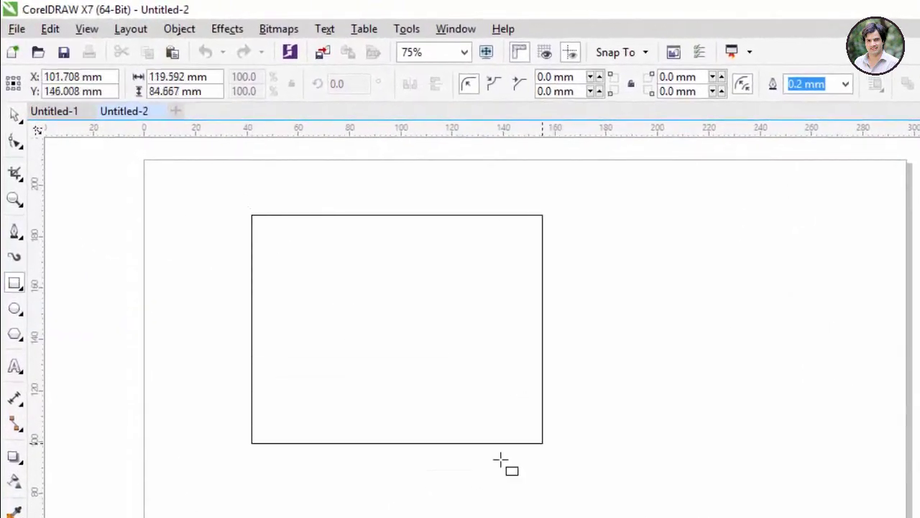
drag(501, 461, 487, 517)
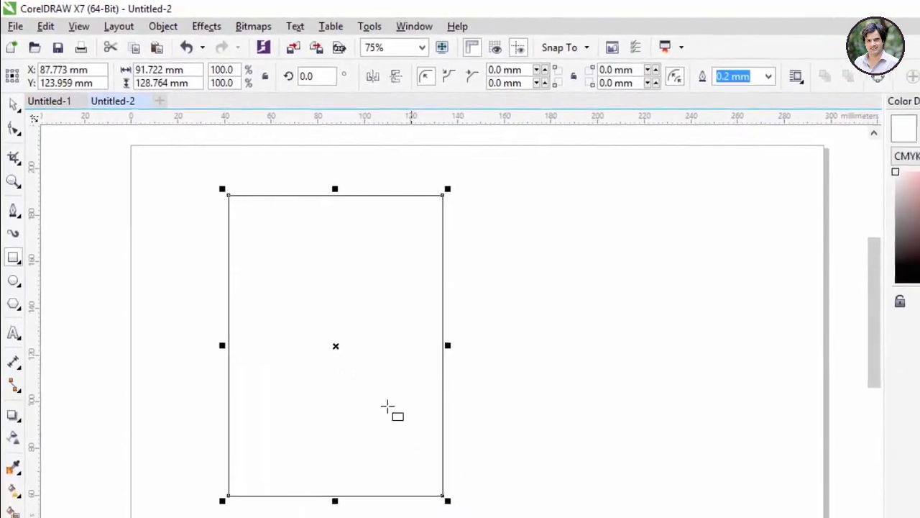
Step: Round all four rectangle corners to 45.861 mm, turning it into a capsule
click(13, 105)
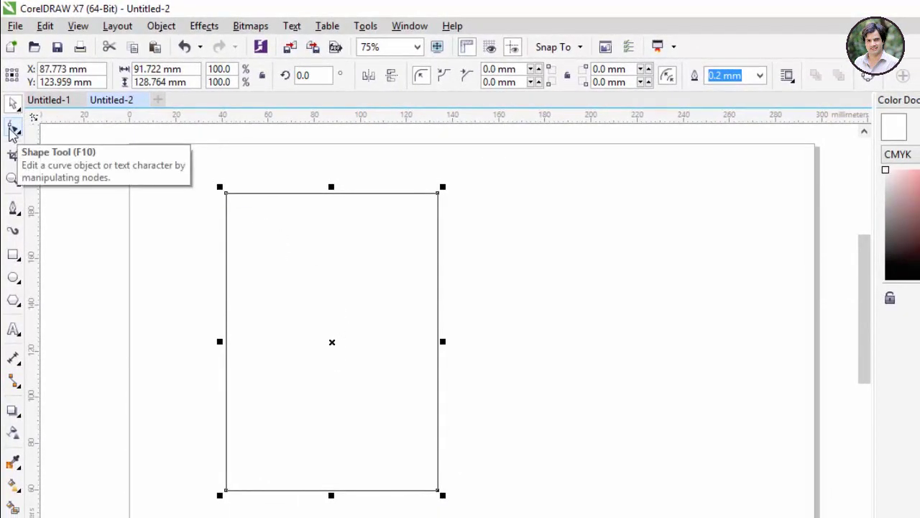
click(12, 128)
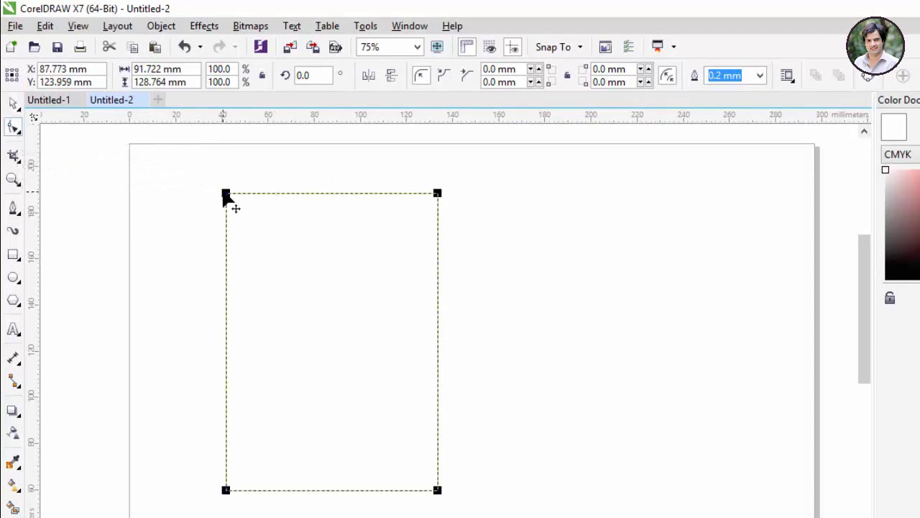
drag(227, 195, 357, 205)
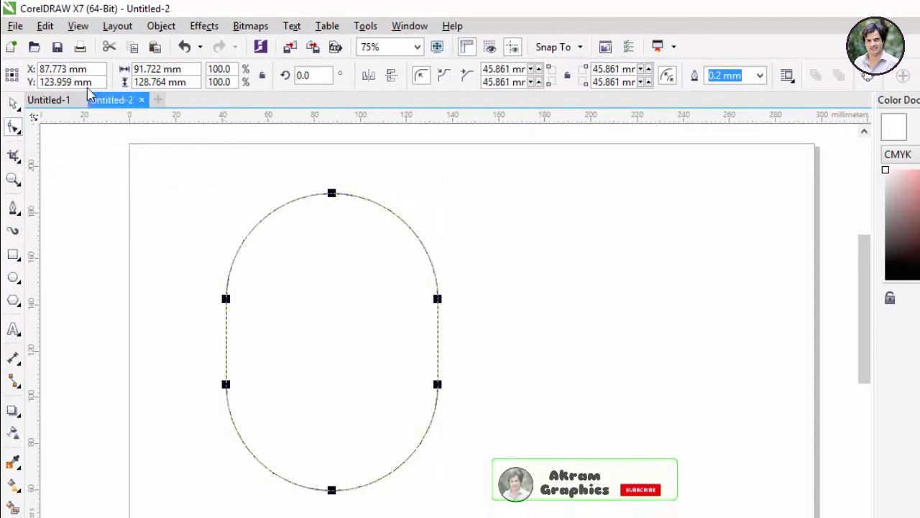
Step: Shift the capsule slightly up and to the left, leaving it selected
click(12, 106)
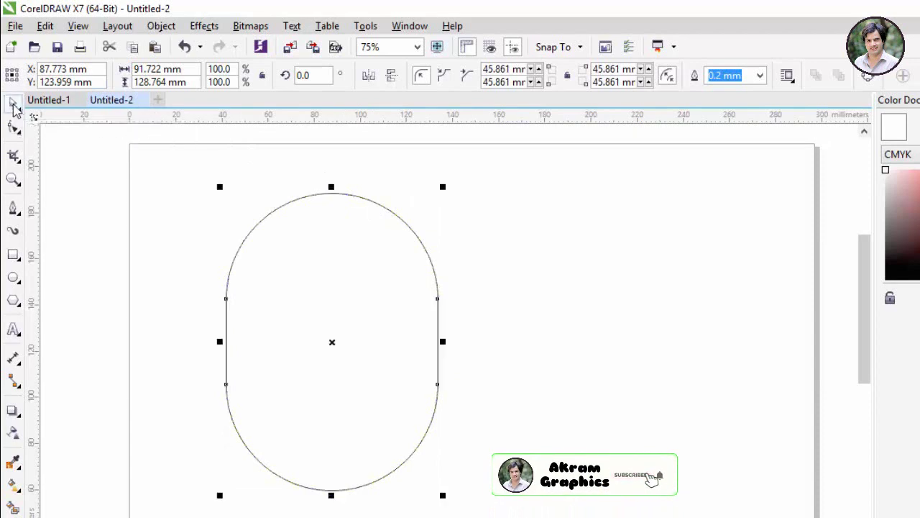
click(124, 204)
drag(328, 326, 312, 309)
click(400, 338)
click(338, 327)
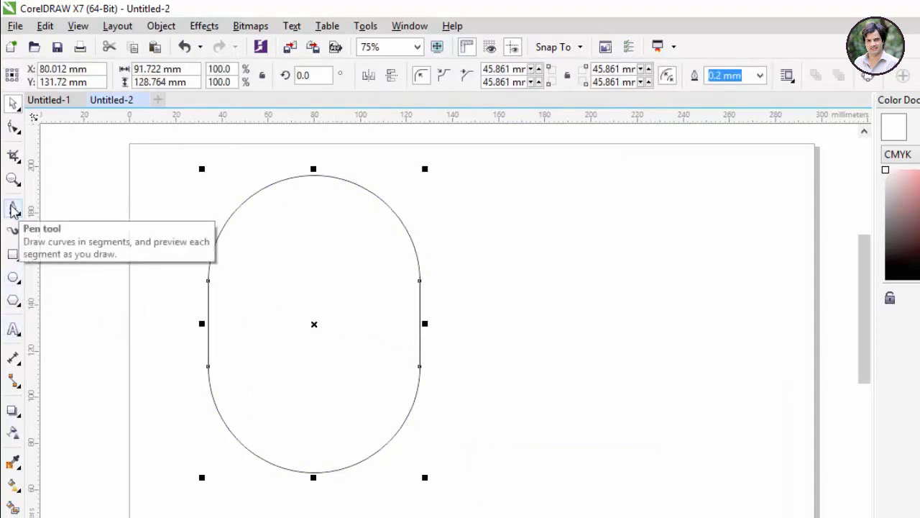
Step: Draw a 109.7 mm horizontal line through the capsule's middle, extending past both sides
click(13, 209)
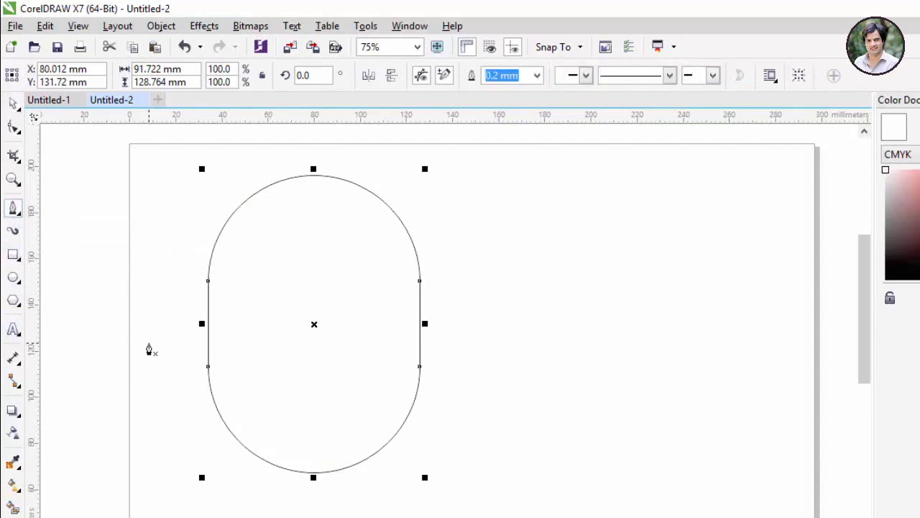
click(192, 325)
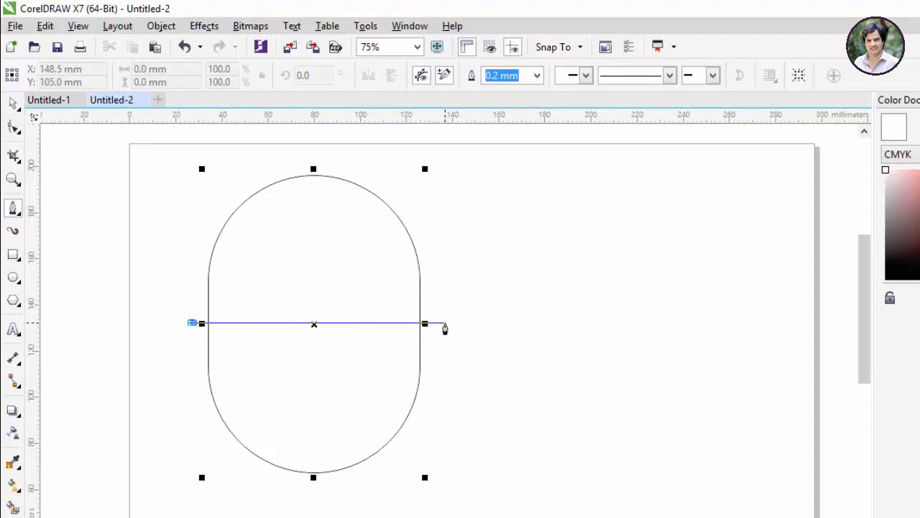
double_click(445, 323)
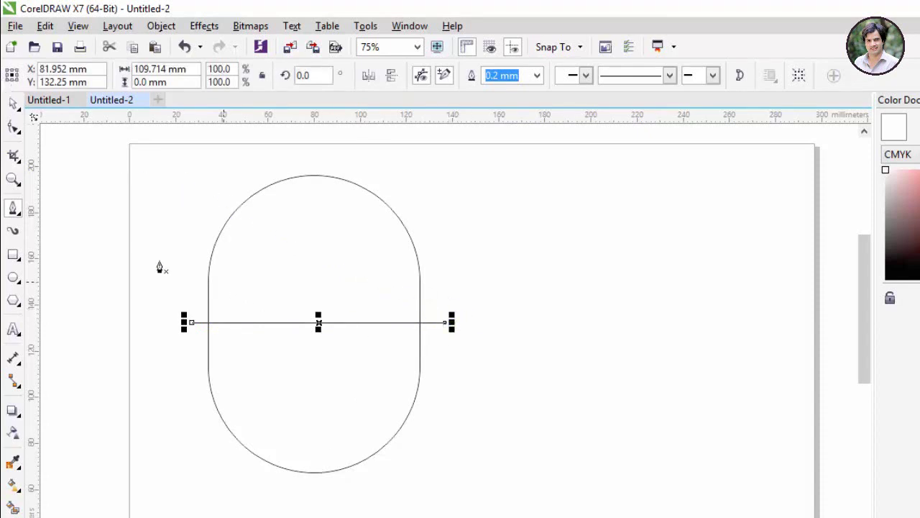
click(13, 103)
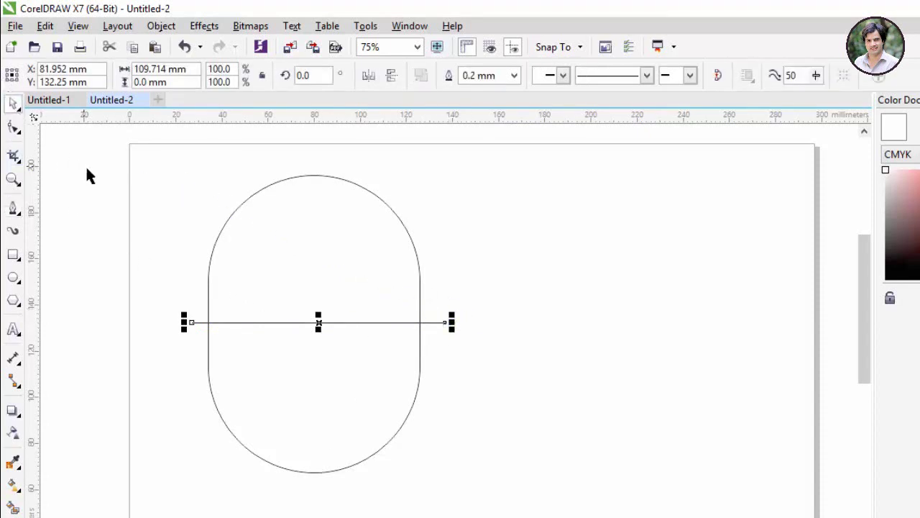
click(86, 171)
click(279, 281)
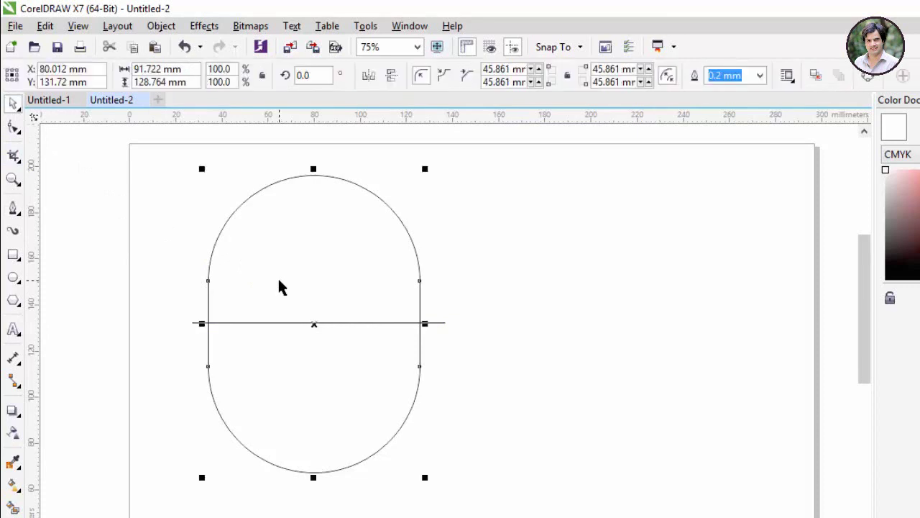
Step: Copy the capsule and shrink the copy into a small pill on the line at the left edge
drag(279, 282, 547, 292)
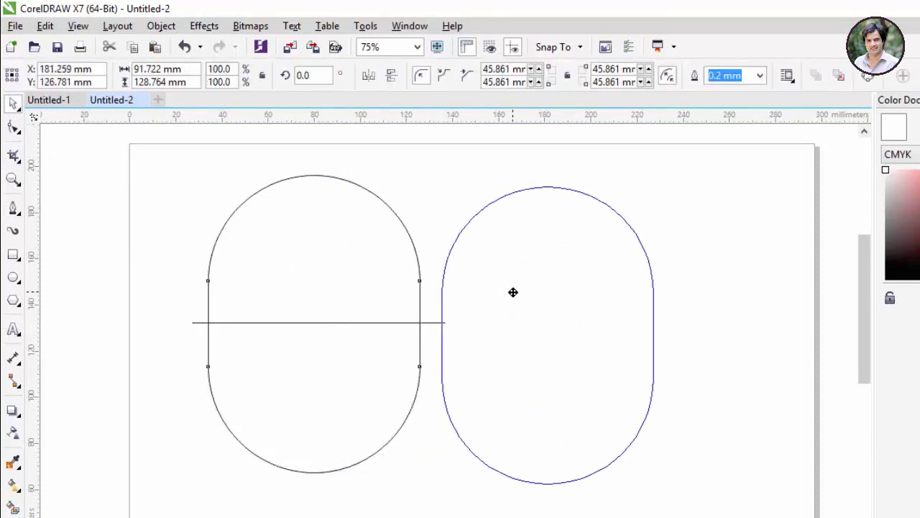
drag(654, 332, 483, 348)
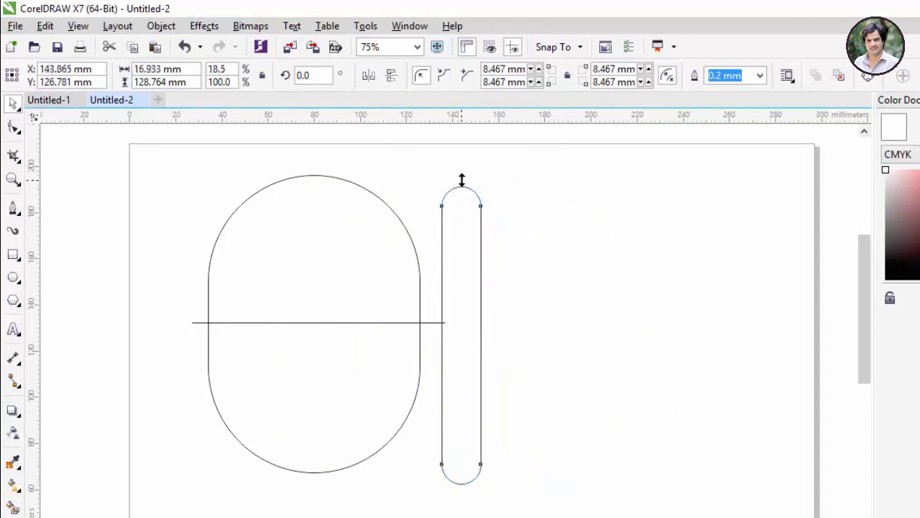
mouse_move(461, 179)
mouse_down()
mouse_move(465, 352)
mouse_move(232, 294)
mouse_up()
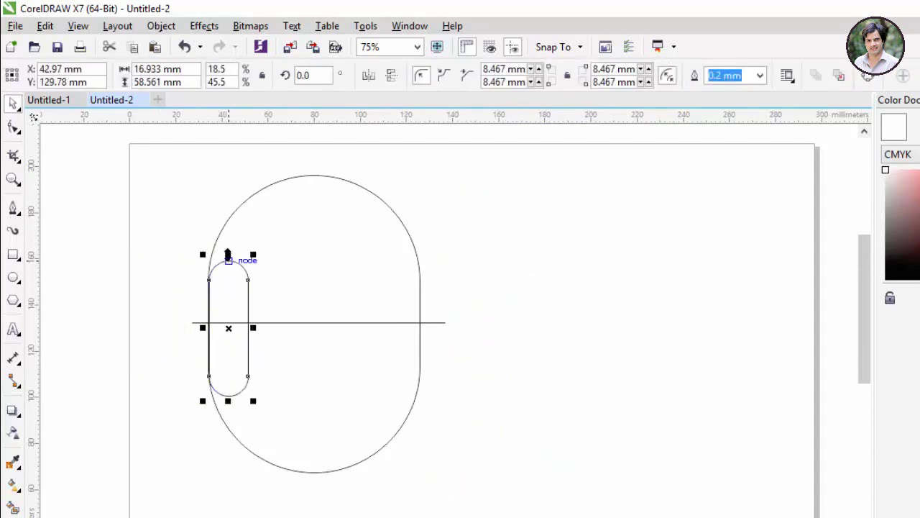
drag(228, 255, 228, 299)
drag(222, 352, 223, 319)
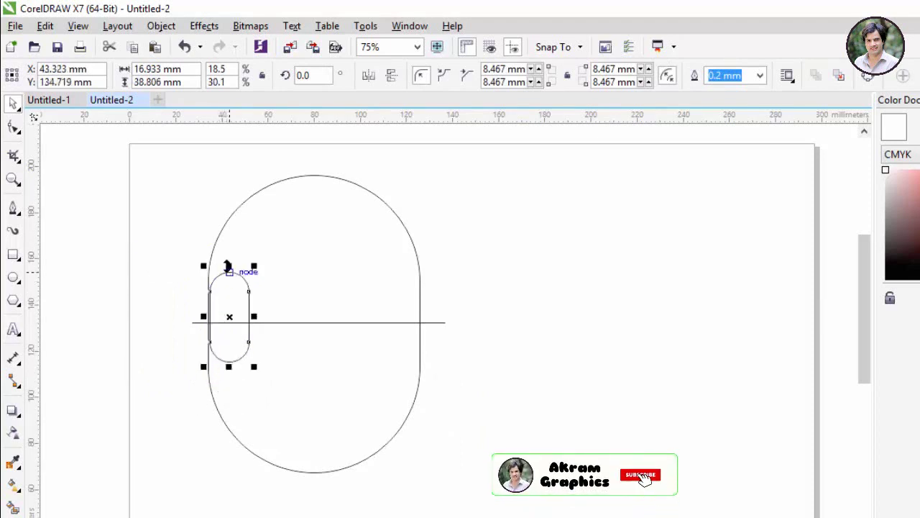
drag(228, 266, 228, 295)
Step: Align the small pill with the big capsule's left edge and shorten it to 16.9 × 25.2 mm
click(190, 309)
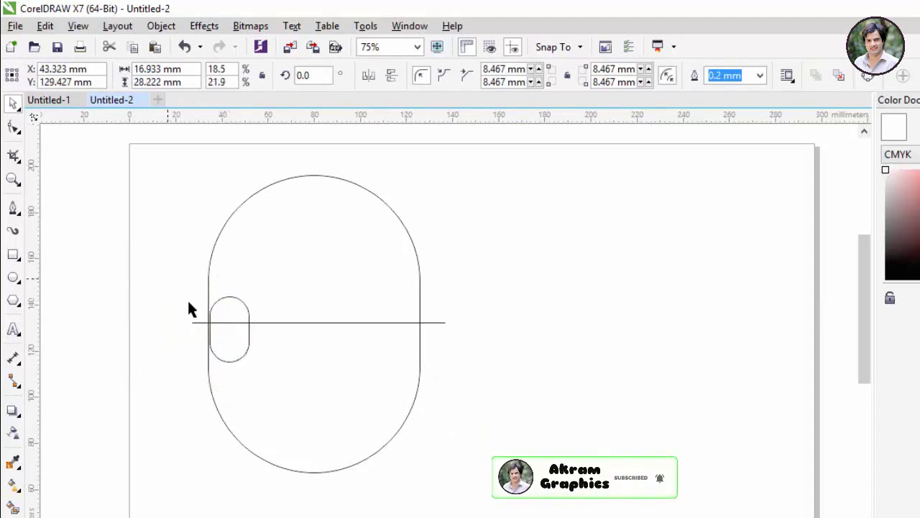
scroll(209, 323, up, 1)
scroll(232, 382, up, 1)
scroll(232, 381, up, 2)
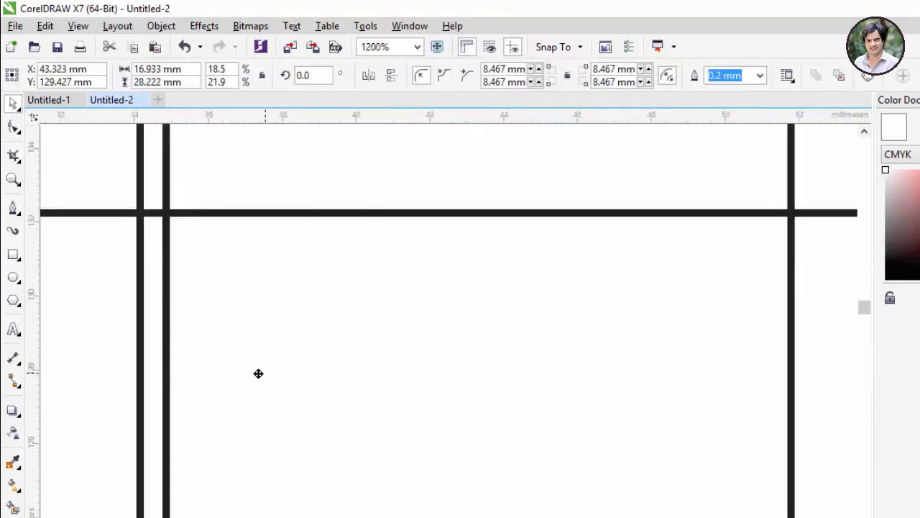
drag(258, 373, 239, 373)
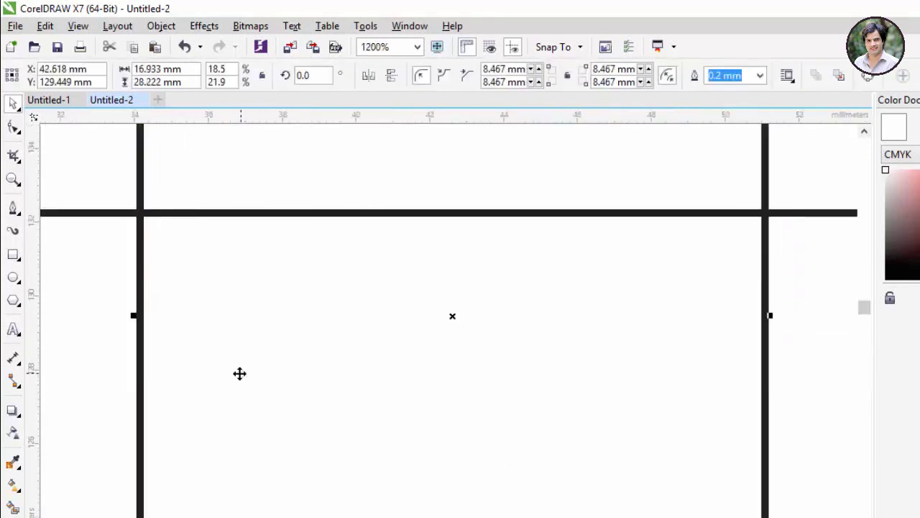
click(92, 358)
scroll(240, 357, down, 2)
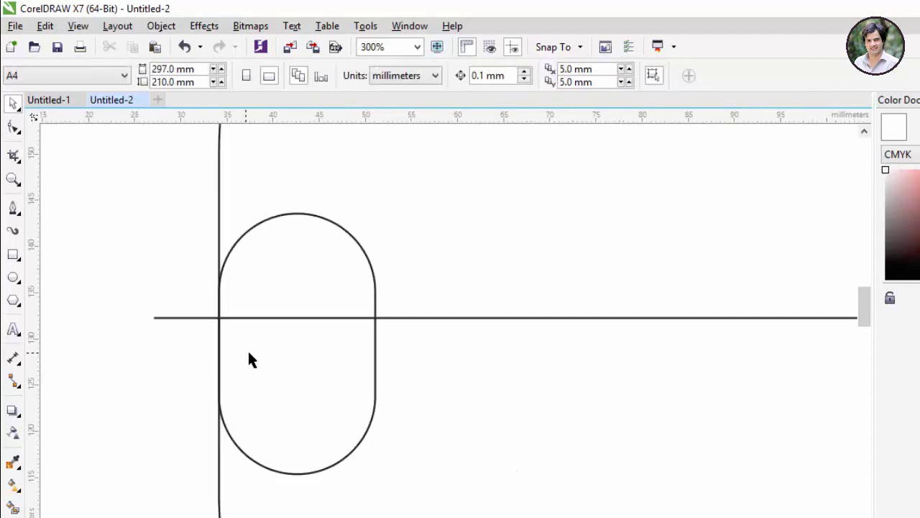
click(297, 259)
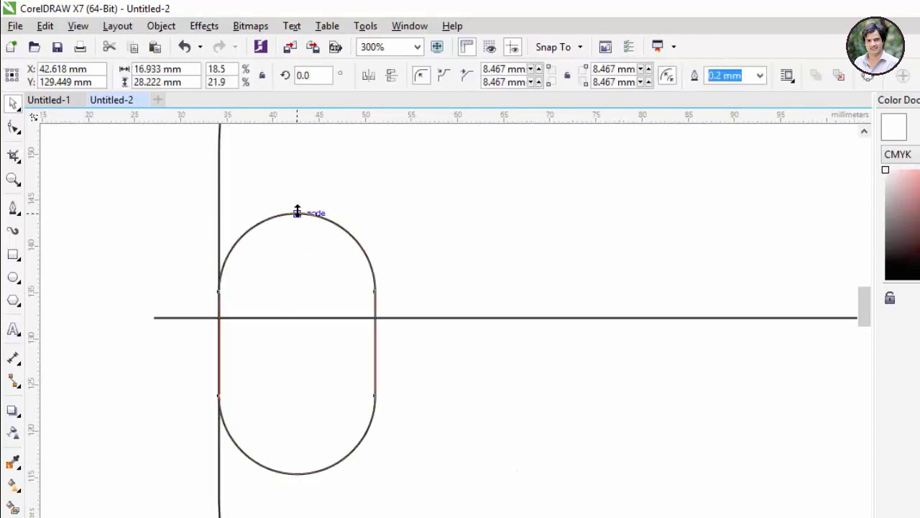
drag(297, 212, 297, 242)
click(122, 206)
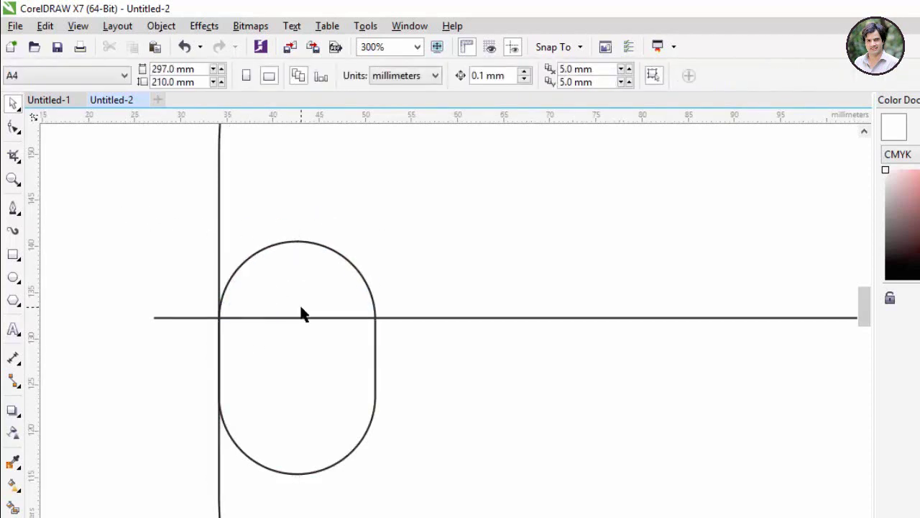
click(300, 302)
scroll(300, 298, down, 1)
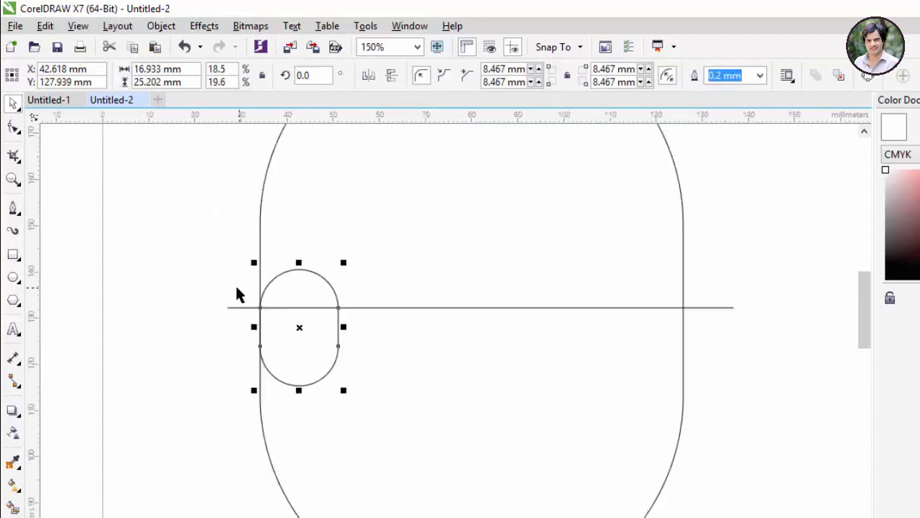
scroll(357, 310, up, 1)
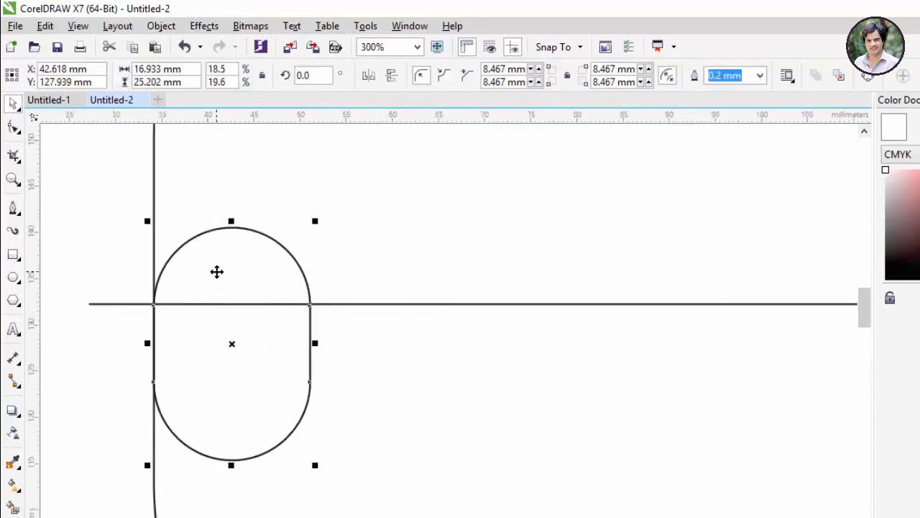
scroll(217, 274, down, 1)
scroll(226, 277, down, 1)
scroll(228, 278, up, 1)
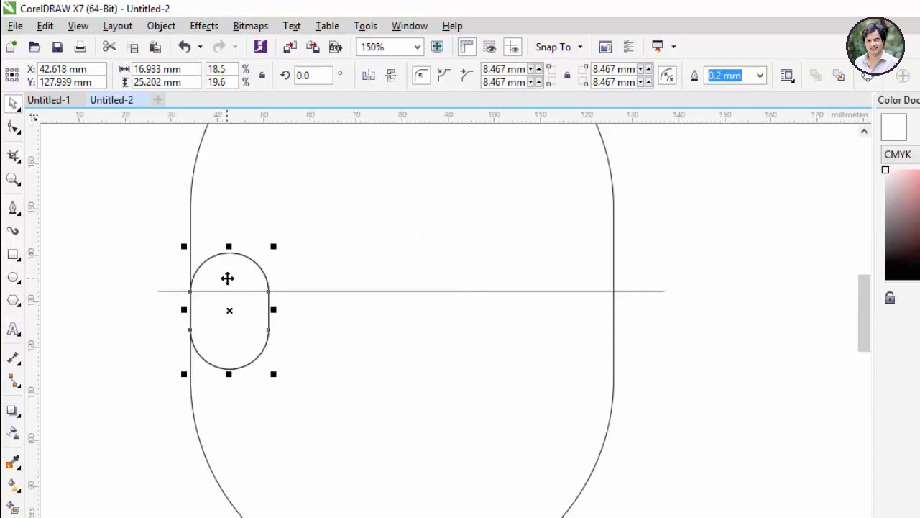
scroll(227, 279, up, 1)
Step: Place a duplicate of the small pill right beside it on the line
drag(235, 276, 390, 277)
scroll(316, 277, up, 2)
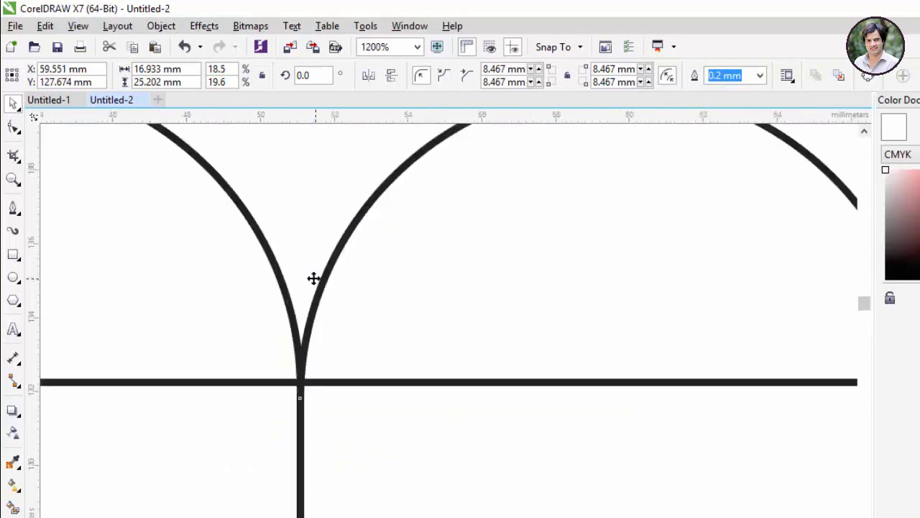
scroll(345, 345, up, 1)
scroll(355, 470, down, 1)
scroll(348, 487, up, 2)
scroll(295, 471, down, 2)
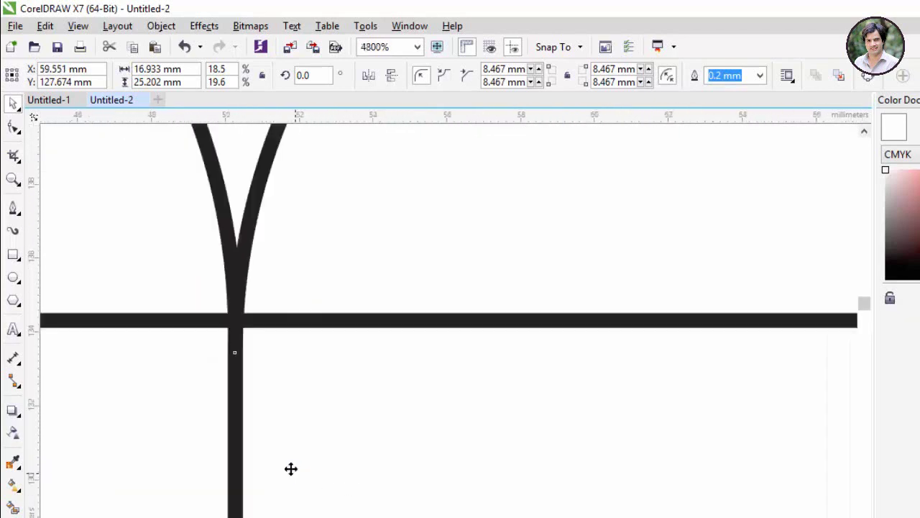
scroll(194, 396, down, 2)
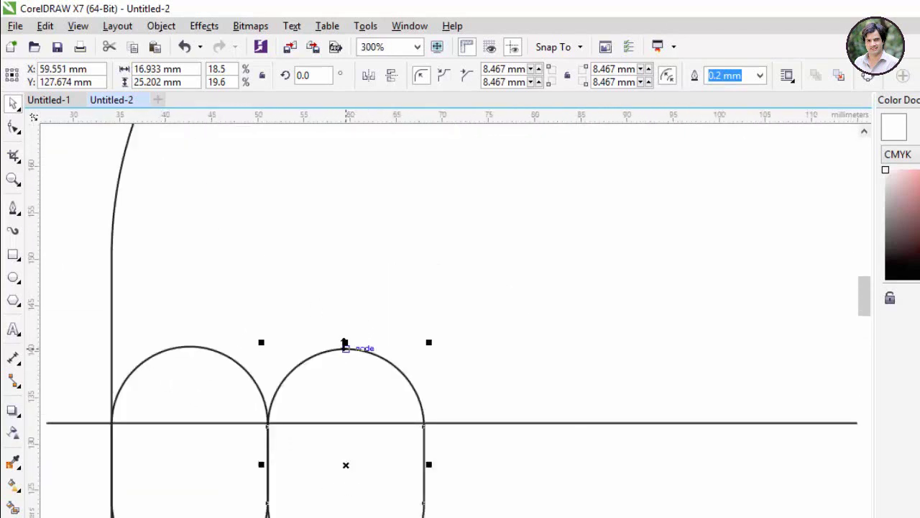
Step: Stretch the second small pill slightly taller
drag(345, 342, 346, 298)
click(302, 191)
scroll(282, 344, down, 1)
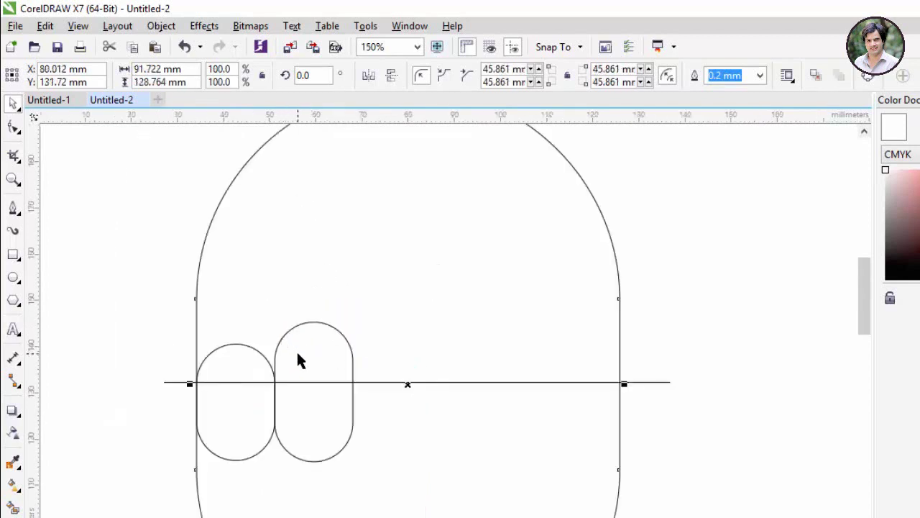
Step: Add a third pill snug against the second and stretch it to 16.9 × 36.9 mm
click(299, 360)
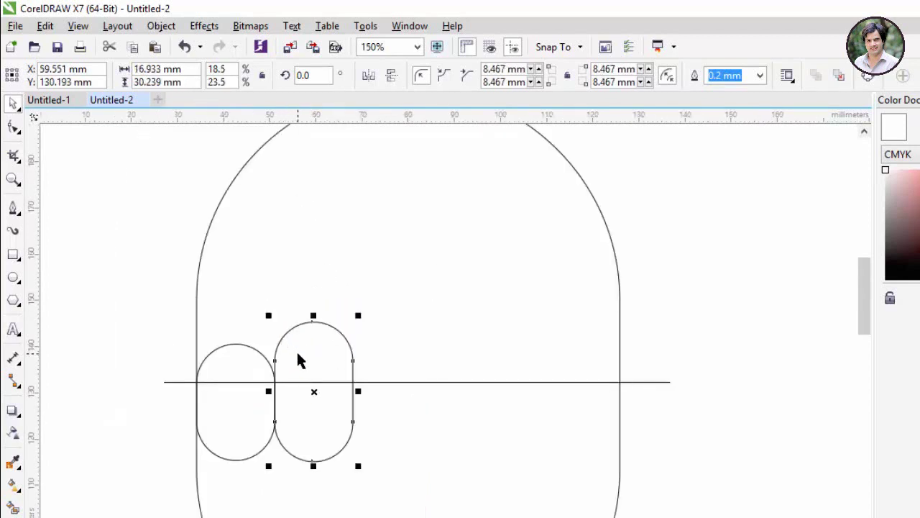
mouse_move(297, 353)
mouse_down()
mouse_move(379, 362)
mouse_move(357, 380)
mouse_up()
scroll(358, 381, up, 2)
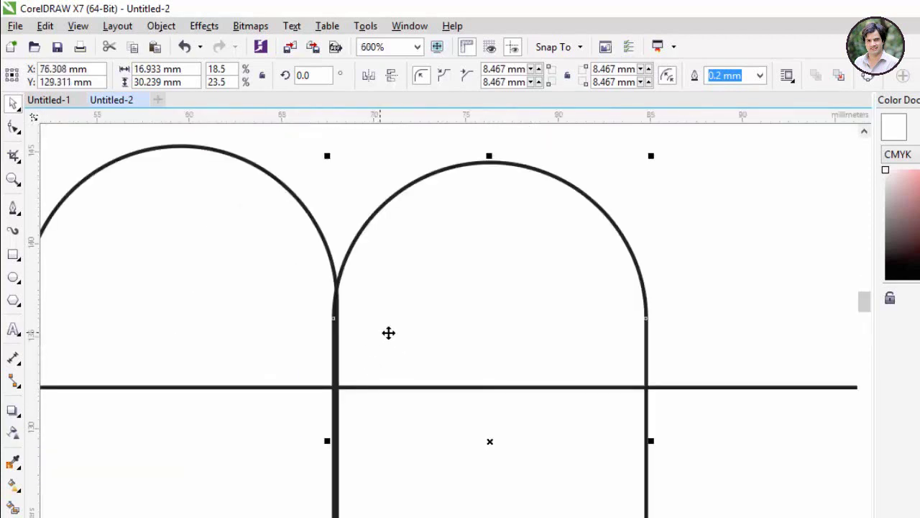
scroll(346, 369, up, 2)
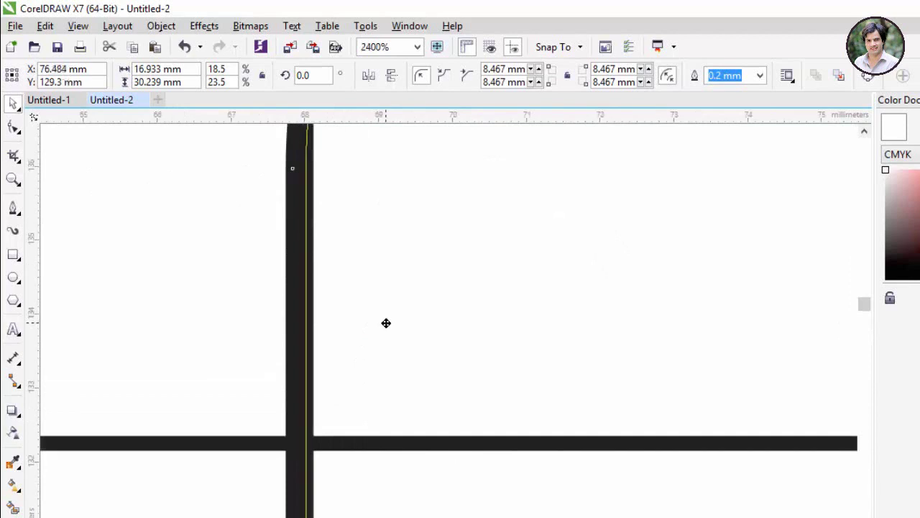
drag(389, 322, 323, 329)
scroll(322, 328, down, 2)
scroll(238, 360, down, 2)
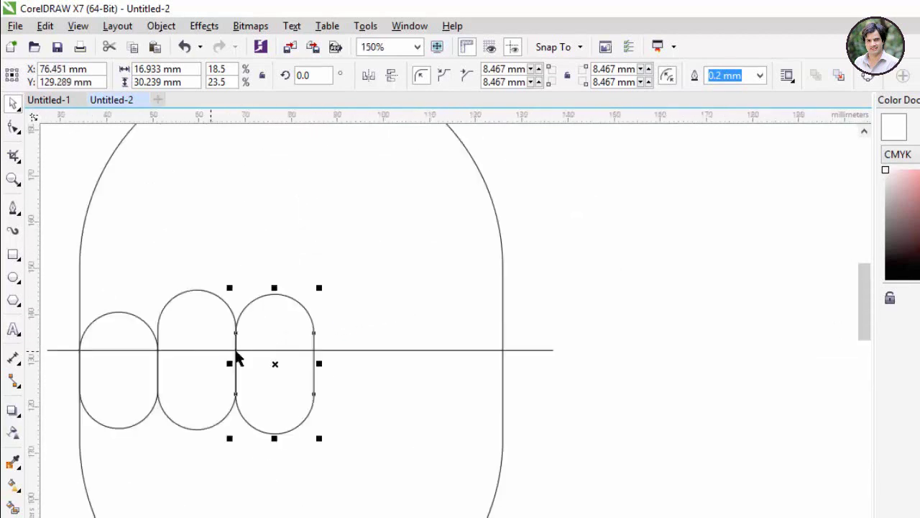
drag(274, 288, 273, 257)
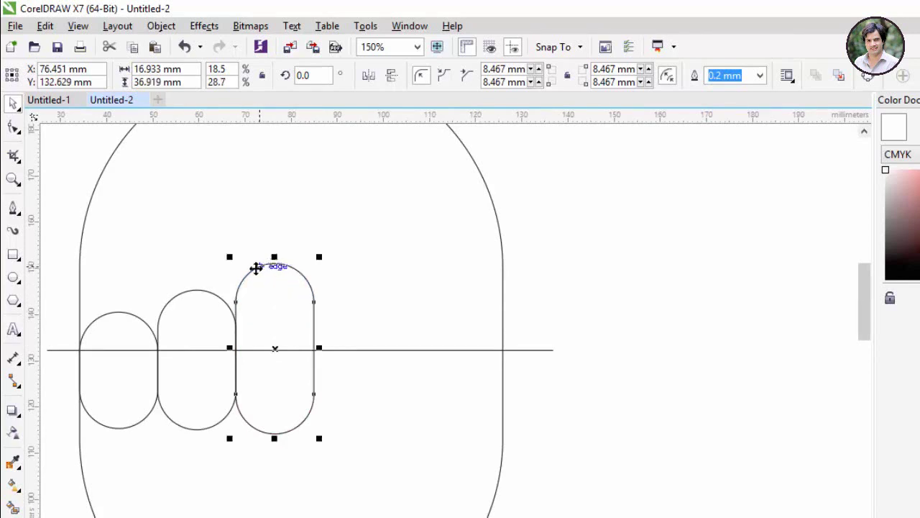
click(272, 302)
click(272, 302)
Step: Duplicate the pill rightward and stretch it into a tall 19.5 × 69.2 mm index finger
drag(271, 302, 352, 304)
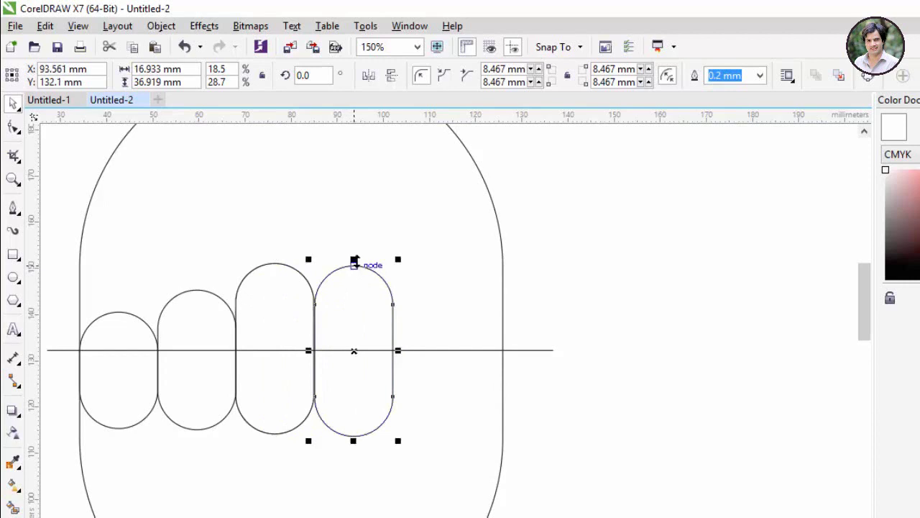
drag(353, 260, 353, 155)
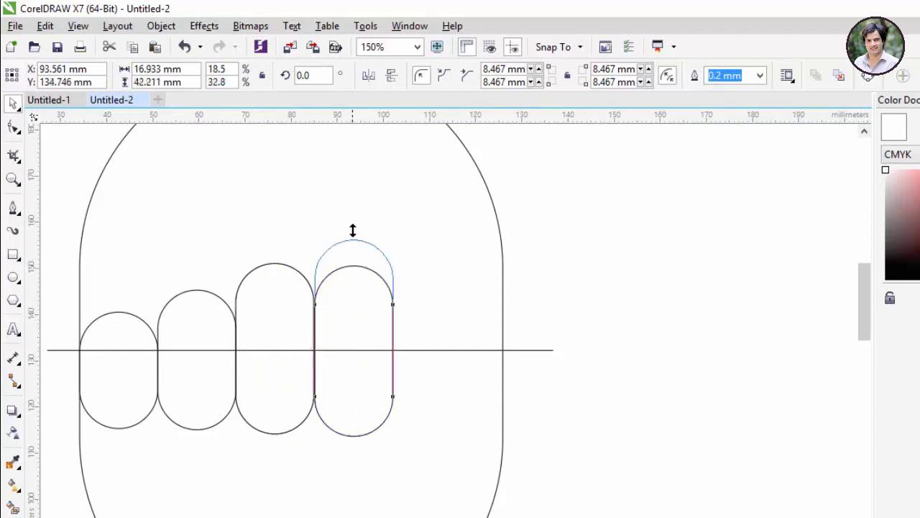
scroll(321, 320, down, 2)
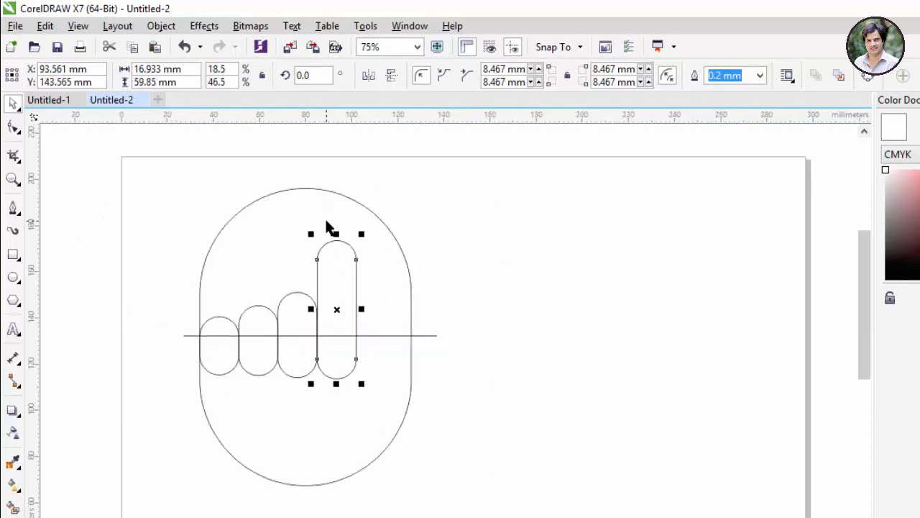
scroll(327, 227, up, 2)
drag(347, 254, 345, 210)
click(415, 325)
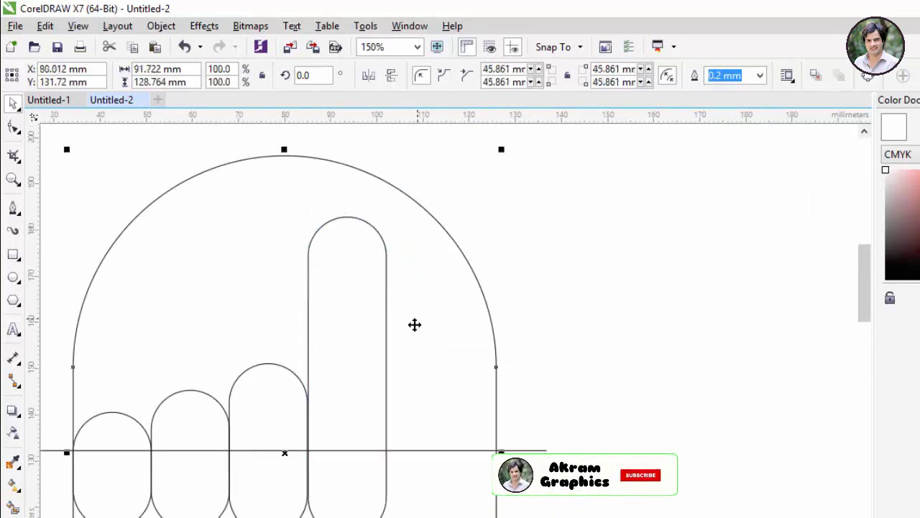
click(356, 362)
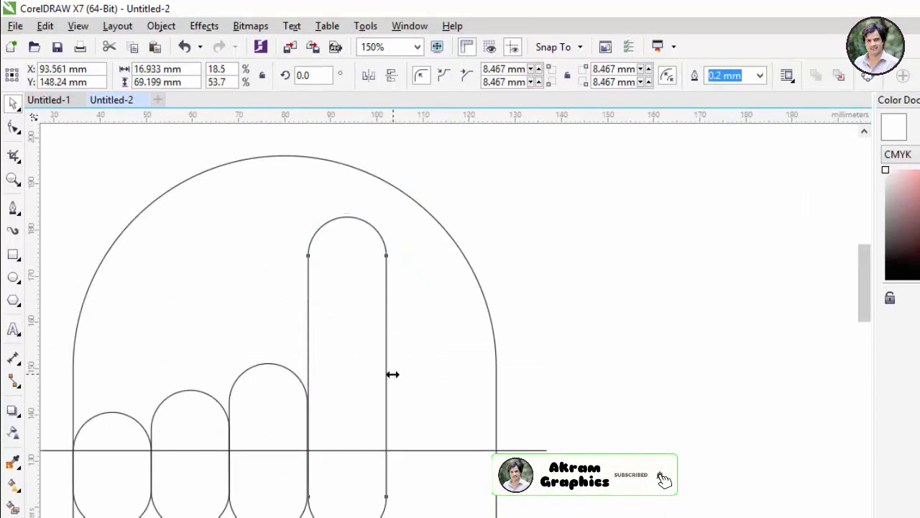
drag(392, 375, 404, 374)
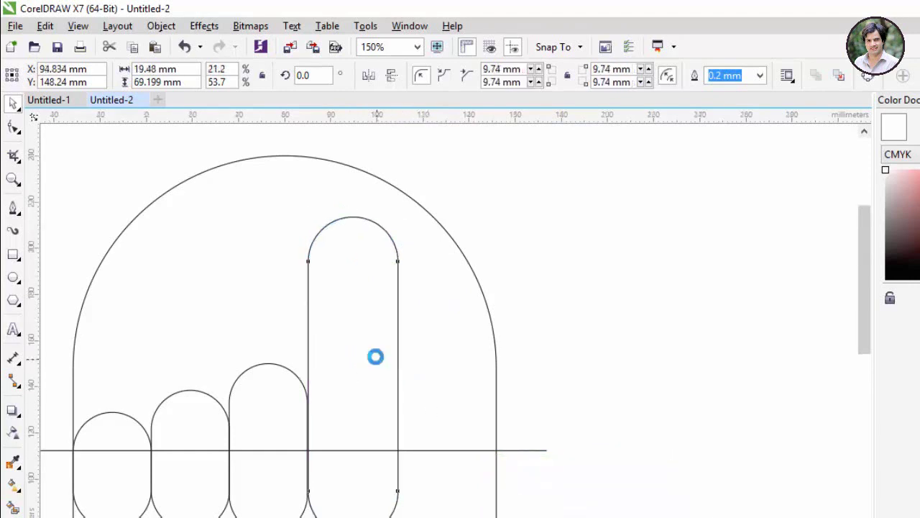
scroll(377, 358, down, 1)
Step: Make the large outer rounded shape wider and taller
click(436, 395)
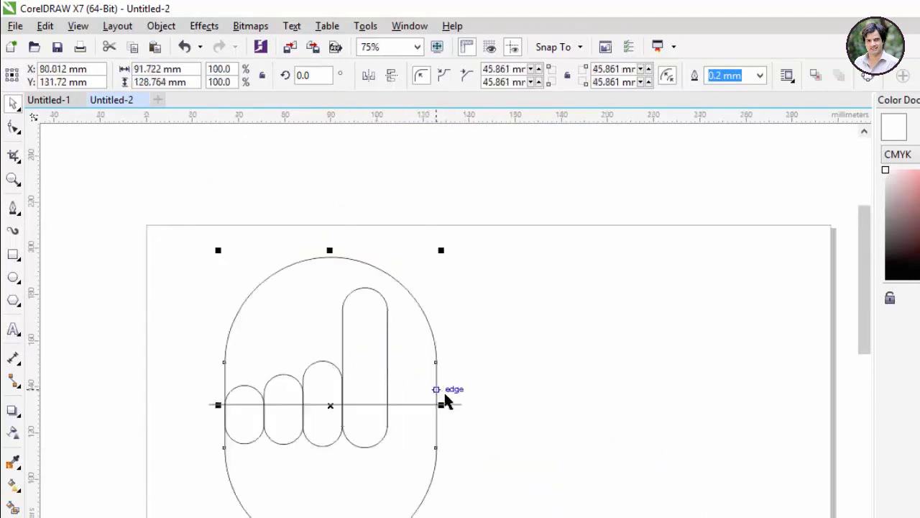
drag(437, 405, 465, 403)
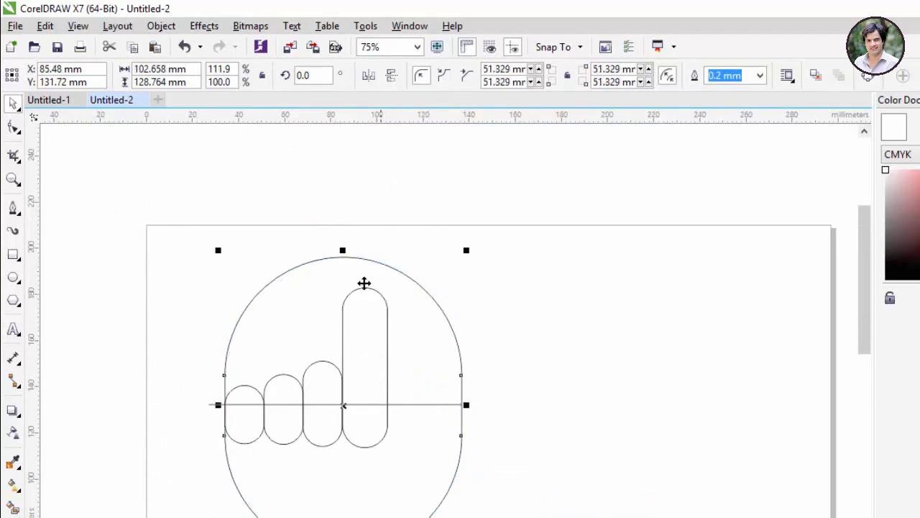
drag(343, 252, 344, 189)
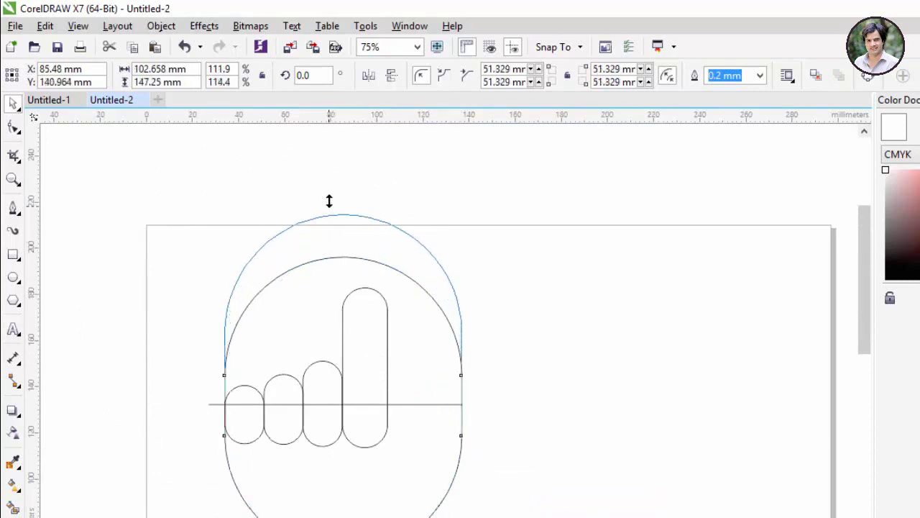
click(559, 353)
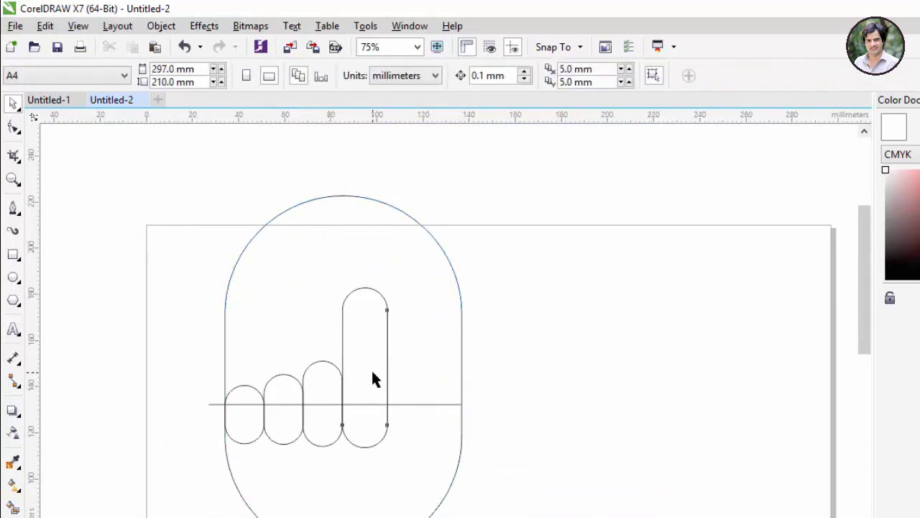
Step: Copy the tall finger to its right and shorten the copy to about 34.6 mm
click(371, 368)
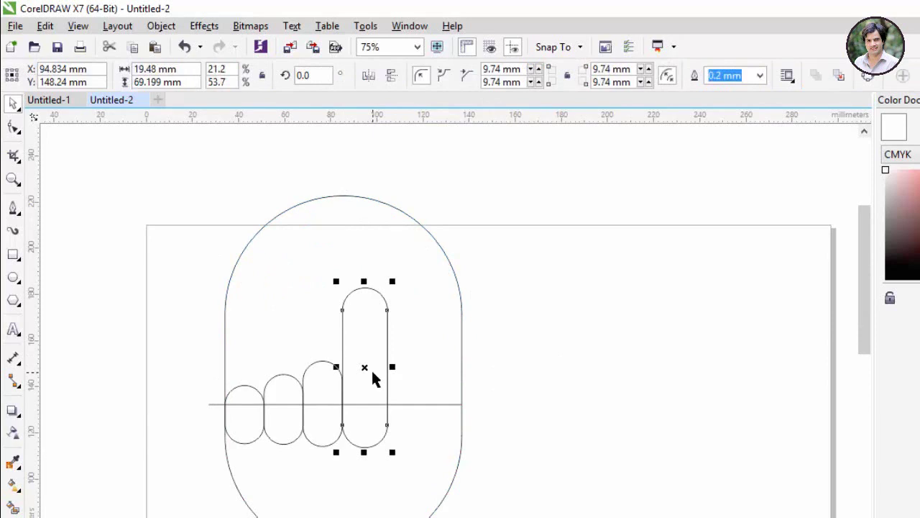
drag(371, 368, 416, 360)
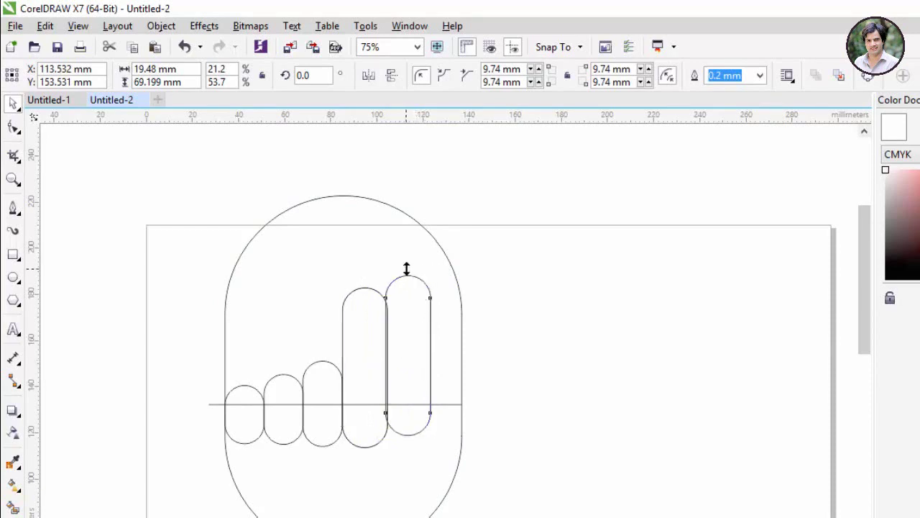
drag(409, 268, 403, 345)
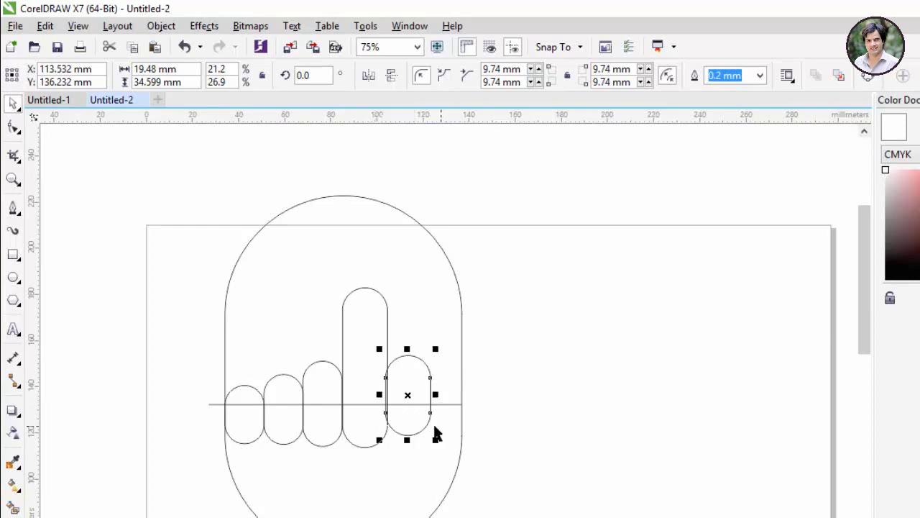
scroll(424, 430, up, 2)
scroll(429, 431, up, 1)
Step: Align the short pill snugly against the tall finger and extend it to about 19.5 × 36.9 mm
drag(411, 389, 414, 398)
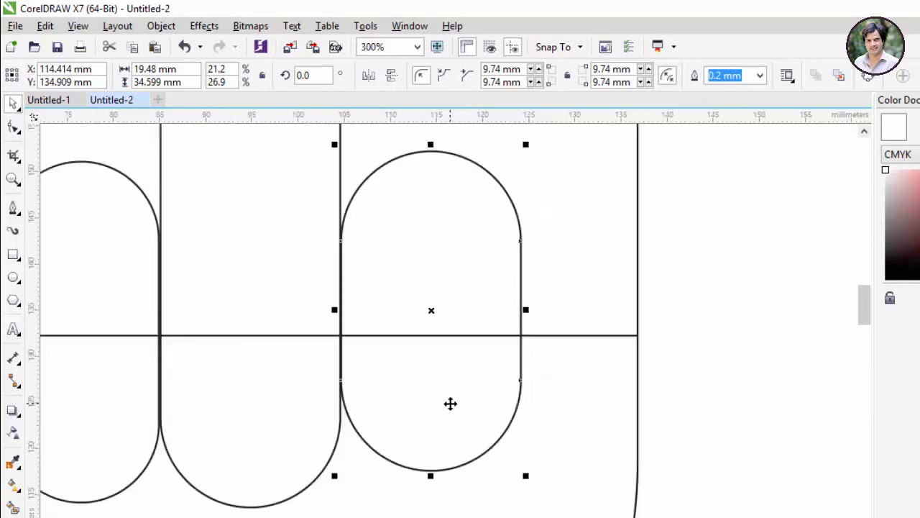
scroll(450, 403, up, 1)
scroll(240, 379, up, 1)
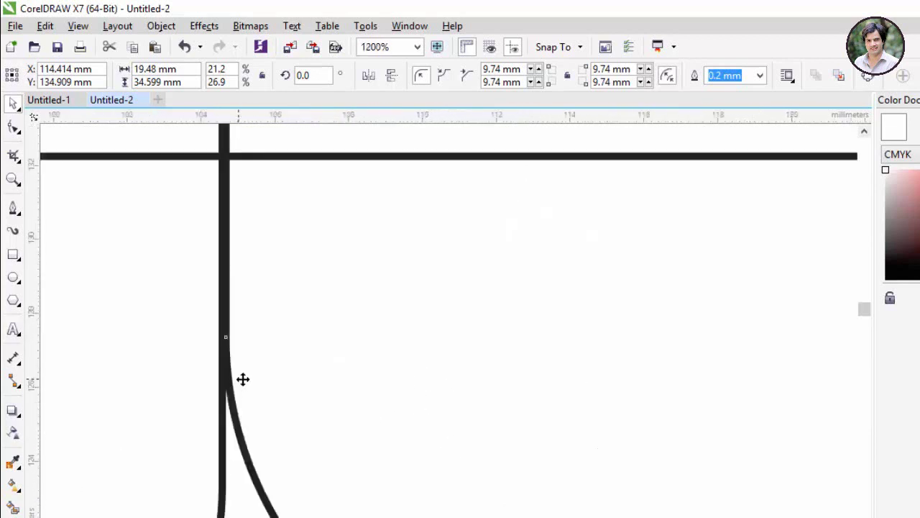
scroll(292, 349, down, 1)
scroll(294, 351, down, 1)
drag(292, 349, 288, 353)
scroll(370, 366, down, 2)
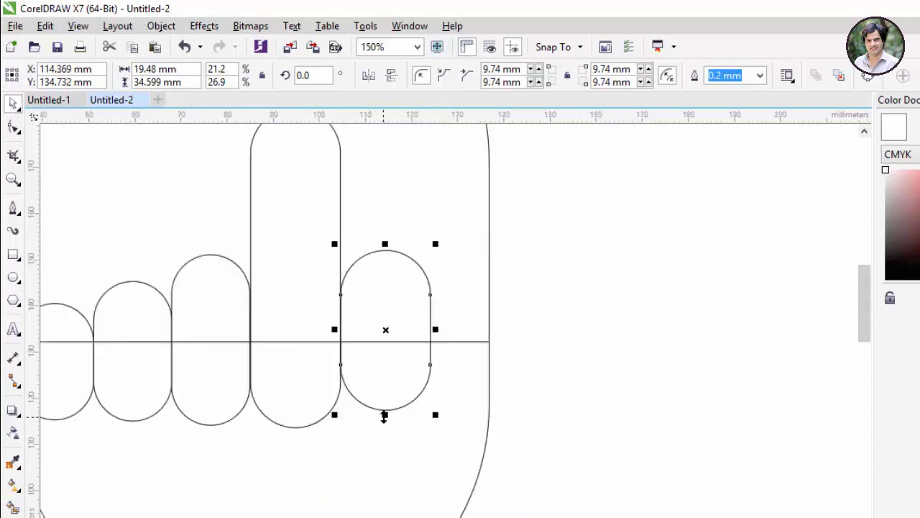
drag(384, 415, 385, 425)
click(491, 295)
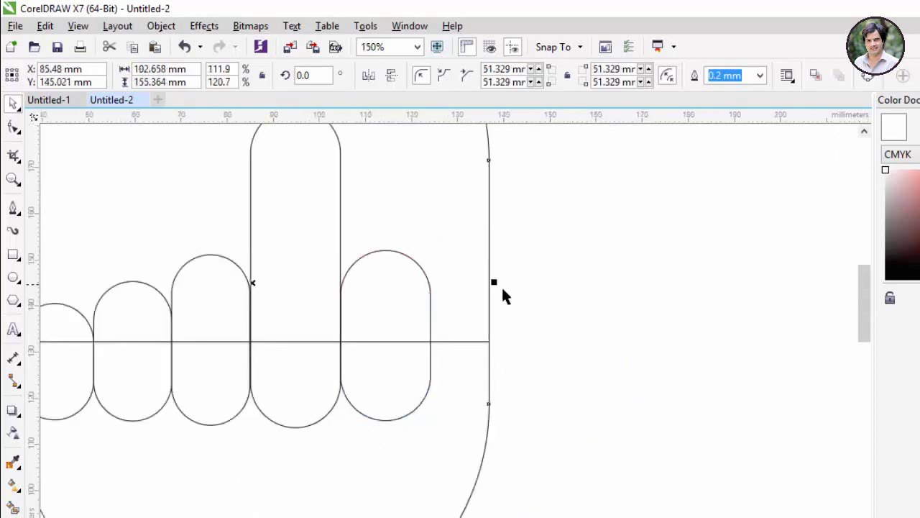
click(408, 301)
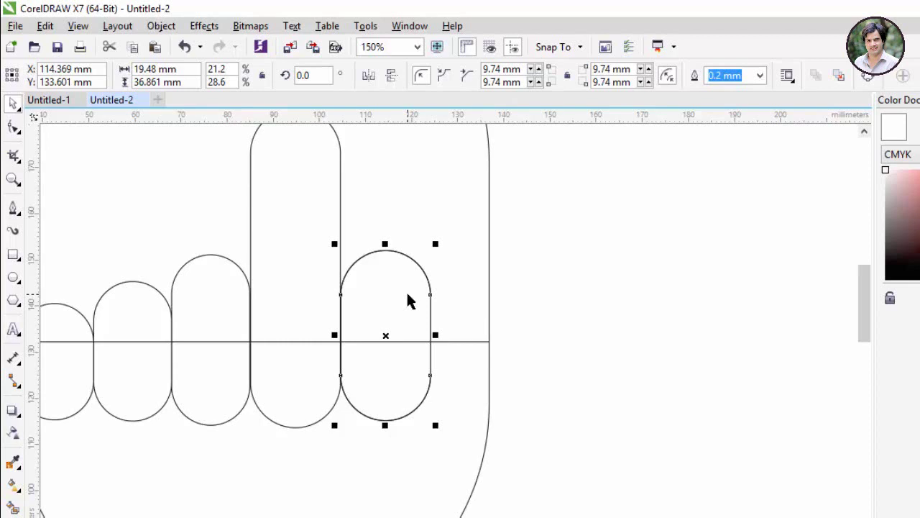
Step: Copy the short pill to the right and widen the outer outline rightward
drag(407, 301, 497, 297)
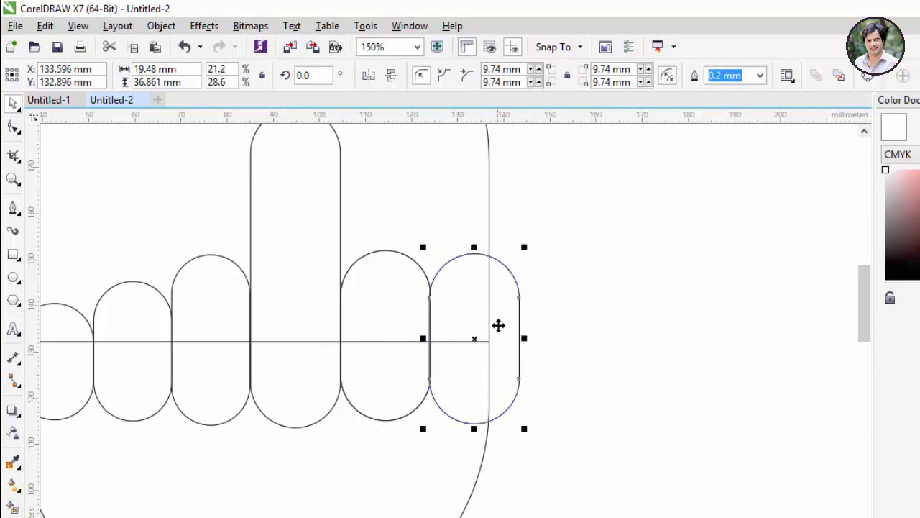
click(489, 204)
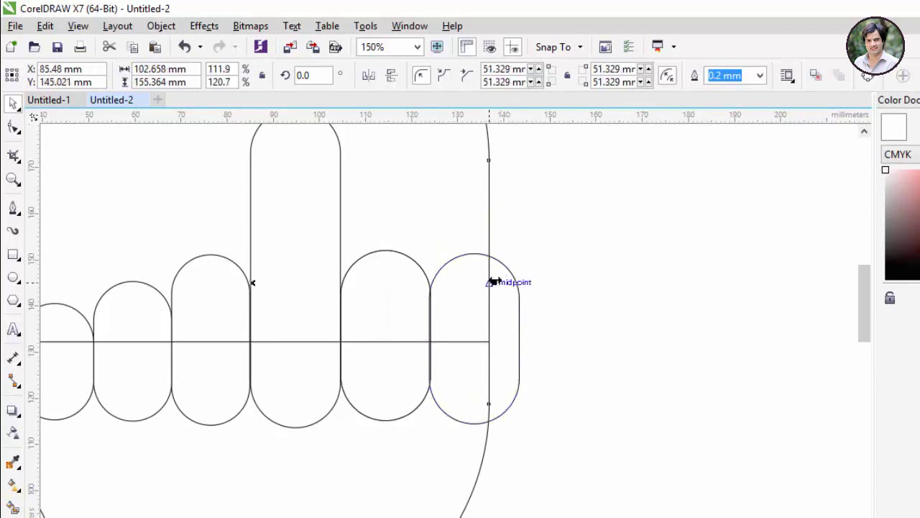
drag(493, 282, 527, 281)
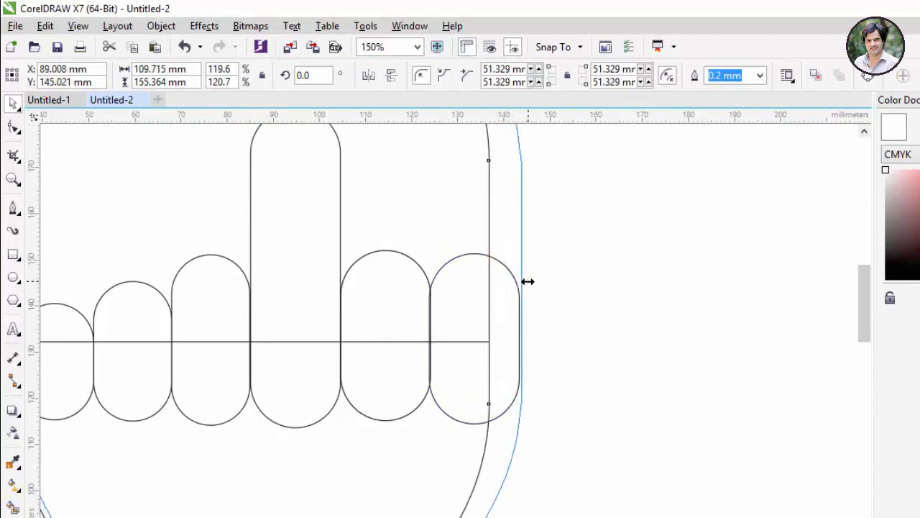
scroll(529, 327, up, 4)
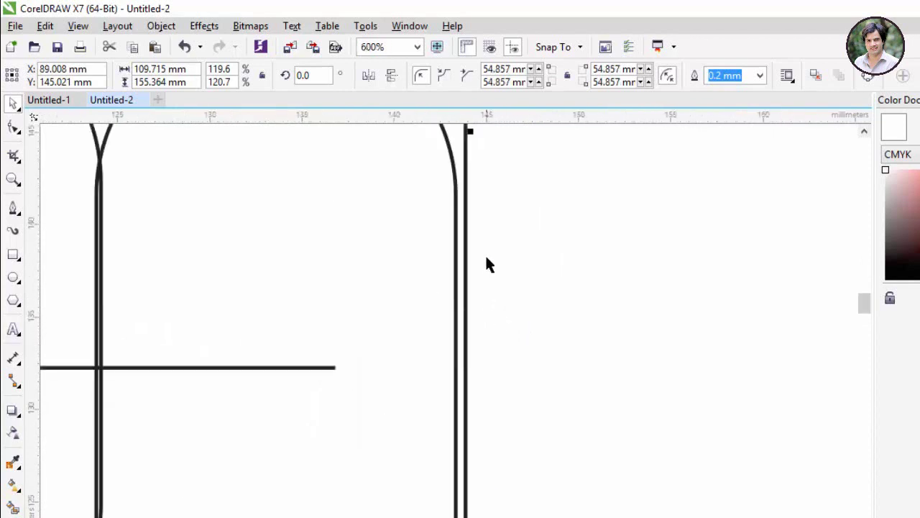
scroll(476, 281, down, 1)
Step: Widen the left finger pill until it meets its right-hand neighbour
click(448, 295)
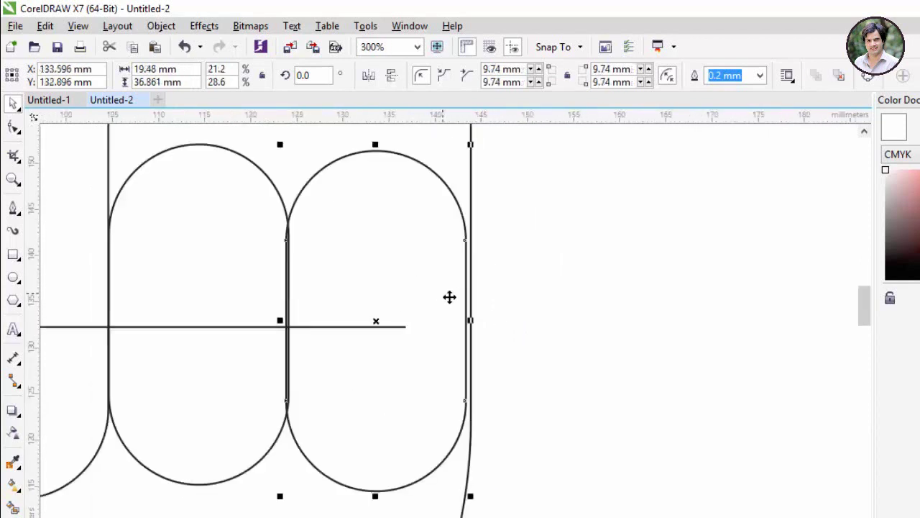
scroll(456, 316, up, 2)
scroll(465, 324, up, 2)
scroll(371, 315, down, 1)
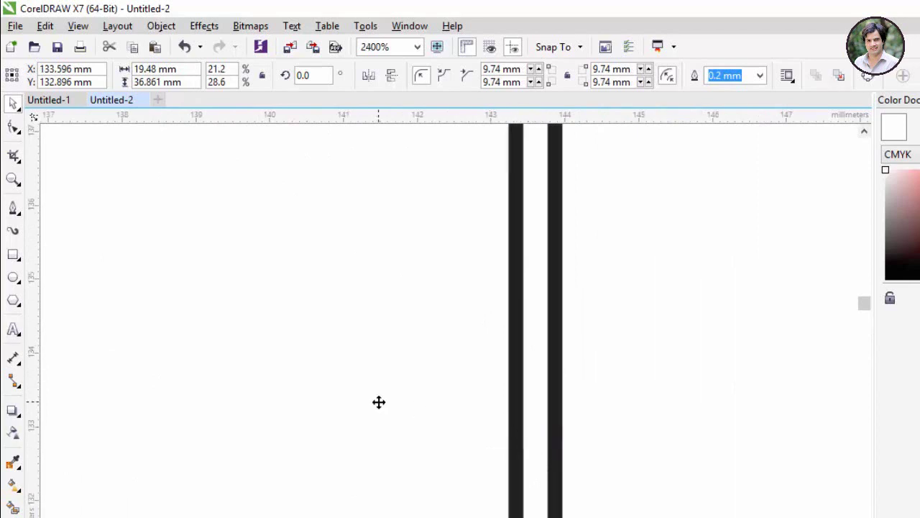
scroll(530, 449, up, 1)
scroll(237, 332, down, 1)
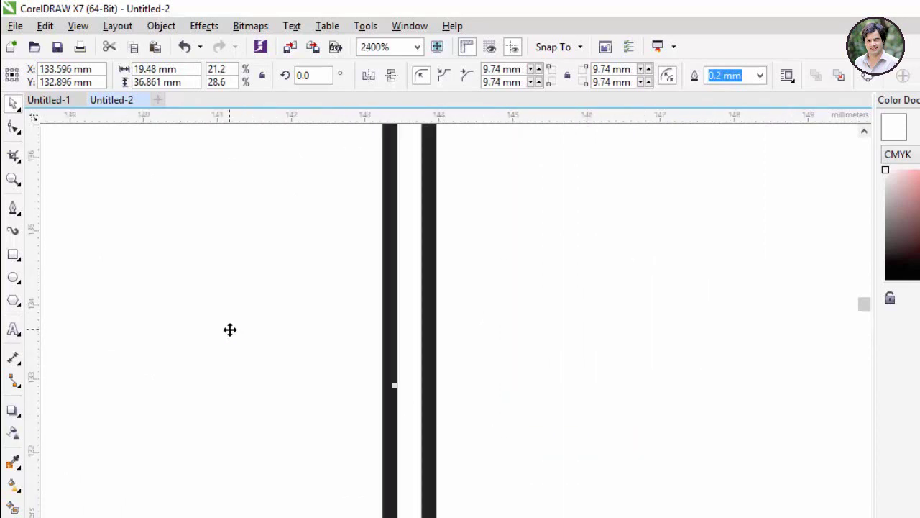
scroll(399, 379, up, 1)
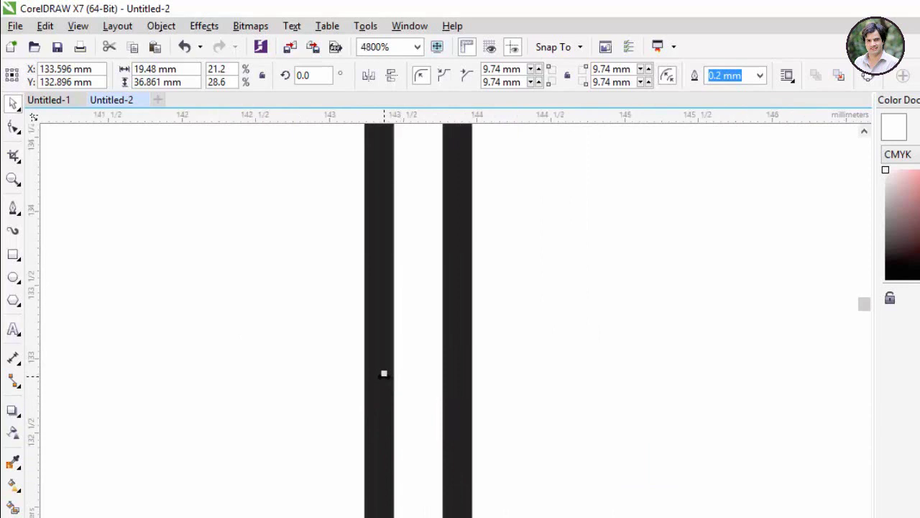
drag(384, 375, 466, 384)
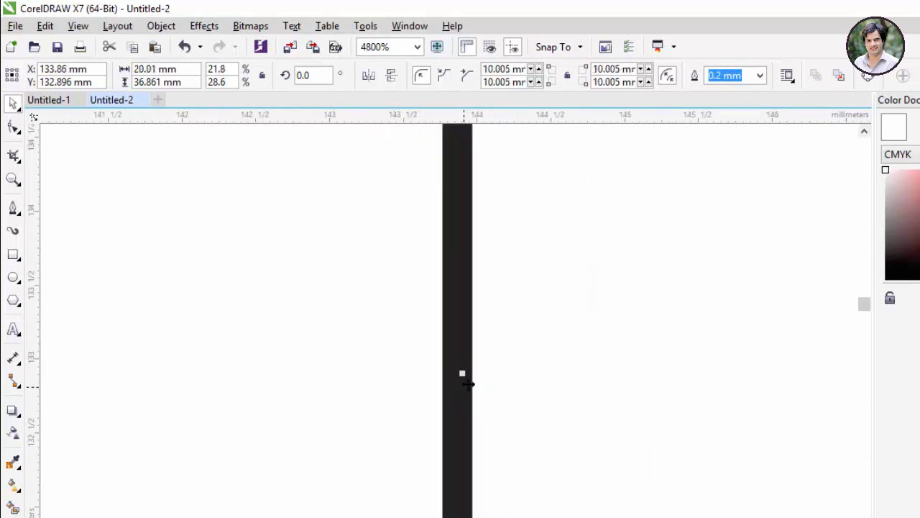
click(411, 359)
scroll(279, 396, down, 4)
scroll(396, 412, down, 3)
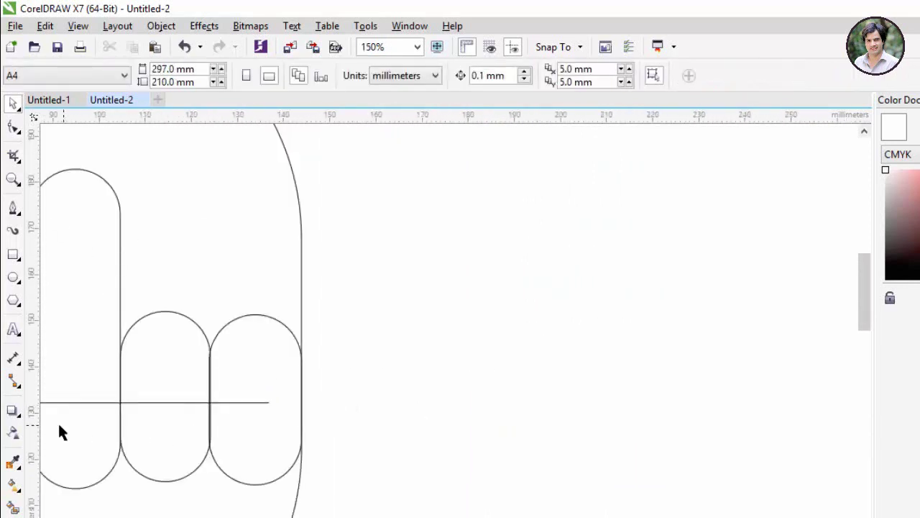
scroll(325, 450, down, 1)
scroll(232, 450, down, 1)
scroll(239, 447, up, 1)
scroll(256, 448, up, 1)
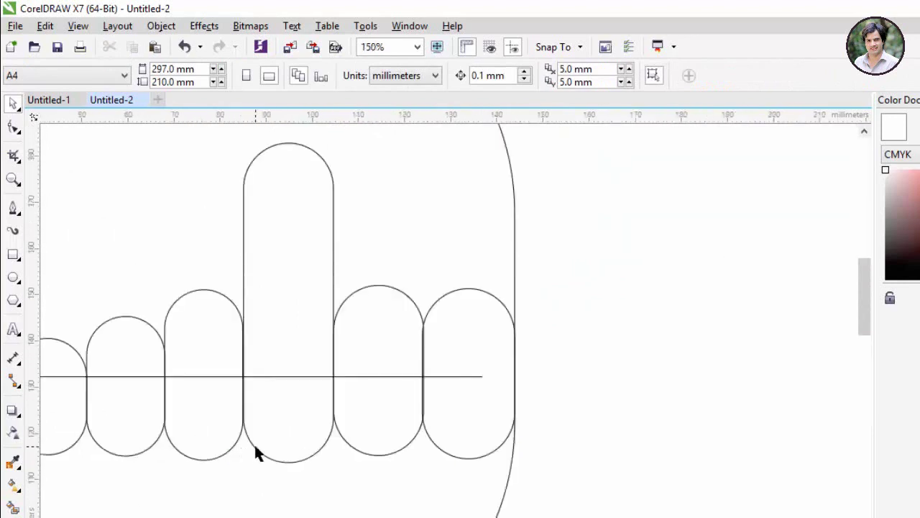
scroll(252, 451, down, 1)
Step: Lengthen the rightmost finger pill upward to about 20 × 43.5 mm
click(374, 396)
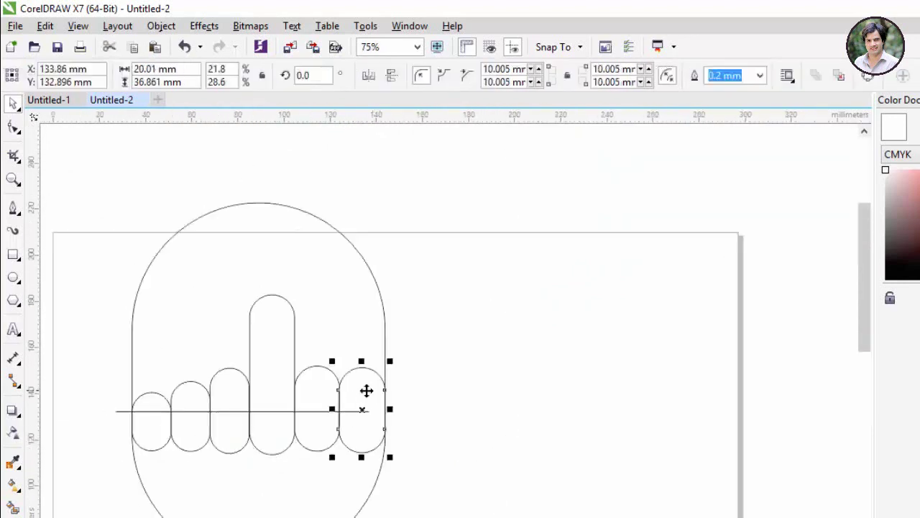
scroll(370, 366, up, 2)
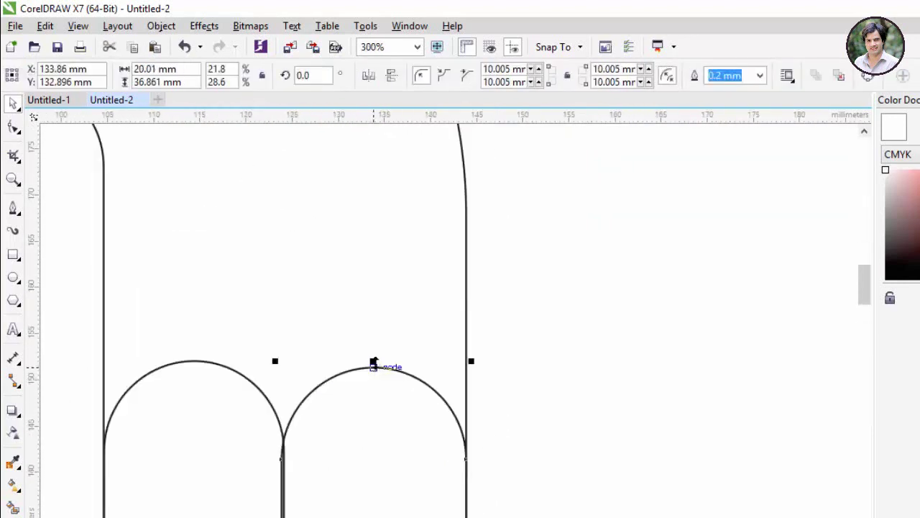
drag(371, 361, 326, 263)
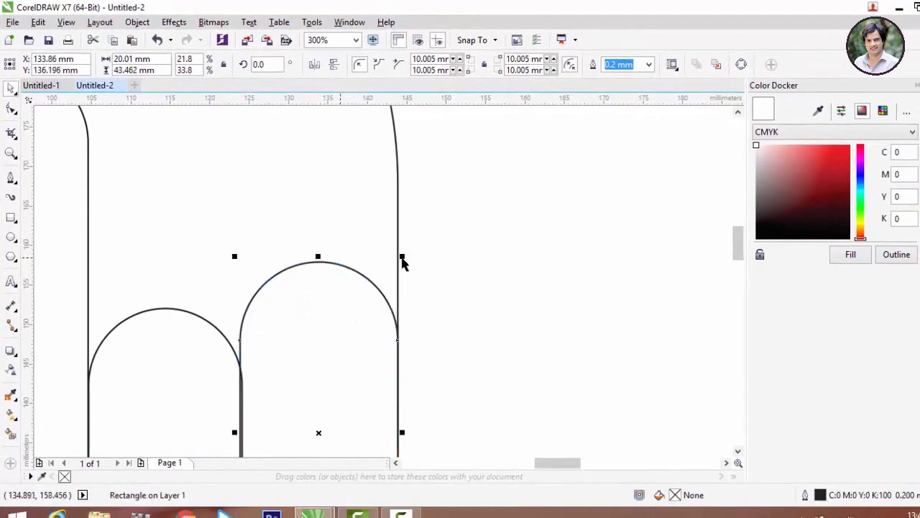
click(409, 279)
scroll(409, 279, down, 2)
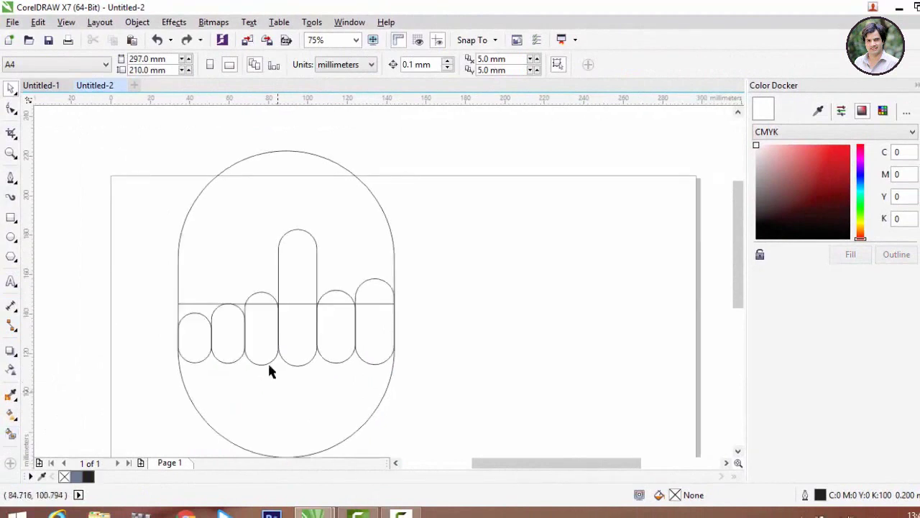
scroll(259, 333, down, 1)
scroll(280, 386, up, 1)
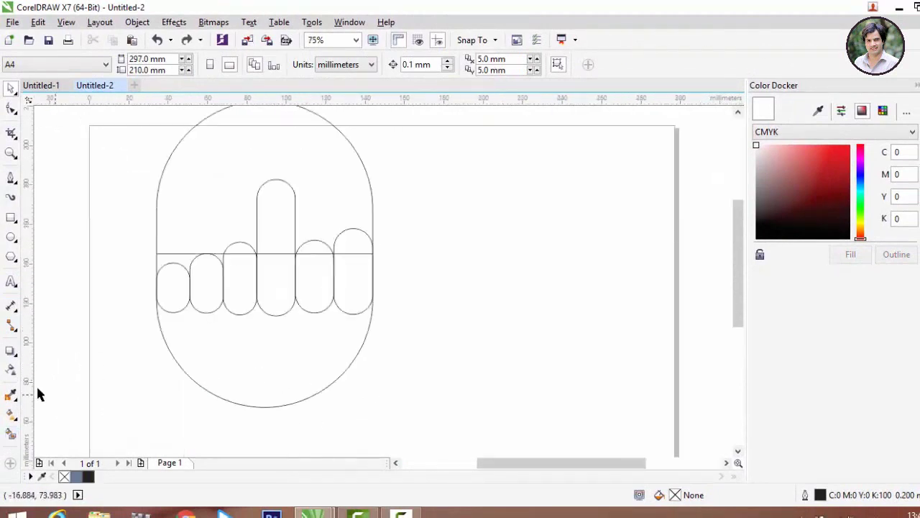
Step: Smart Fill the finger regions and lower palm with C40 M20 Y0 K40 blue-grey, skipping the fifth finger
click(12, 435)
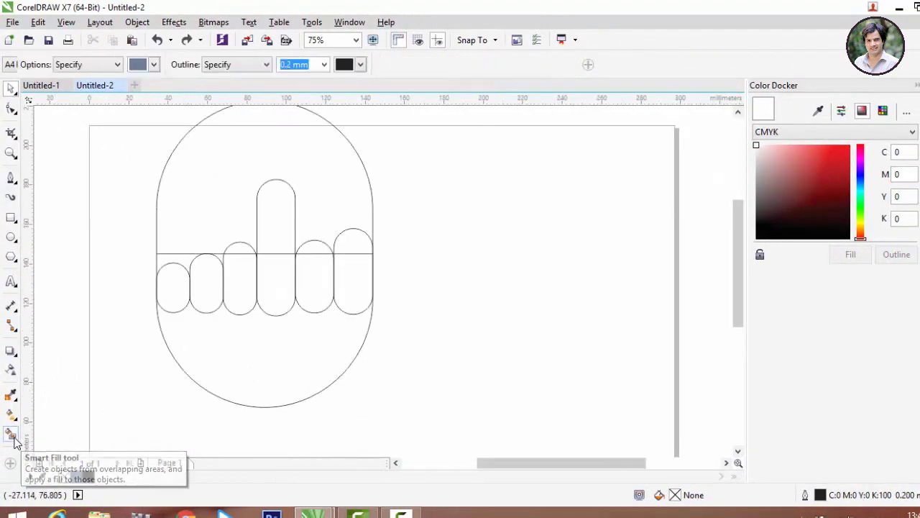
click(180, 289)
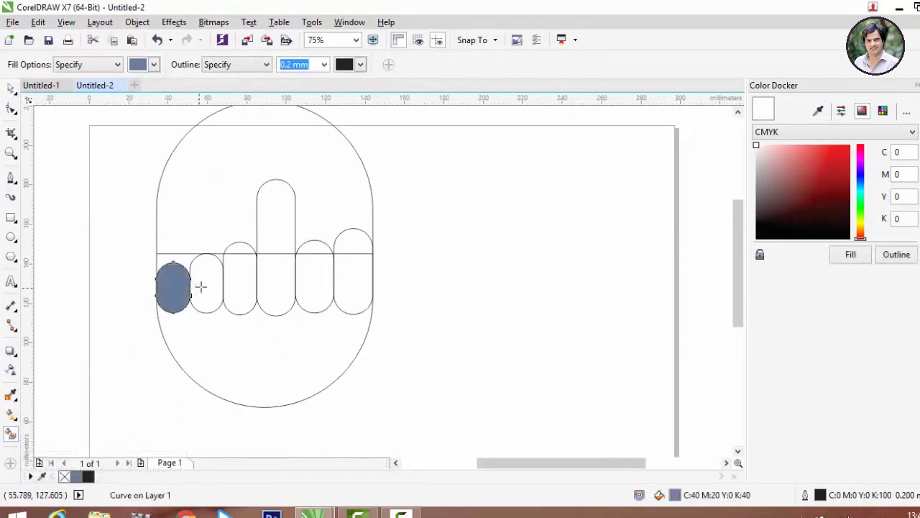
click(245, 286)
click(271, 285)
click(273, 228)
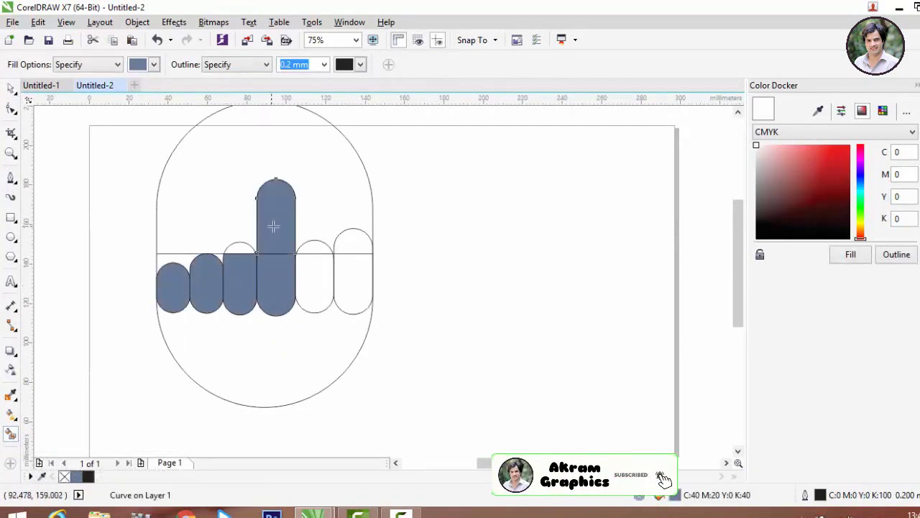
click(352, 241)
click(353, 281)
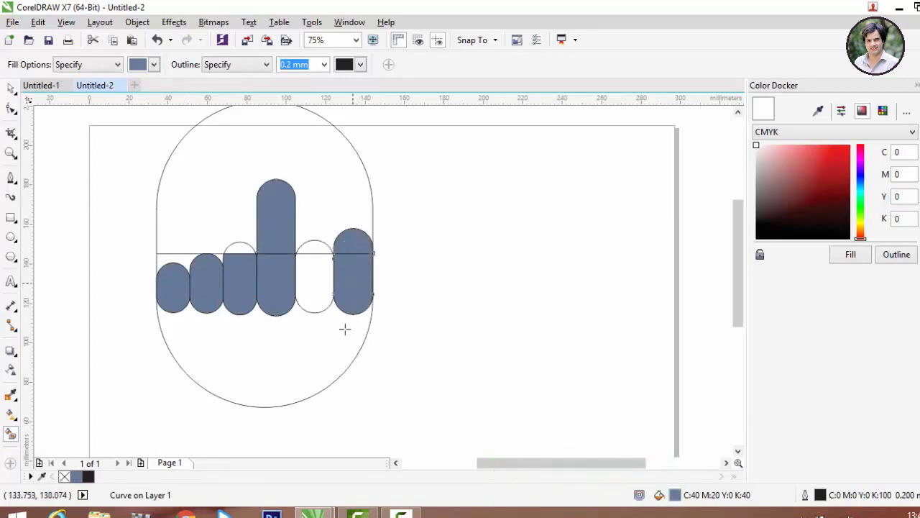
click(344, 329)
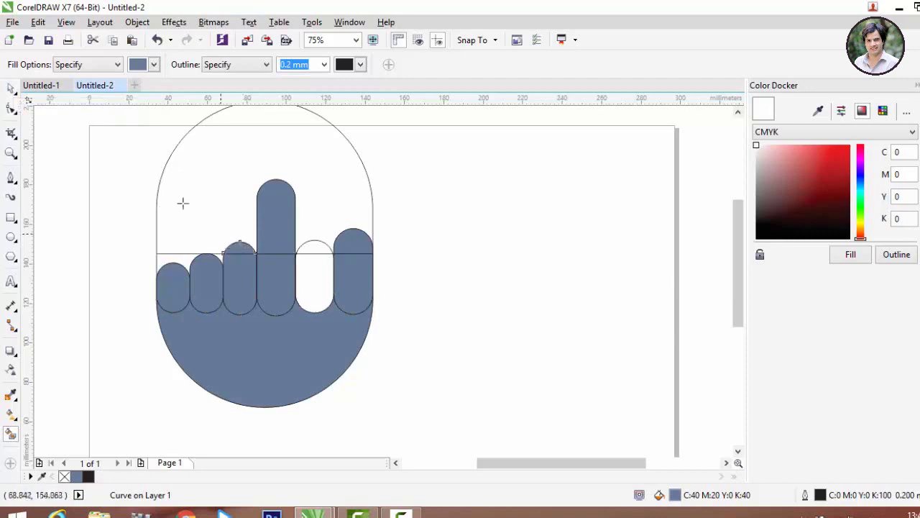
Step: Weld the finger caps, middle finger, filled finger piece and bottom half-circle into one shape
click(10, 86)
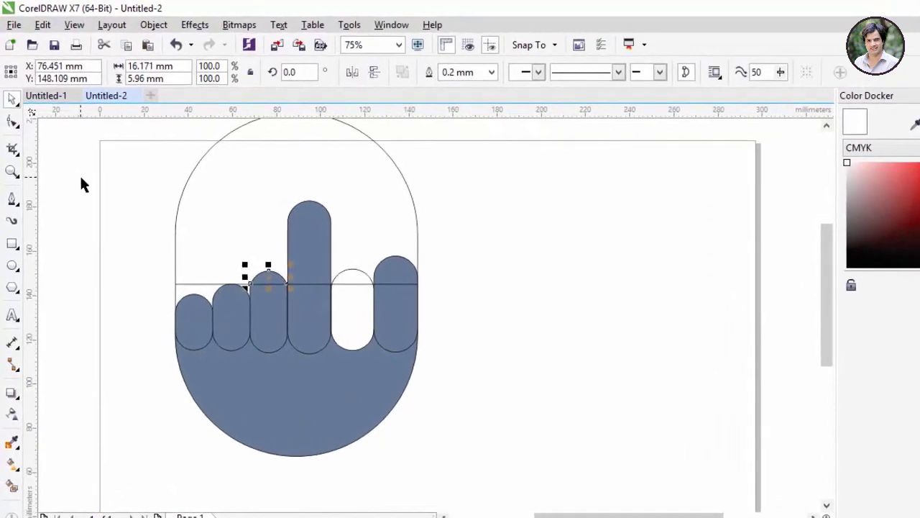
click(82, 179)
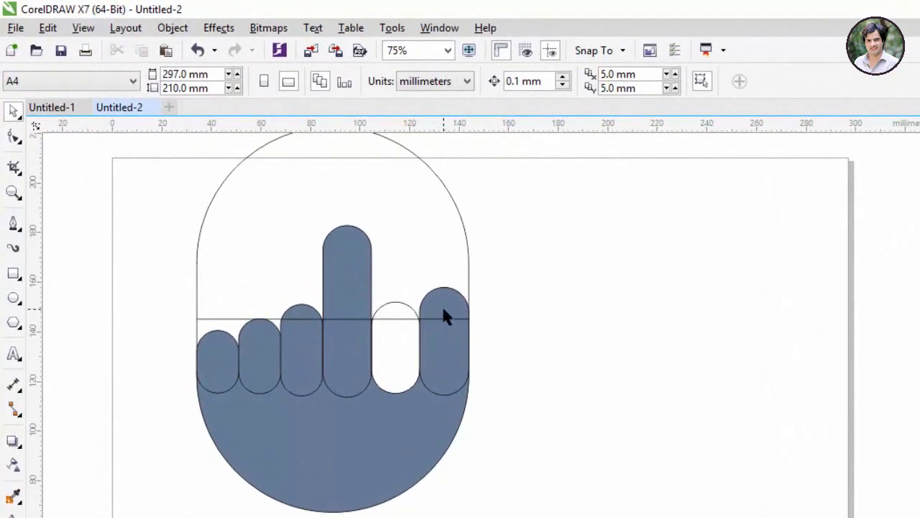
click(444, 316)
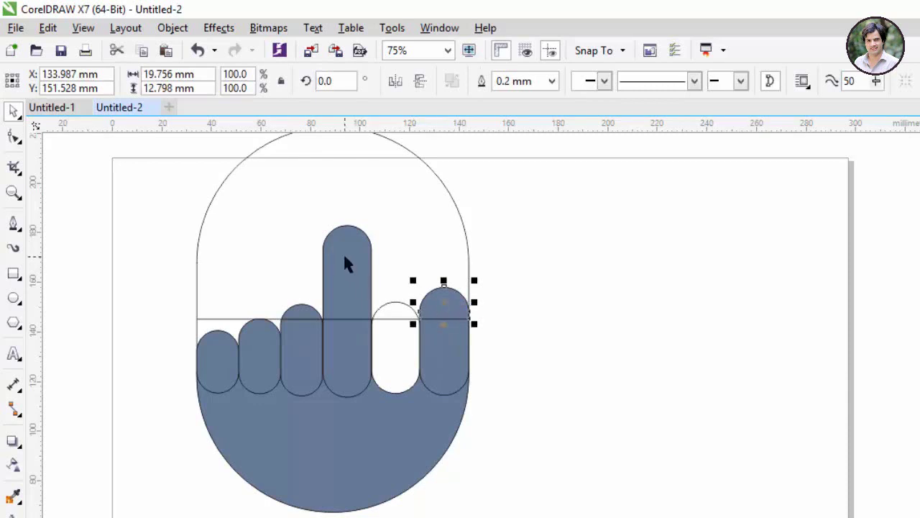
shift+click(338, 273)
shift+click(313, 318)
shift+click(263, 329)
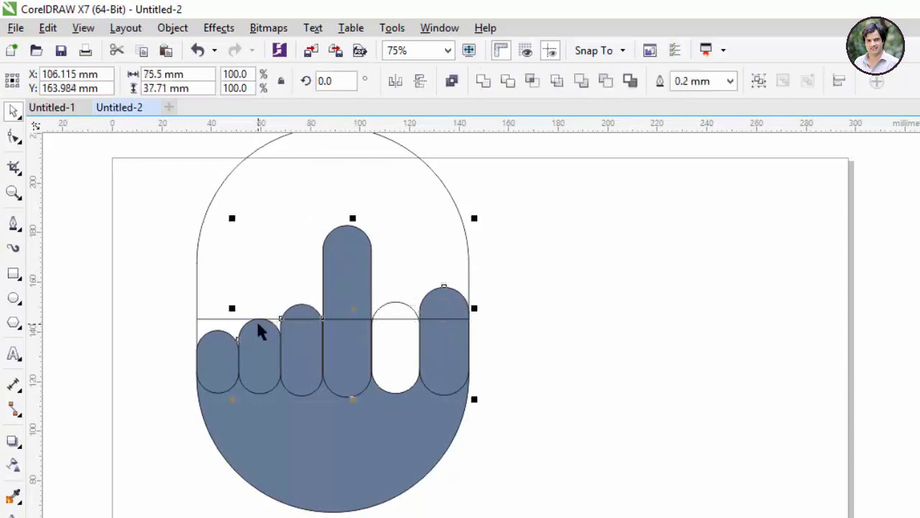
shift+click(223, 352)
shift+click(333, 351)
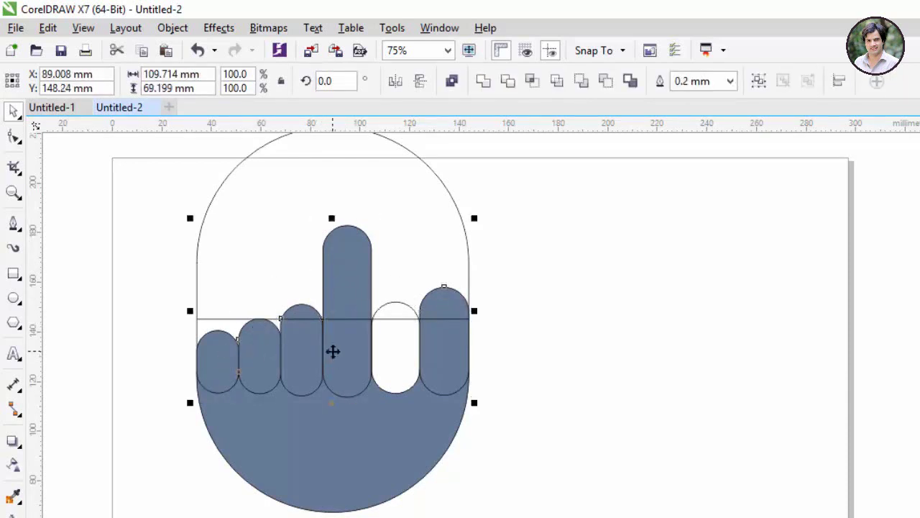
shift+click(400, 426)
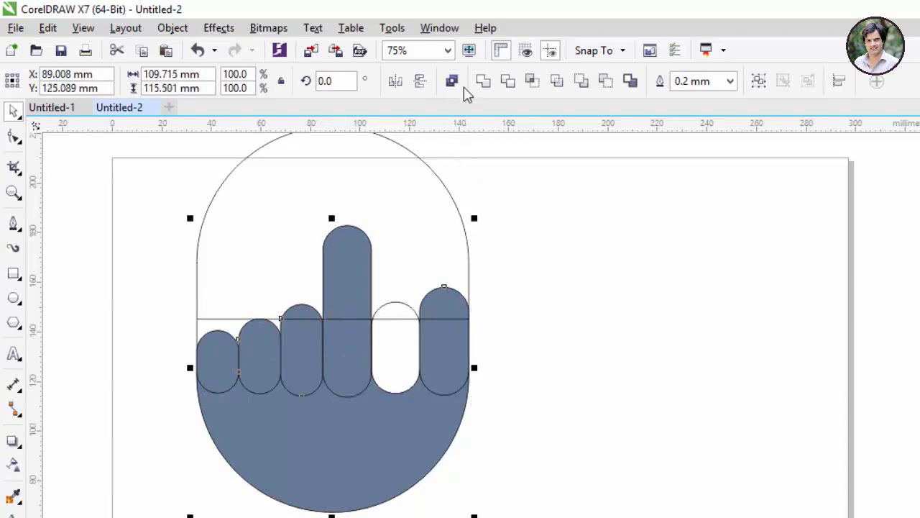
click(486, 84)
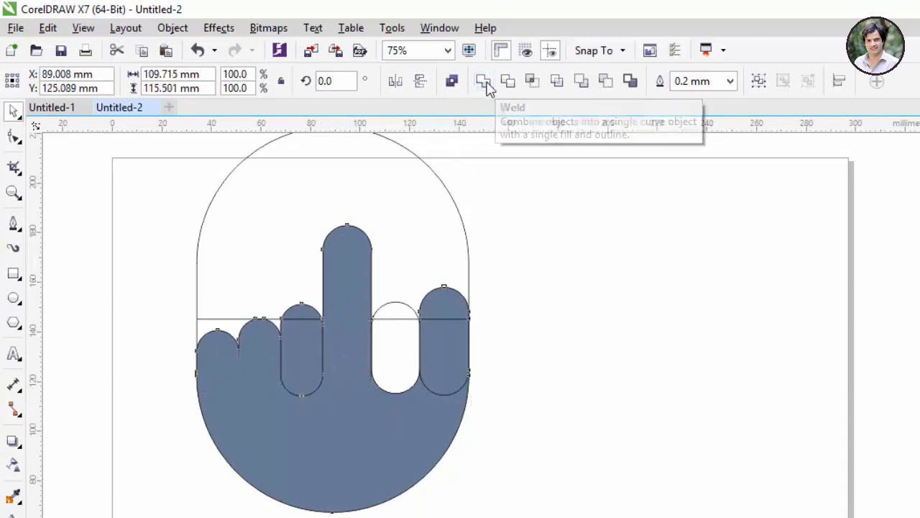
Step: Weld a leftover small finger piece into the hand shape
click(75, 173)
click(292, 365)
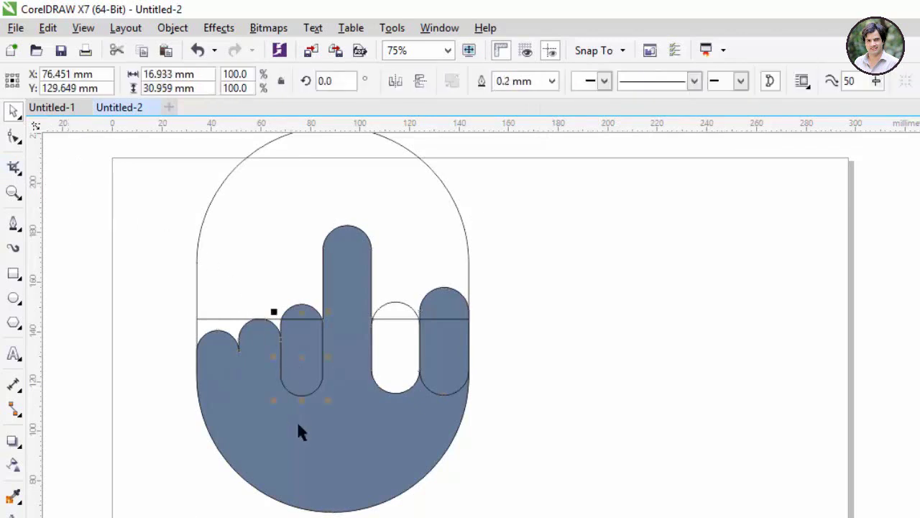
shift+click(301, 443)
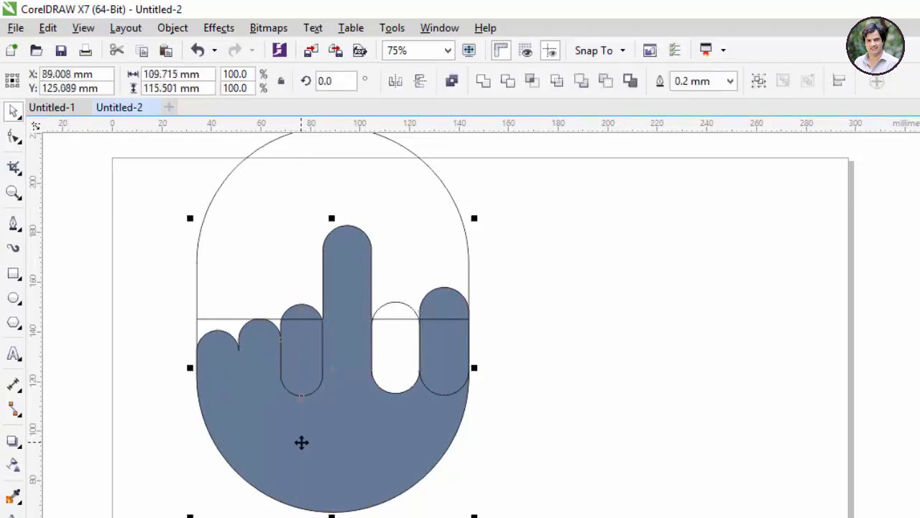
click(483, 81)
click(471, 340)
Step: Weld the separate rightmost finger piece into the hand
click(461, 314)
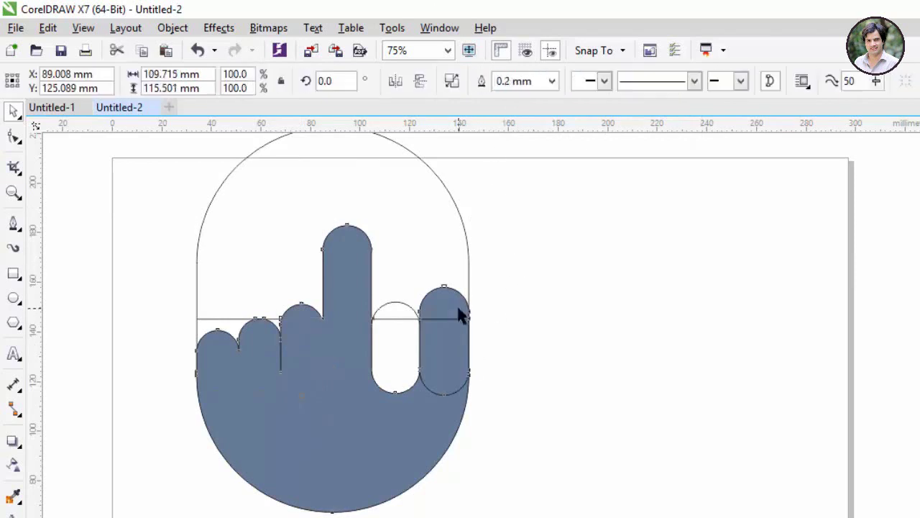
click(461, 369)
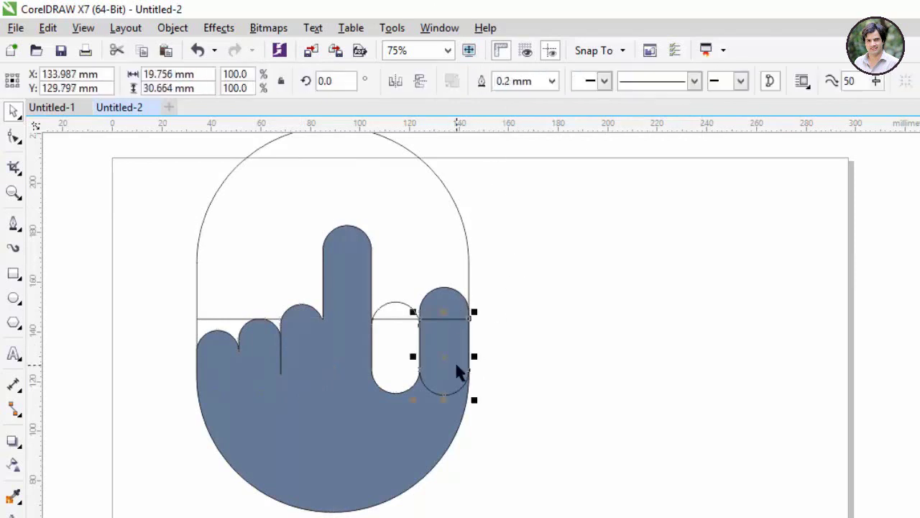
shift+click(407, 437)
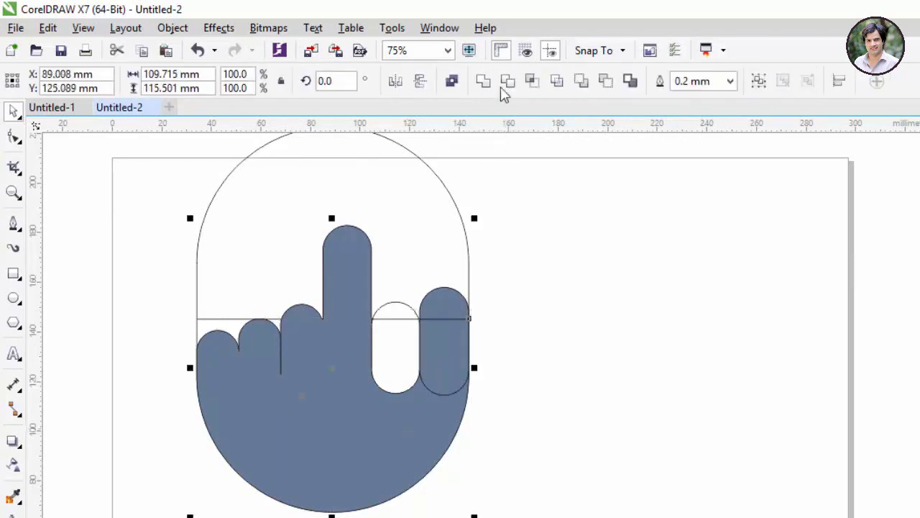
click(484, 80)
click(480, 323)
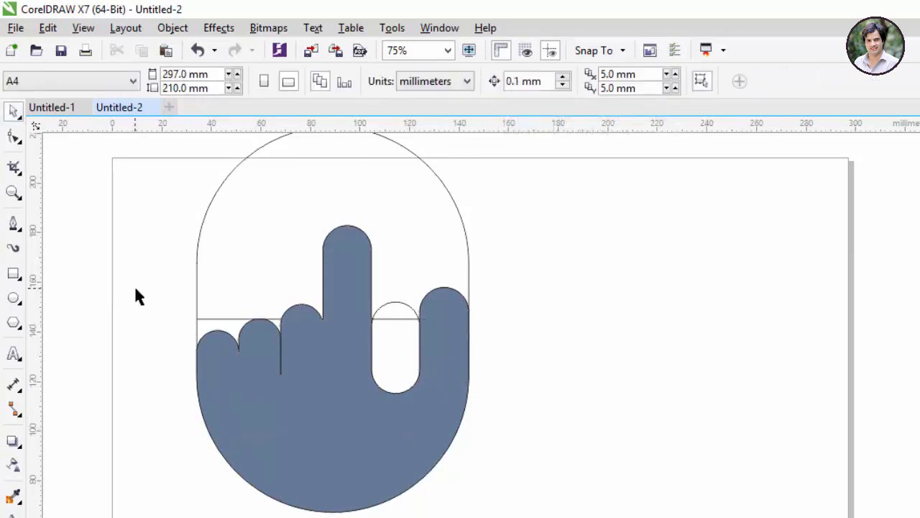
Step: Move the blue hand away from the outline shapes, undoing a stray drag off the page
drag(315, 395, 304, 430)
click(441, 302)
scroll(423, 287, down, 2)
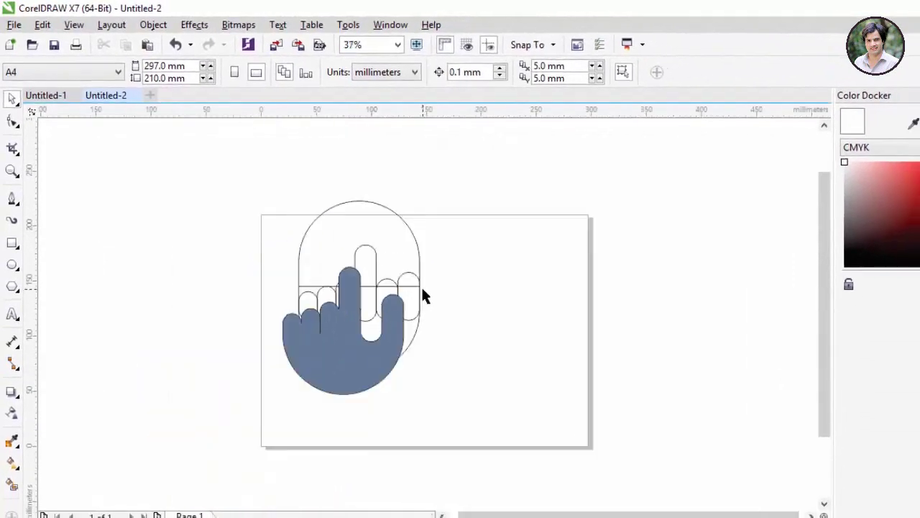
drag(379, 383, 237, 242)
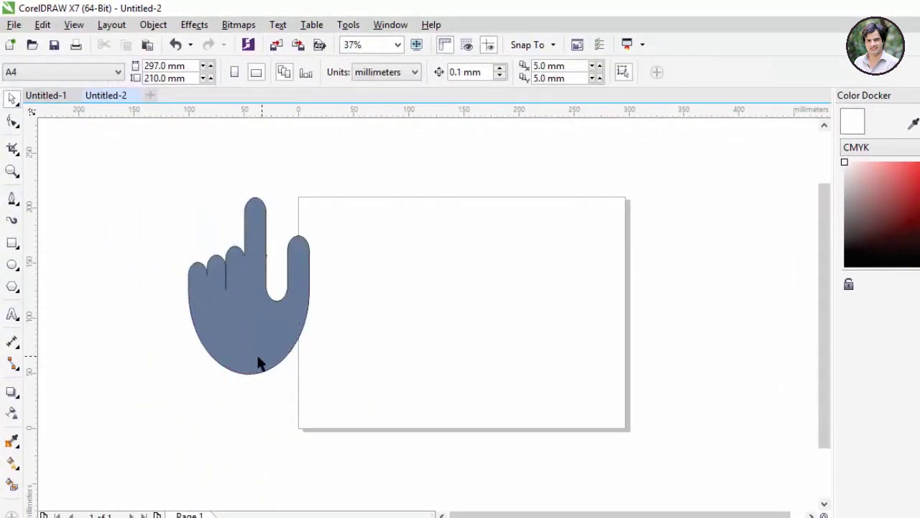
key(ctrl+z)
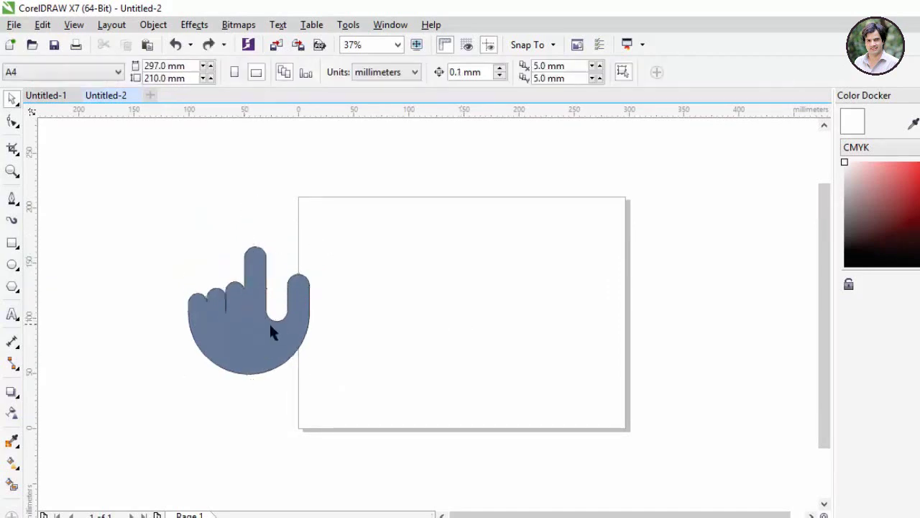
scroll(242, 273, up, 3)
scroll(245, 279, down, 2)
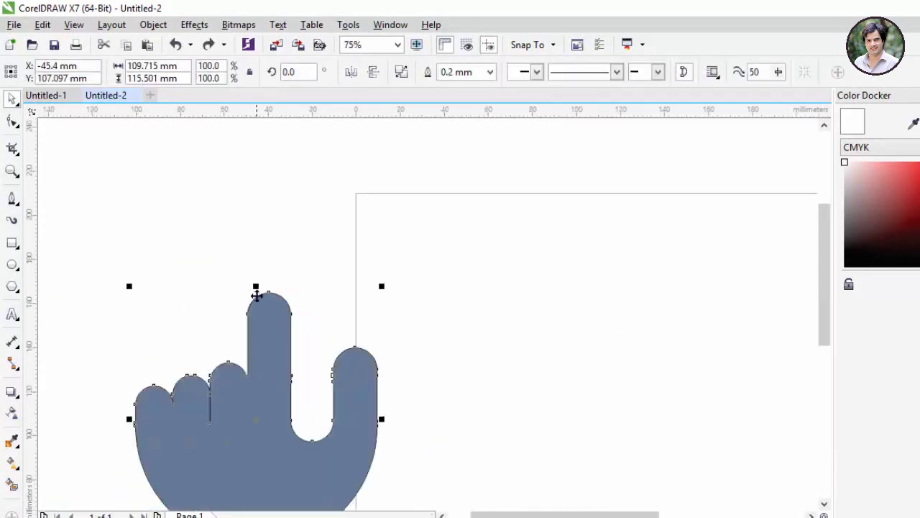
Step: Stretch the hand taller to 126.589 mm and move it back onto the page
drag(255, 287, 226, 232)
click(294, 217)
scroll(292, 298, down, 2)
scroll(277, 318, down, 2)
drag(277, 318, 229, 306)
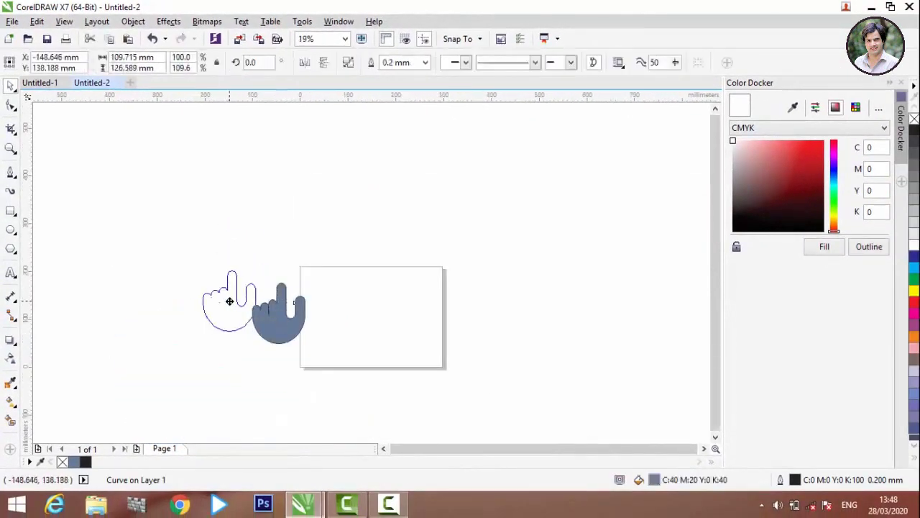
mouse_move(314, 319)
mouse_down()
mouse_move(294, 316)
mouse_move(368, 320)
mouse_up()
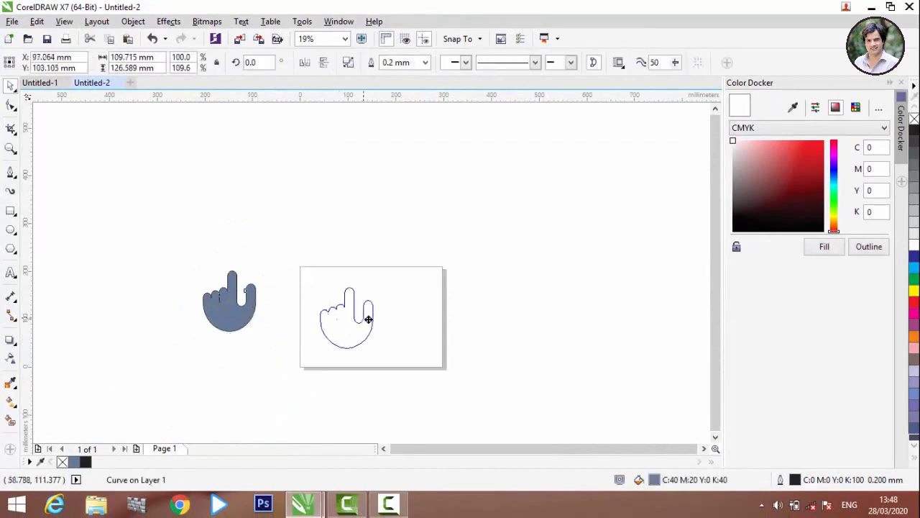
scroll(373, 337, up, 4)
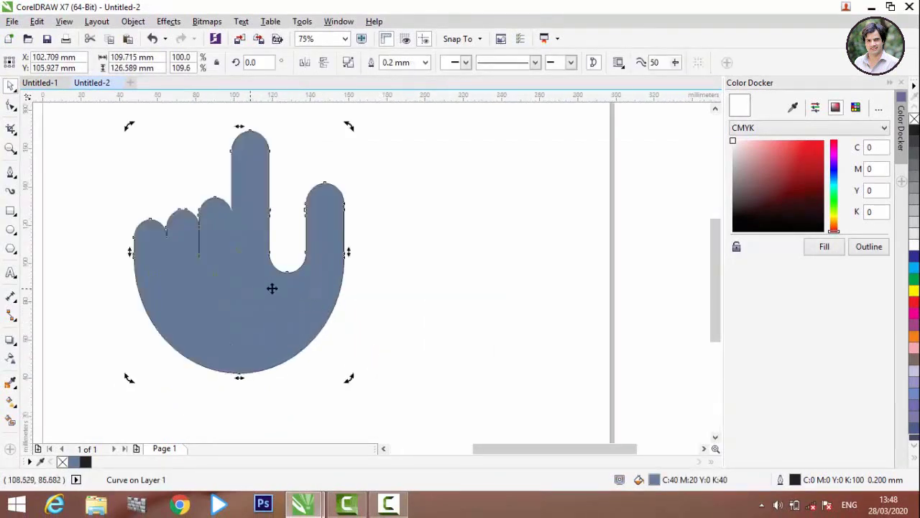
Step: Nudge the hand lower and set its outline width to None
click(372, 286)
drag(248, 260, 248, 275)
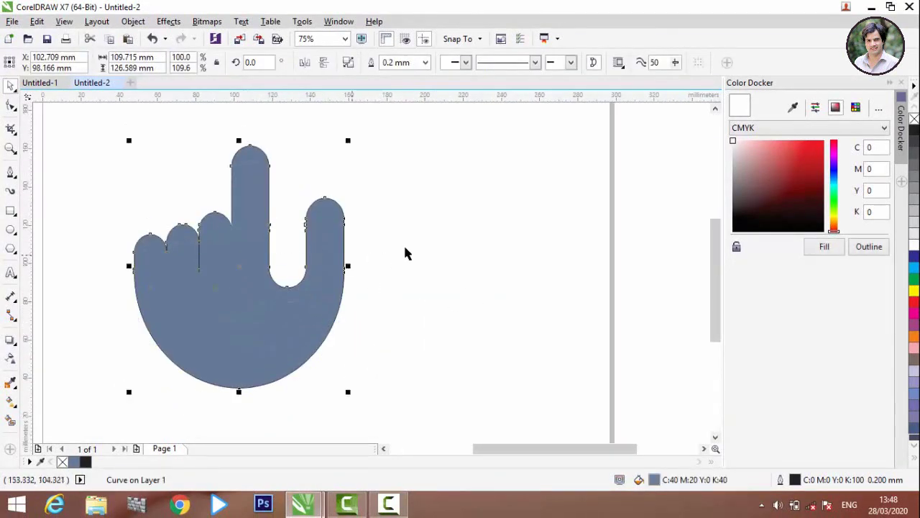
click(405, 251)
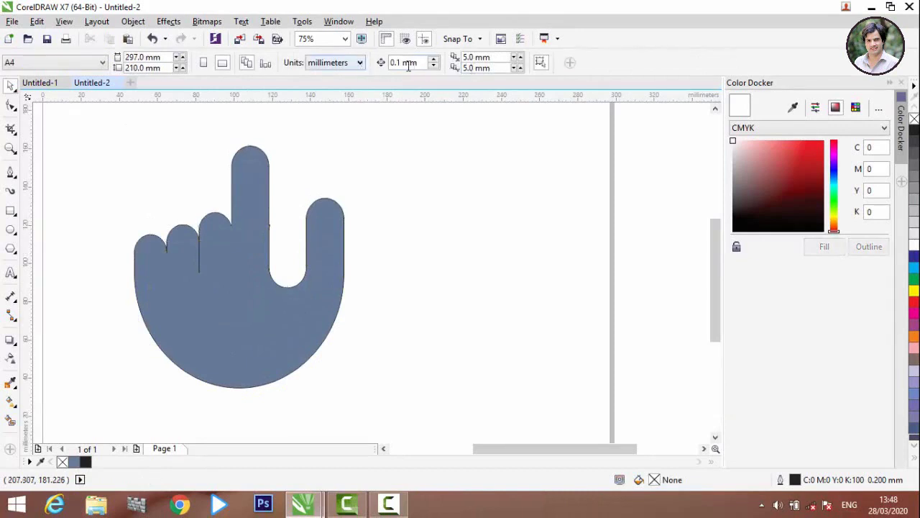
click(264, 191)
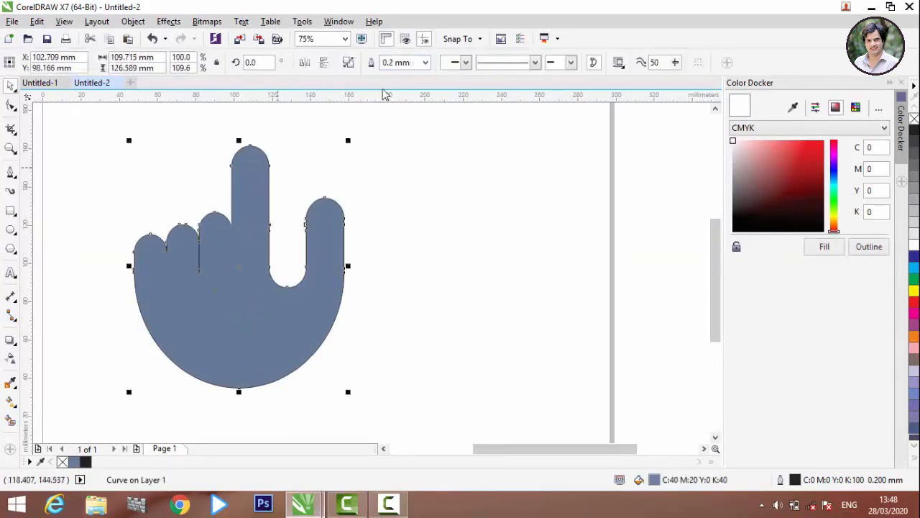
click(426, 64)
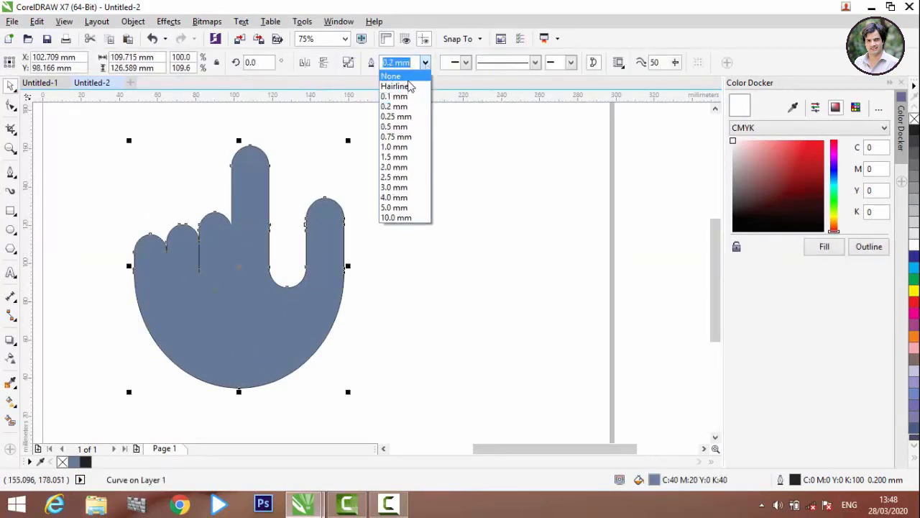
click(392, 76)
Step: Shift the hand slightly down-left and fill it cyan (C100 M0 Y0 K0)
click(400, 175)
mouse_move(201, 308)
mouse_down()
mouse_move(193, 331)
mouse_move(195, 323)
mouse_up()
click(386, 291)
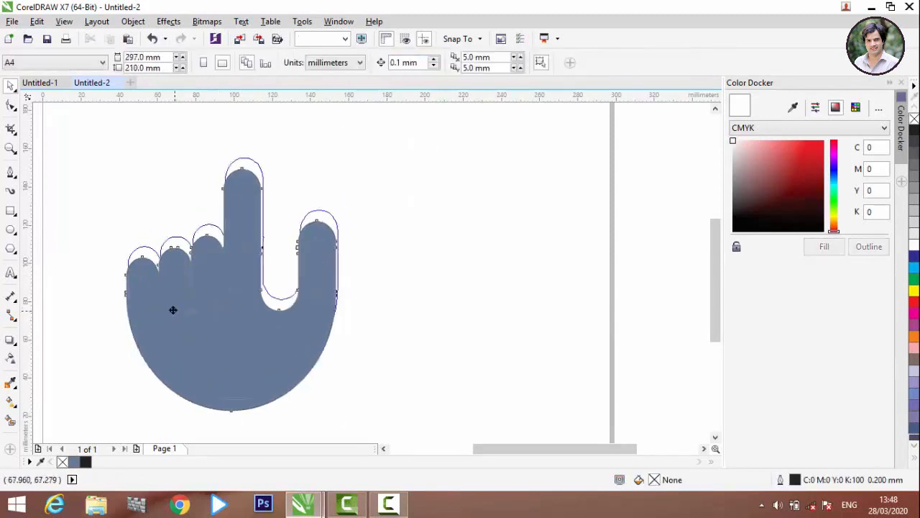
click(438, 344)
click(300, 321)
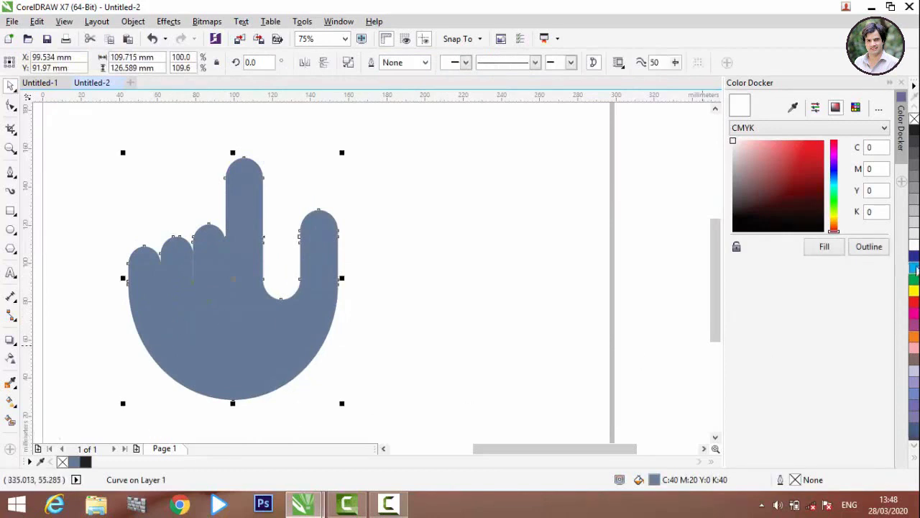
click(915, 267)
click(429, 322)
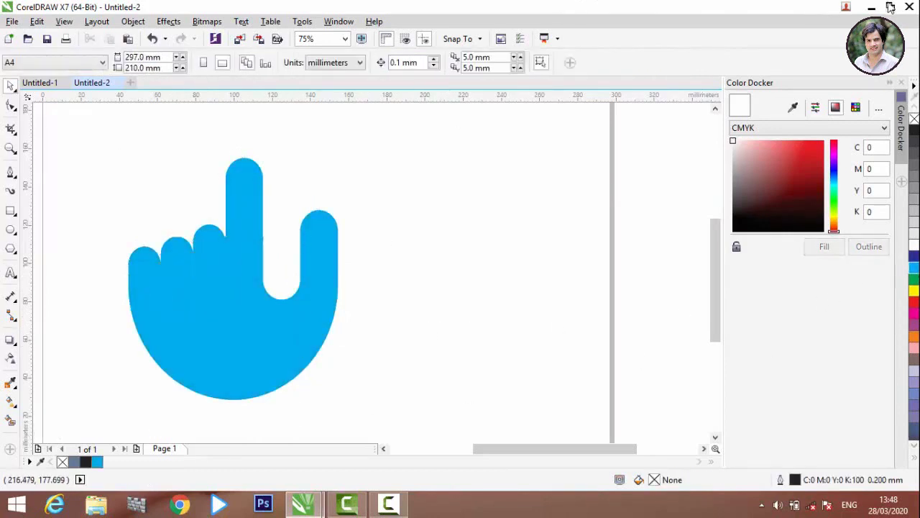
Step: Bring the download (1) blue swatch image from the color Shades folder in beside the hand
click(872, 8)
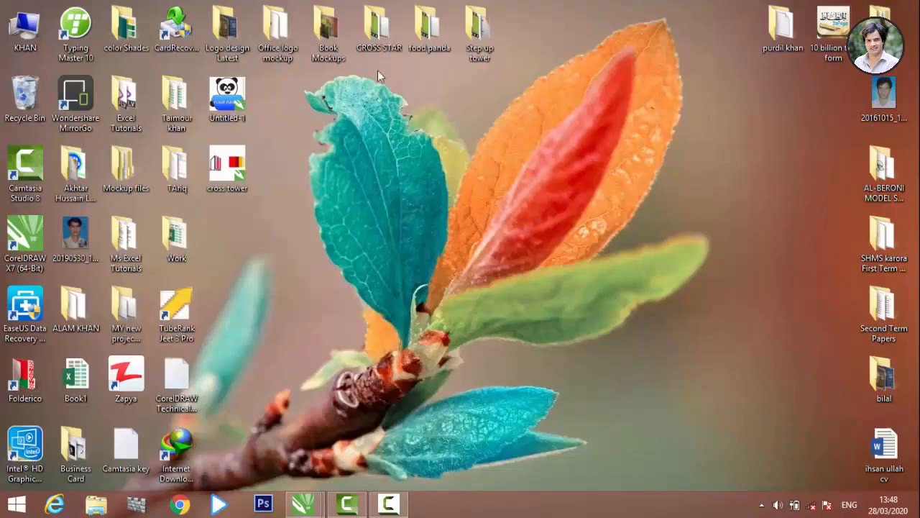
double_click(128, 32)
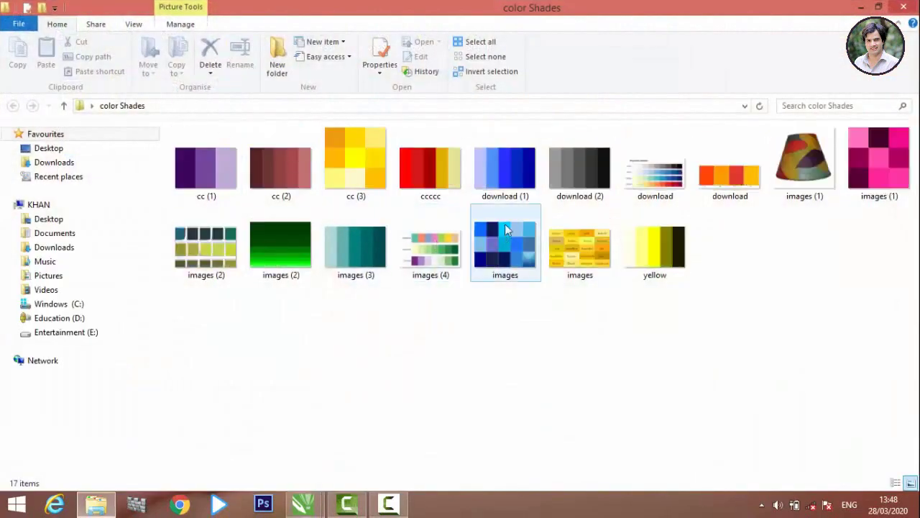
right_click(504, 187)
click(488, 178)
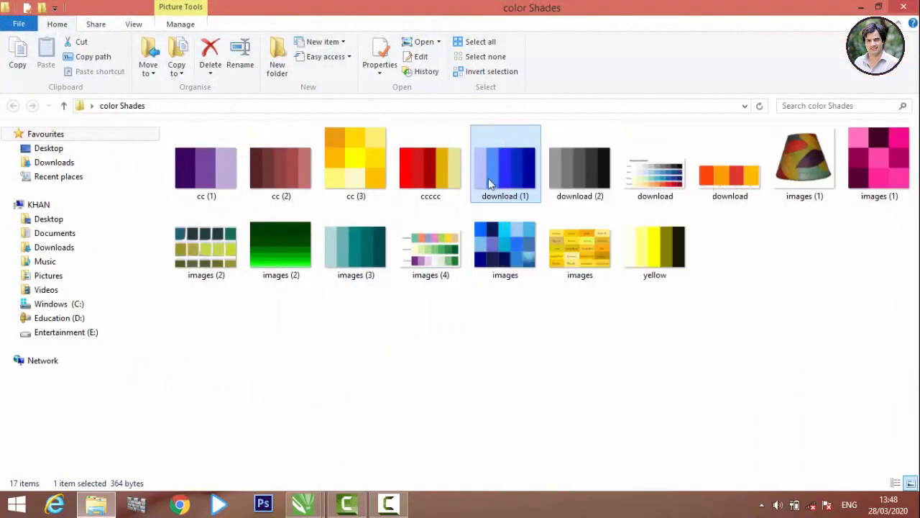
mouse_move(488, 178)
mouse_down()
mouse_move(345, 504)
mouse_move(325, 348)
mouse_up()
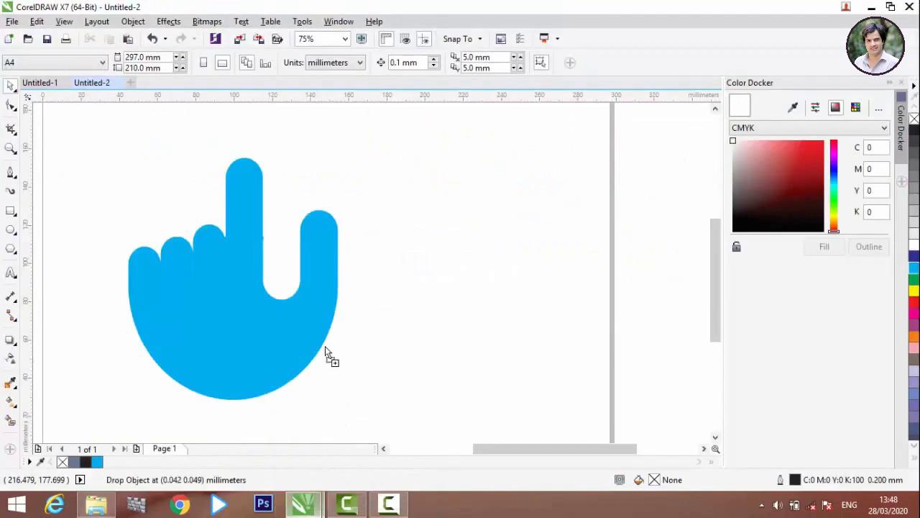
drag(379, 228, 524, 216)
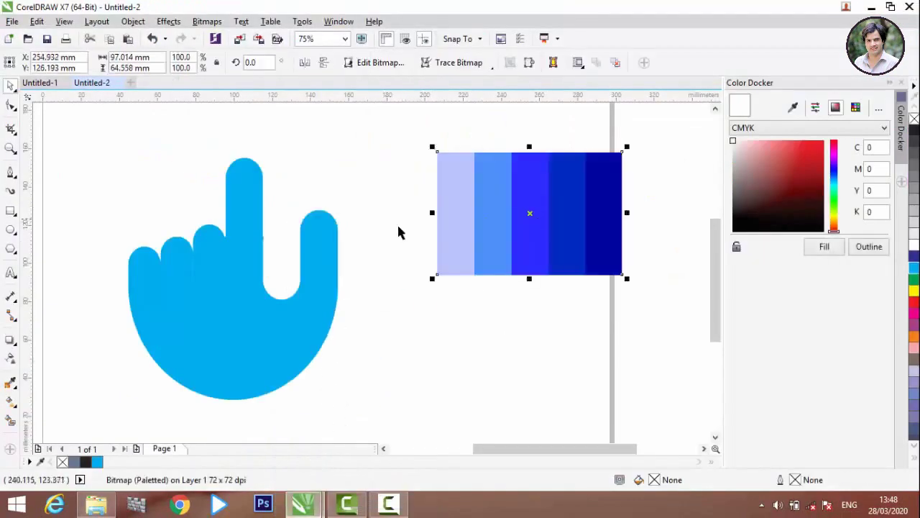
click(233, 299)
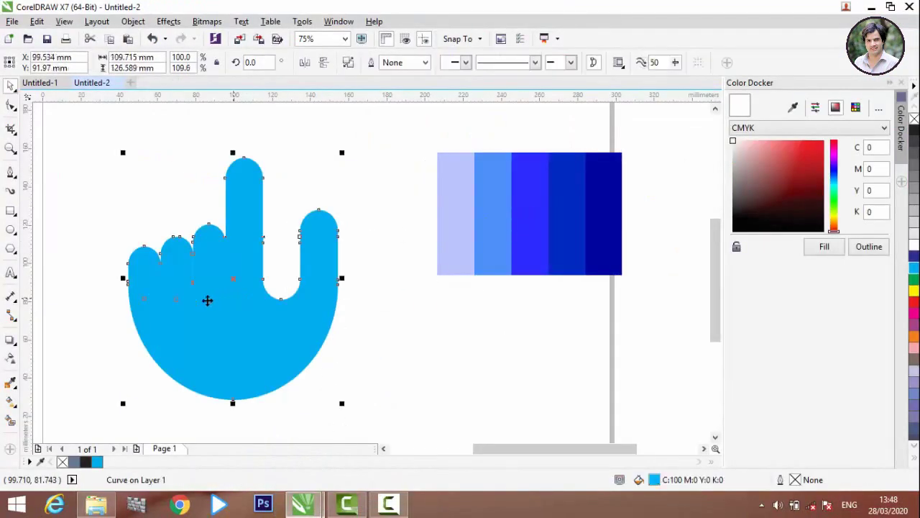
Step: Give the hand a linear fountain fill ending in dark blue #00059F sampled from the swatch
click(10, 402)
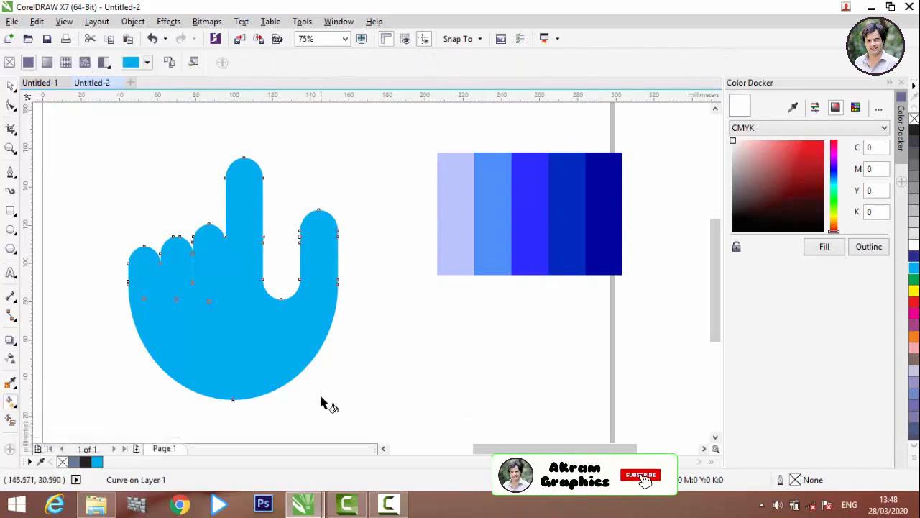
mouse_move(151, 145)
mouse_down()
mouse_move(320, 397)
mouse_move(286, 341)
mouse_up()
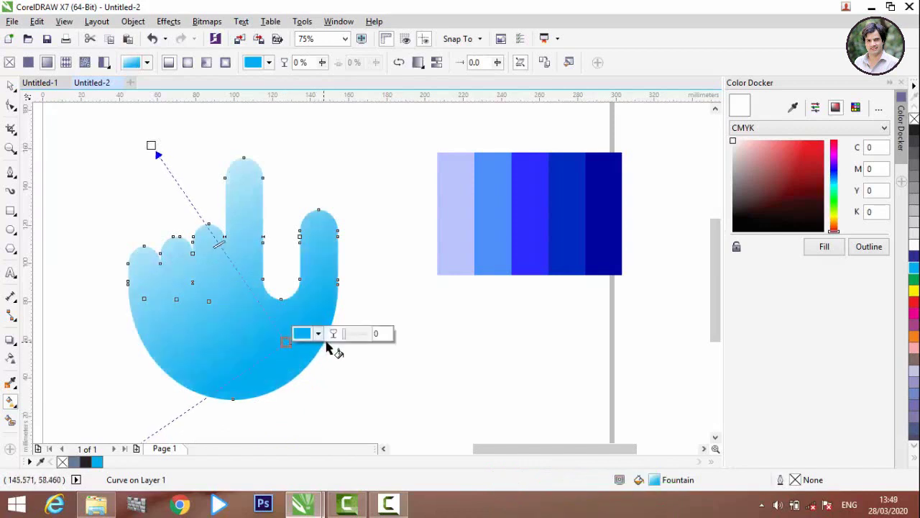
click(318, 334)
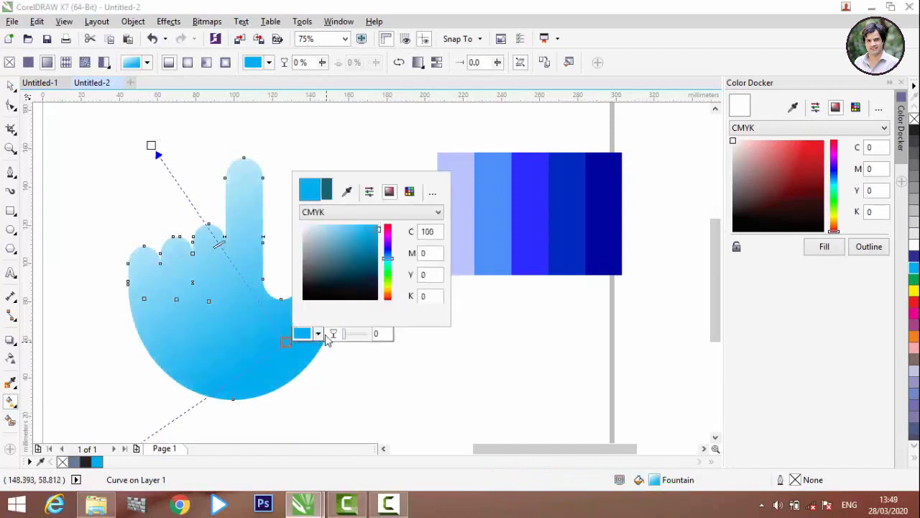
click(346, 193)
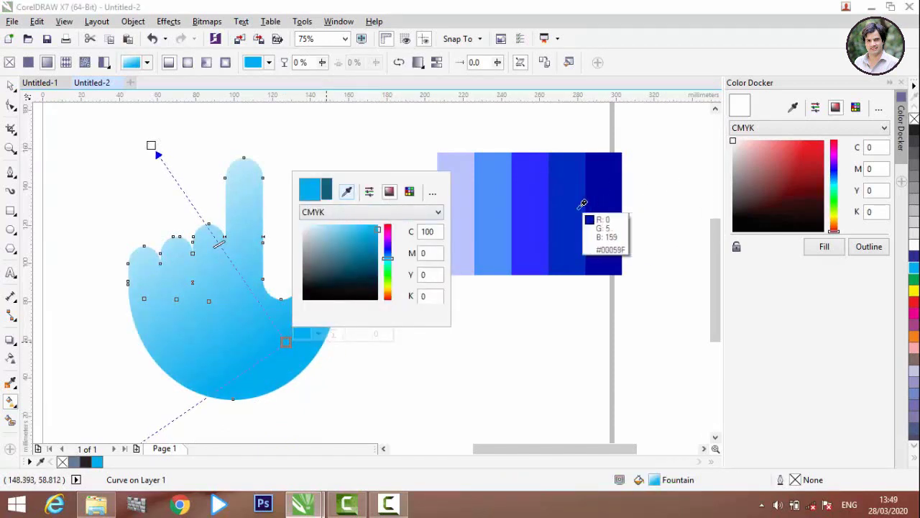
click(602, 205)
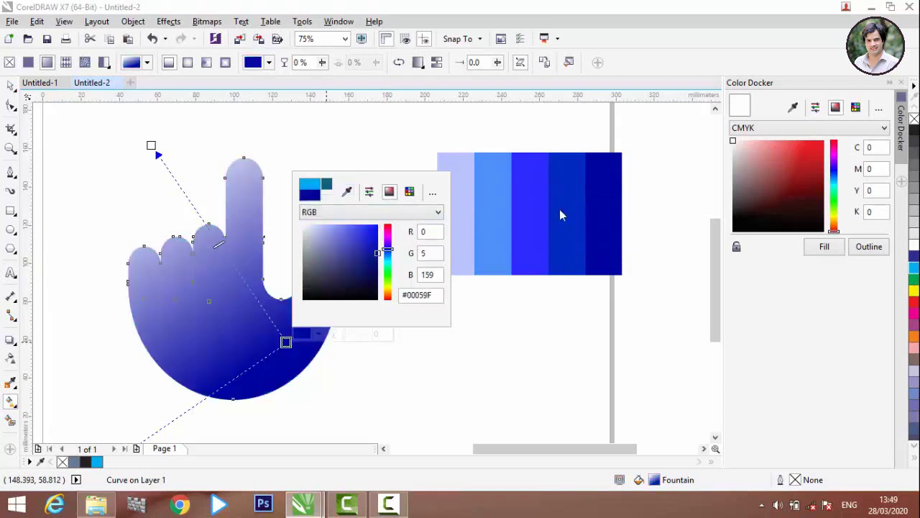
Step: Set the gradient's start colour to light blue #4E91FD sampled from the swatch
click(151, 147)
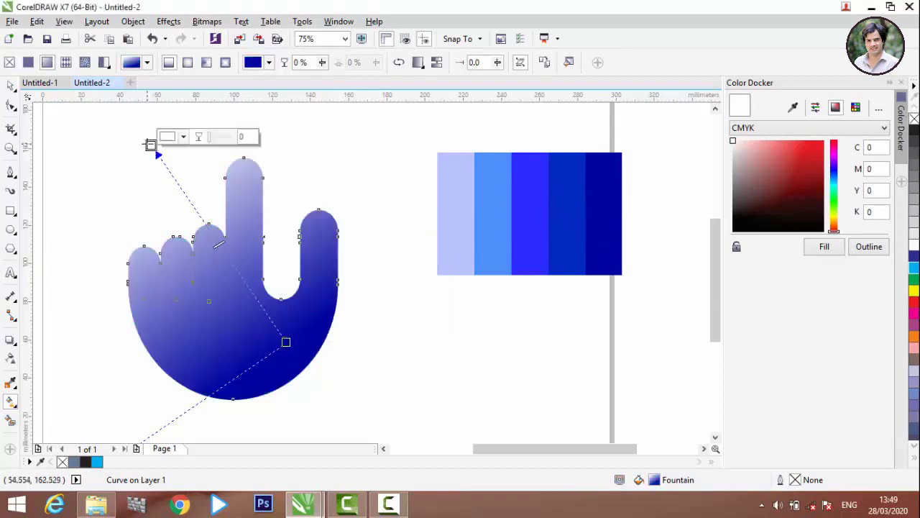
click(184, 137)
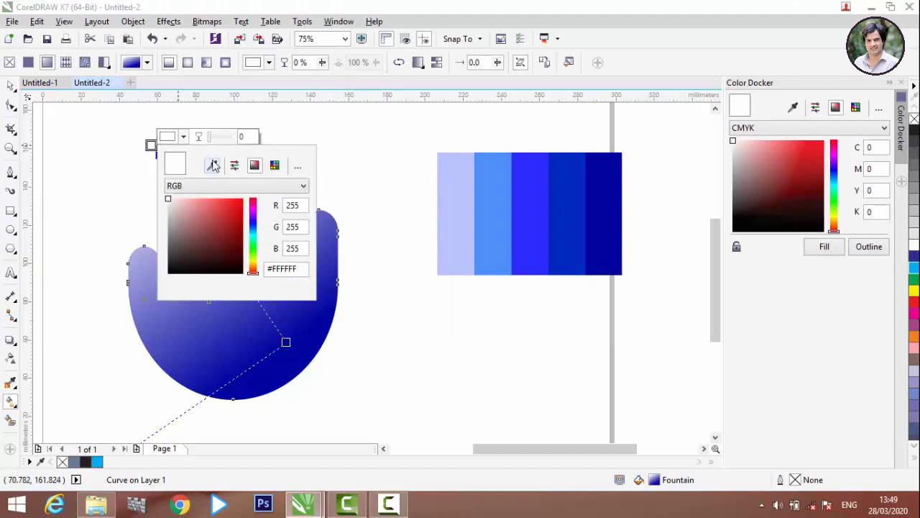
click(211, 165)
click(492, 175)
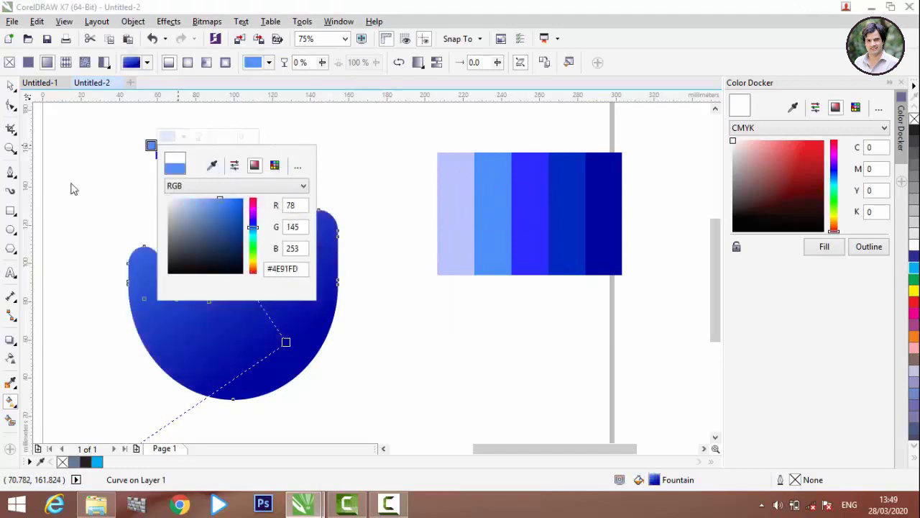
click(98, 140)
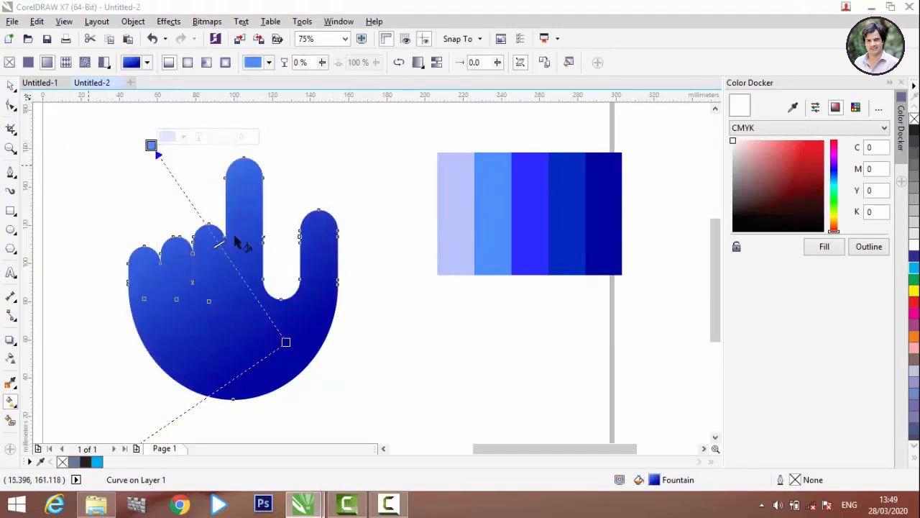
Step: Align the gradient vertically from fingertips to the hand's base and verify both node colours
drag(151, 145, 188, 205)
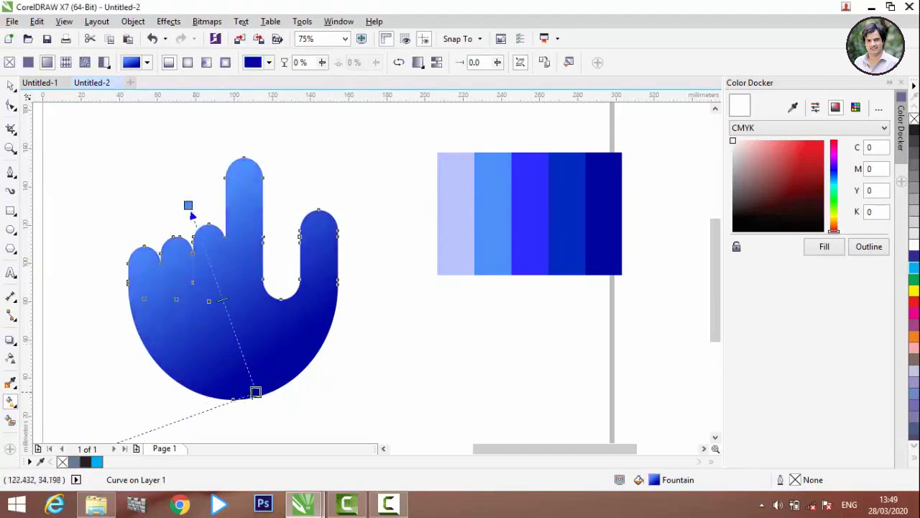
drag(285, 342, 233, 406)
drag(189, 205, 213, 205)
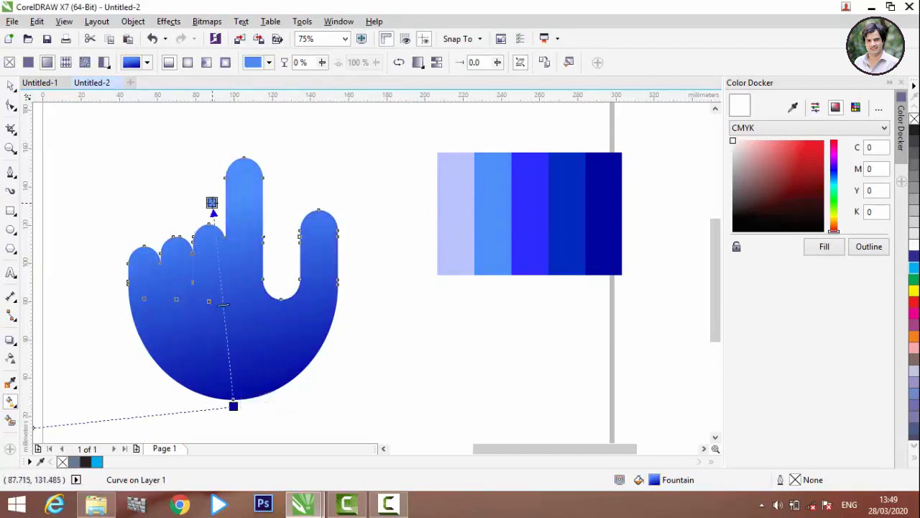
click(257, 405)
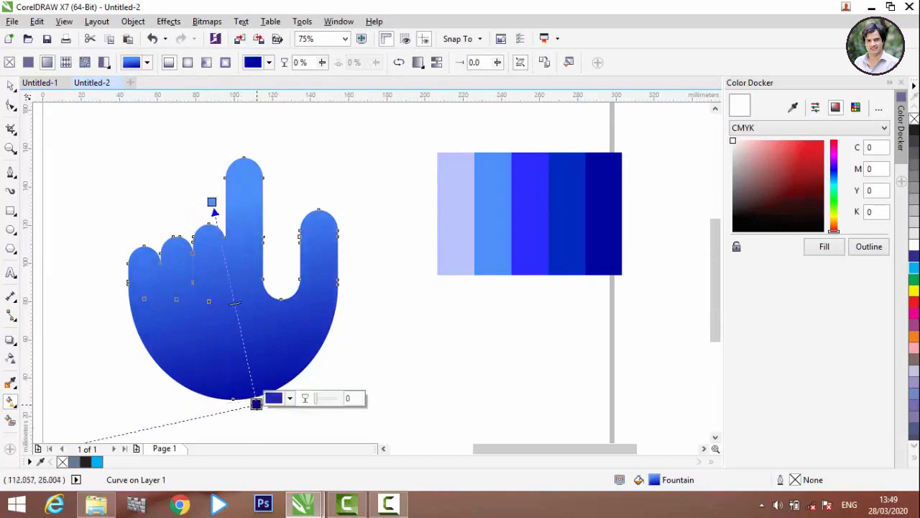
click(289, 399)
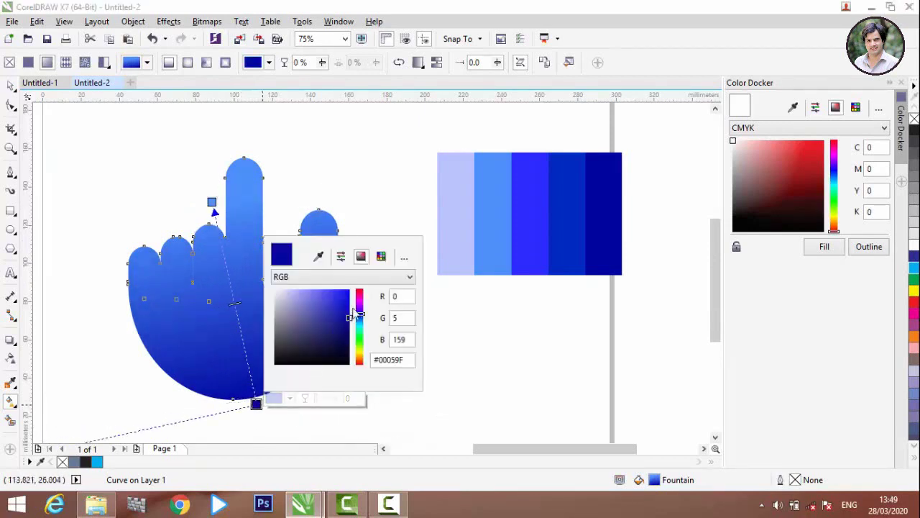
click(213, 203)
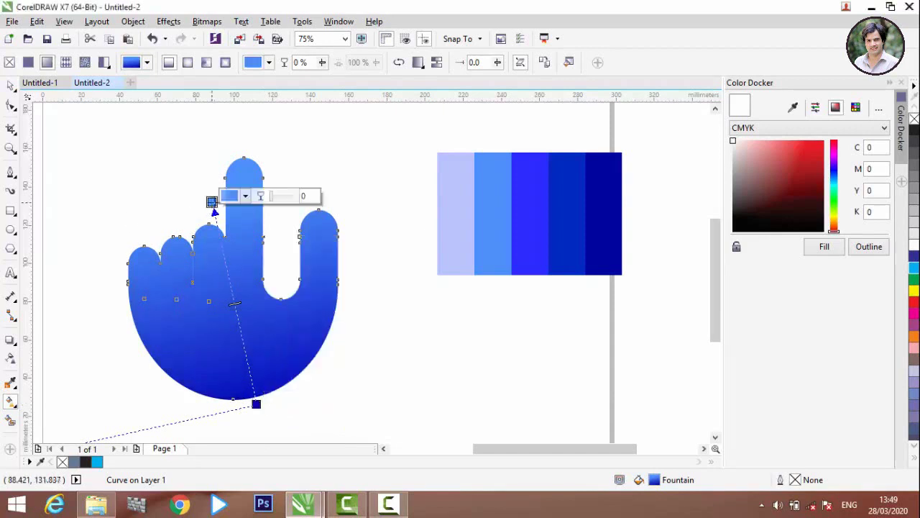
click(246, 197)
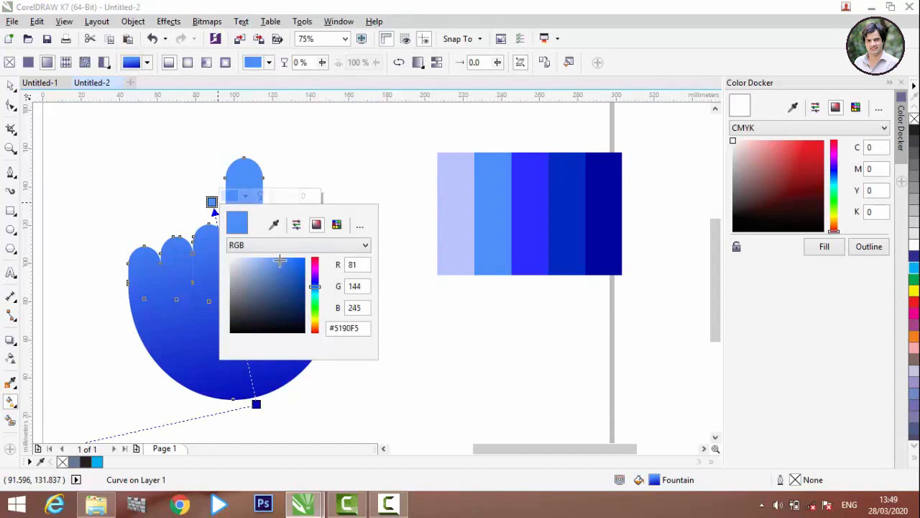
click(10, 86)
click(286, 190)
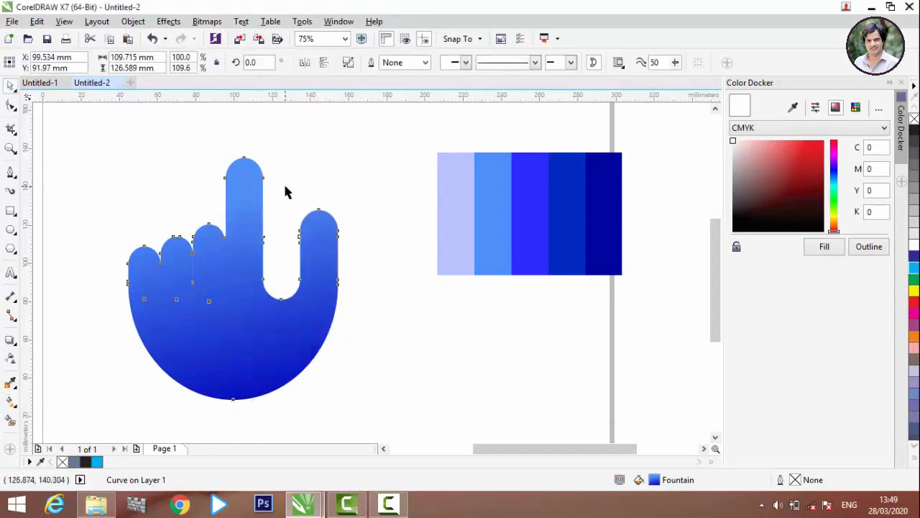
Step: Delete the blue stripe image and flip the hand upside down
click(449, 240)
key(Delete)
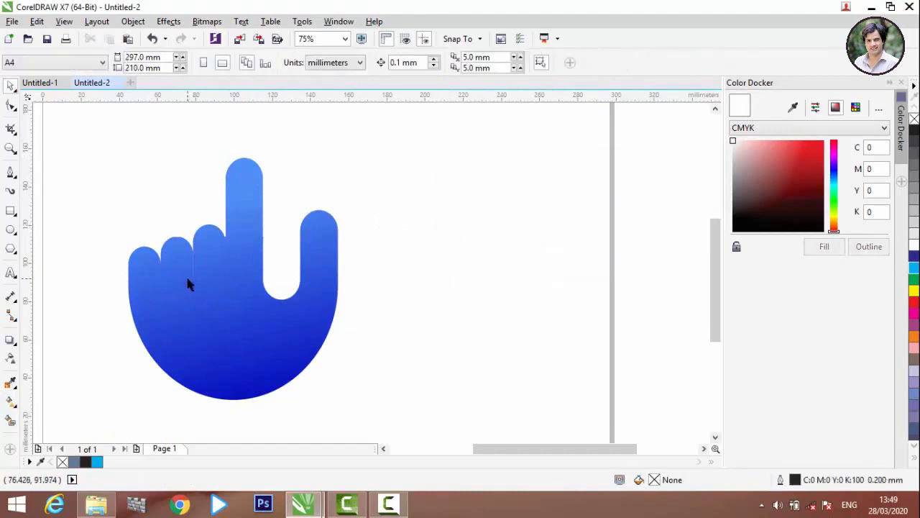
click(181, 279)
scroll(183, 280, down, 2)
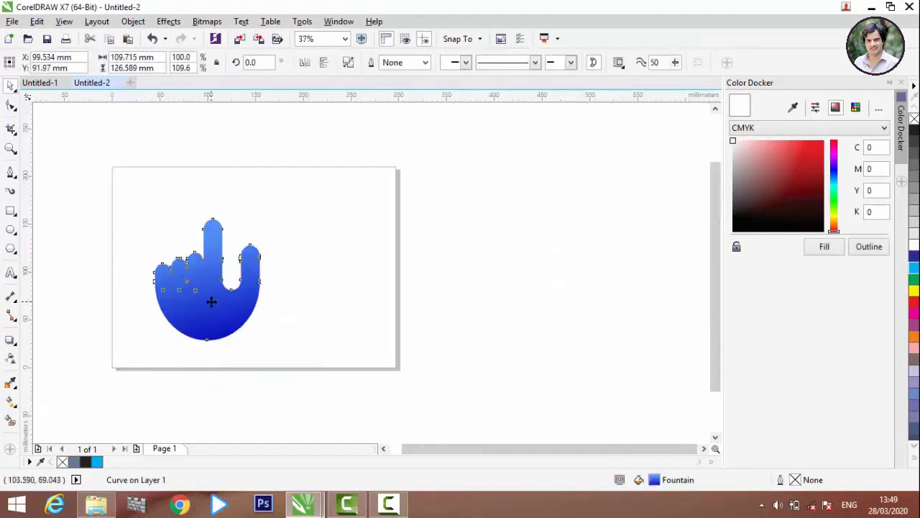
click(211, 301)
click(368, 279)
click(181, 322)
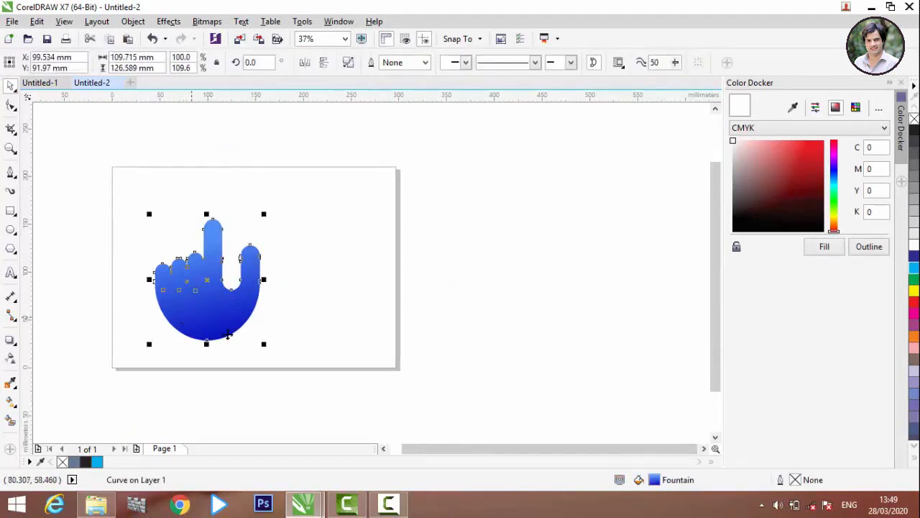
click(322, 66)
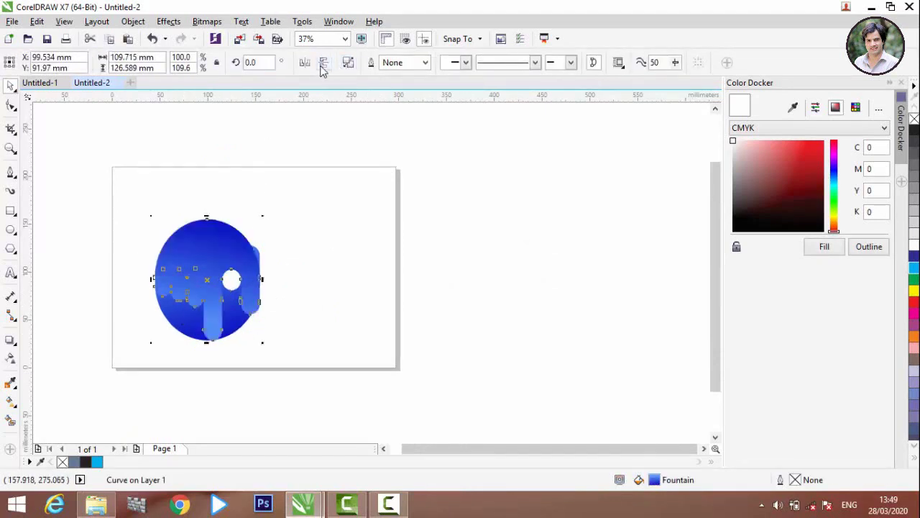
Step: Mirror the flipped copy horizontally and move it above and right of the original hand
drag(192, 271, 296, 245)
click(305, 63)
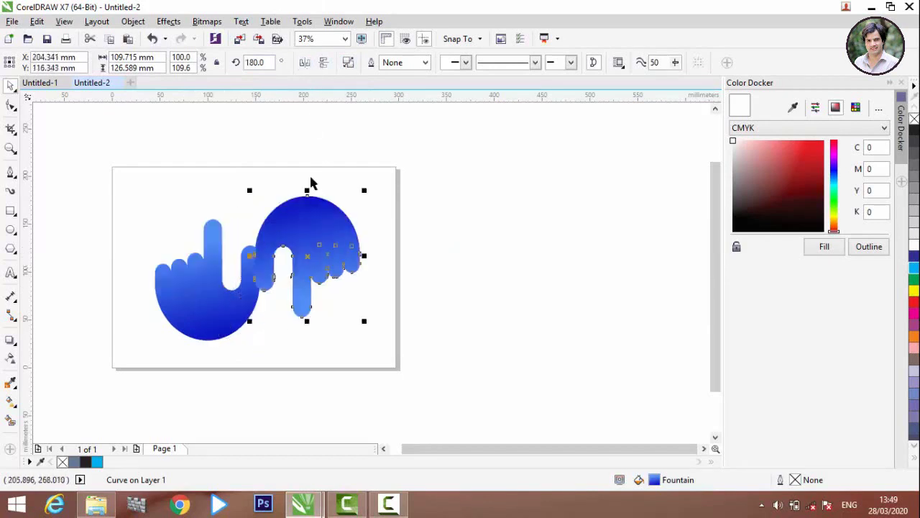
scroll(281, 228, up, 2)
drag(294, 236, 272, 155)
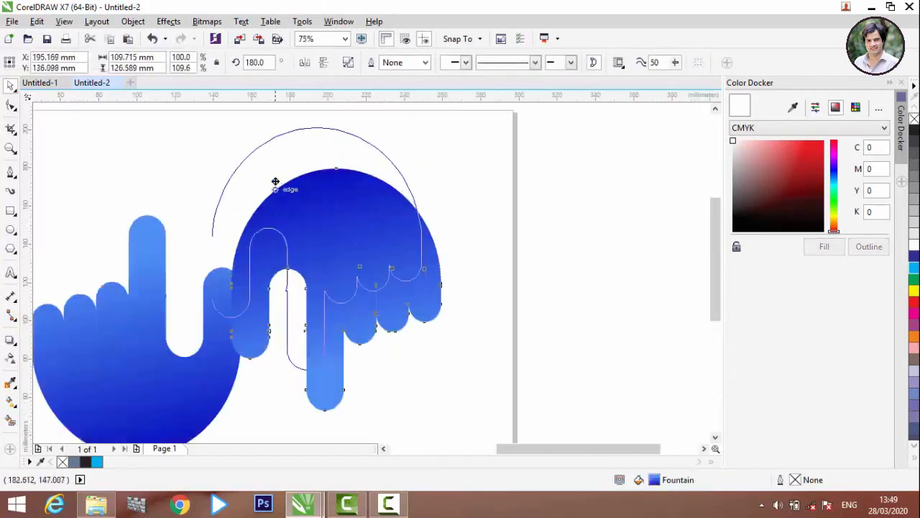
scroll(280, 231, down, 4)
scroll(288, 193, up, 2)
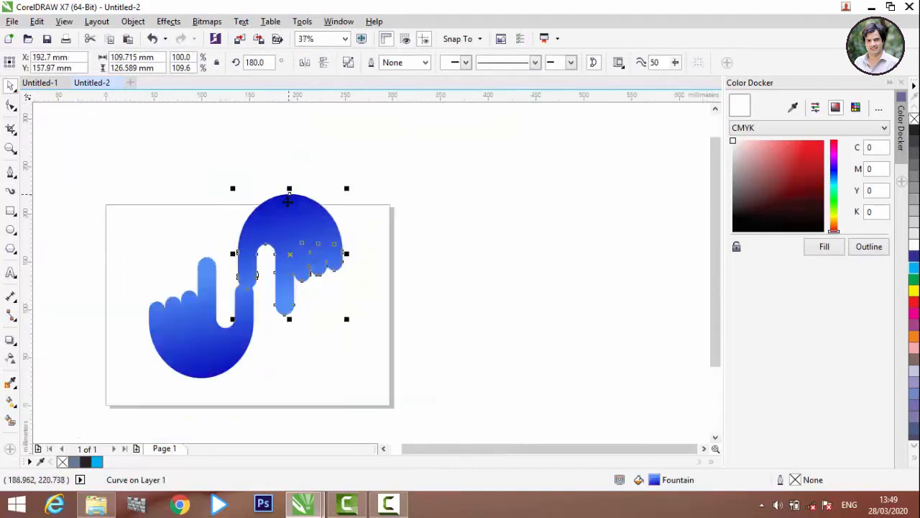
drag(289, 216, 286, 200)
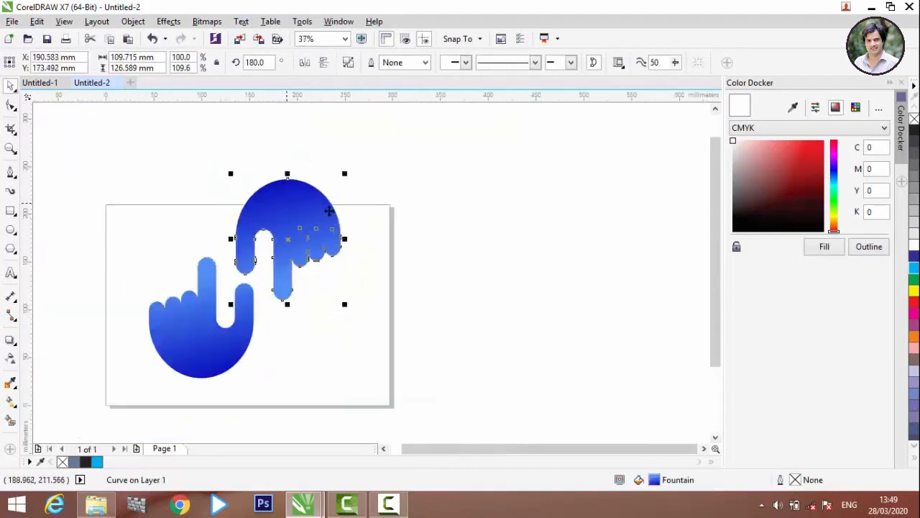
Step: Fit the upper hand into the lower hand's gap, then drag in the green shades image
click(261, 236)
scroll(261, 235, up, 2)
scroll(257, 237, up, 2)
scroll(254, 215, down, 2)
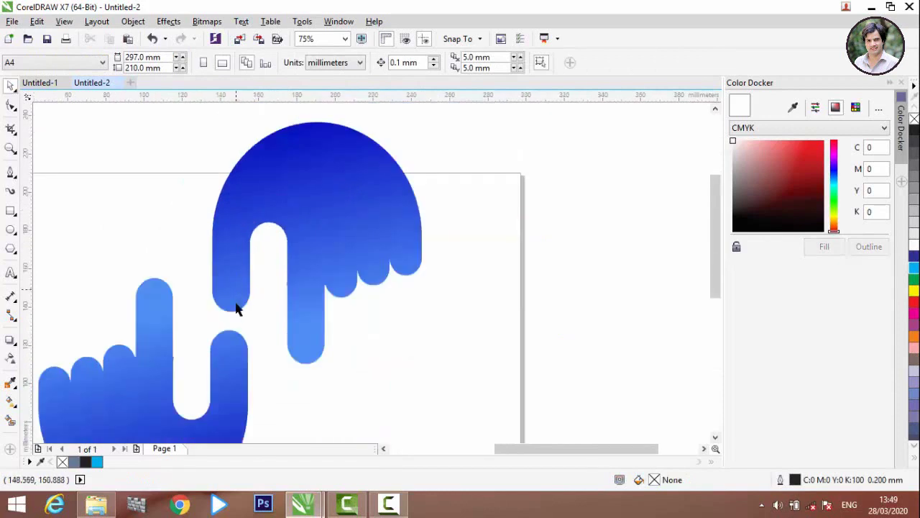
scroll(238, 309, up, 2)
drag(228, 275, 225, 283)
scroll(424, 270, down, 4)
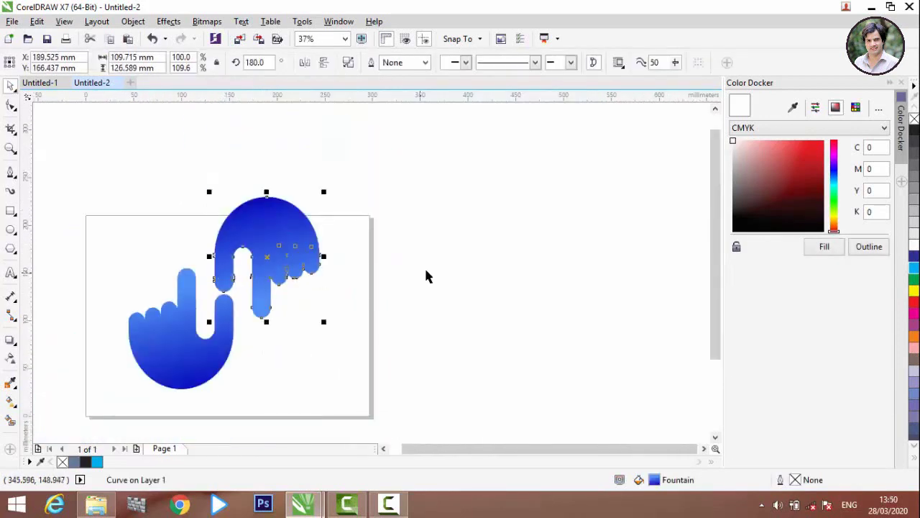
click(394, 269)
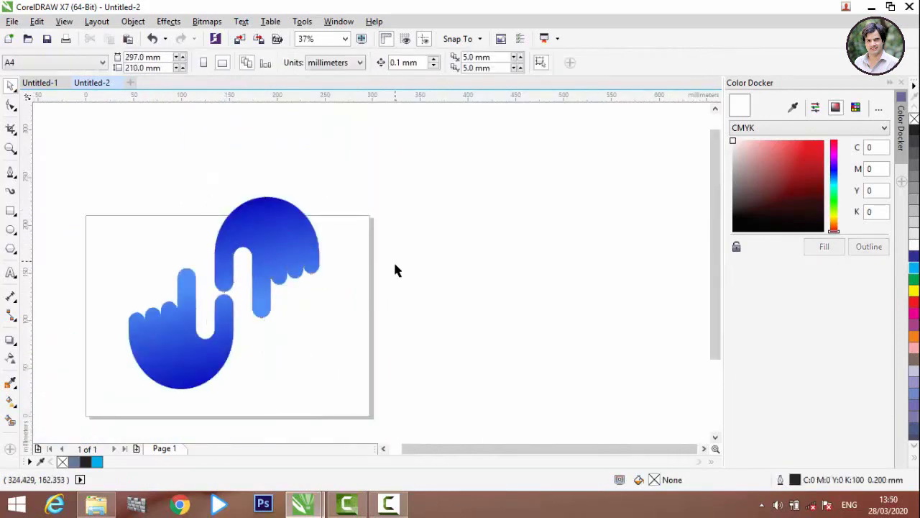
click(875, 7)
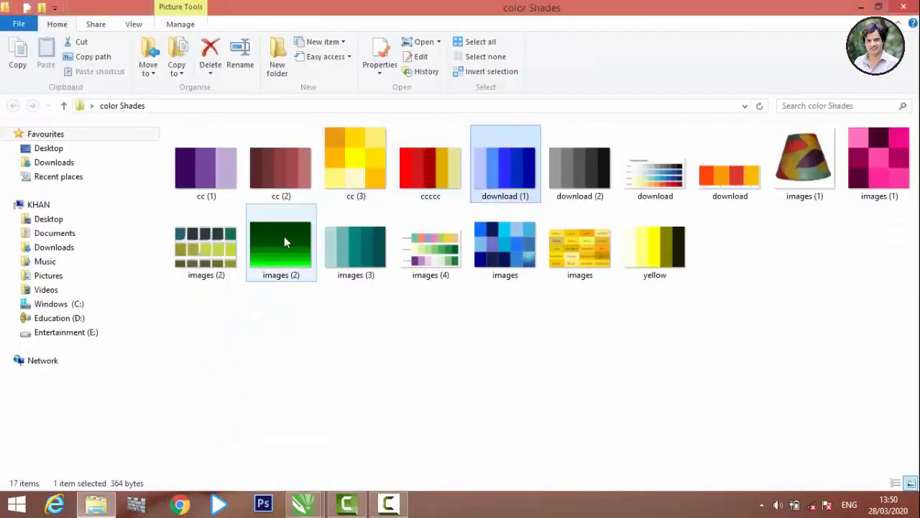
mouse_move(284, 240)
mouse_down()
mouse_move(307, 495)
mouse_move(411, 262)
mouse_up()
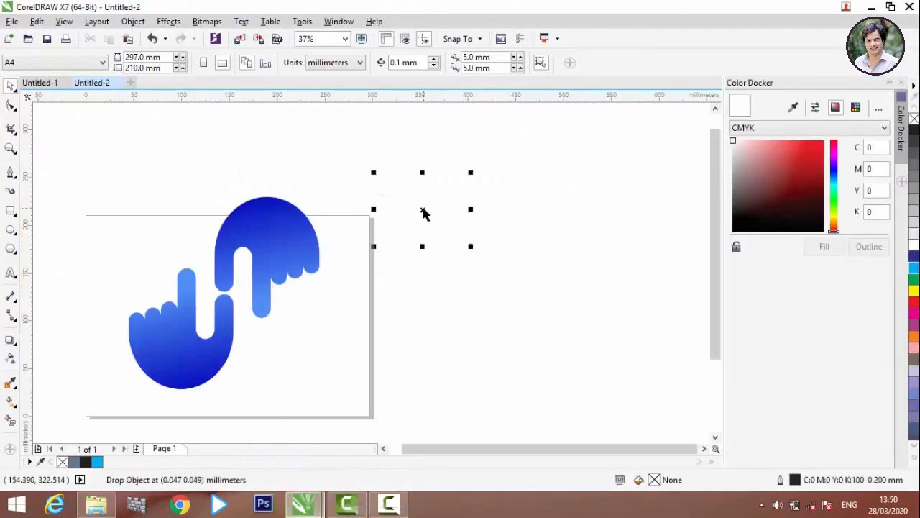
Step: Drop the green gradient image onto the canvas and enlarge it
drag(423, 211, 425, 209)
drag(468, 248, 549, 306)
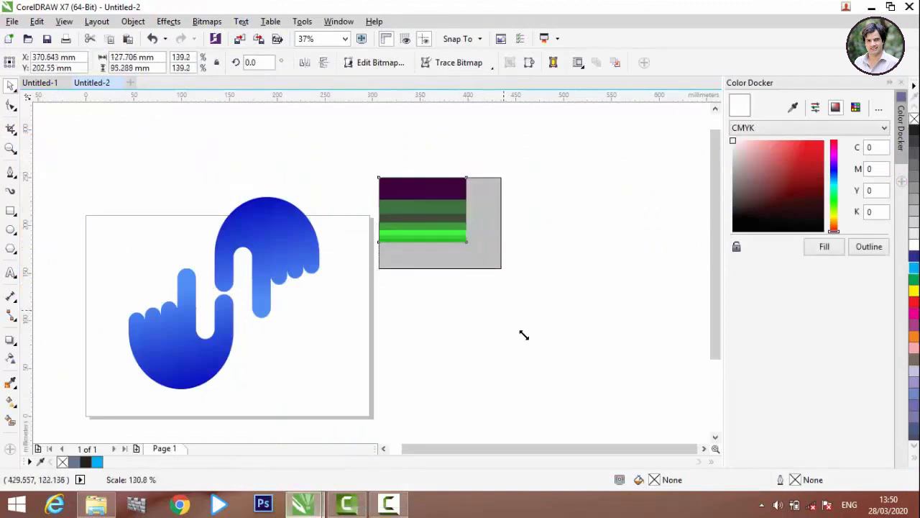
drag(528, 212, 512, 216)
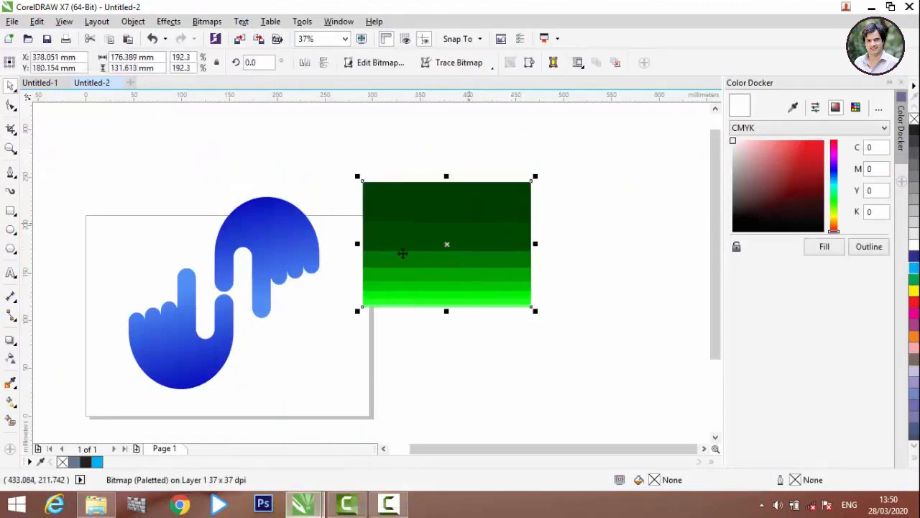
Step: Set the upside-down hand's gradient start colour to dark green sampled from the swatch
click(251, 224)
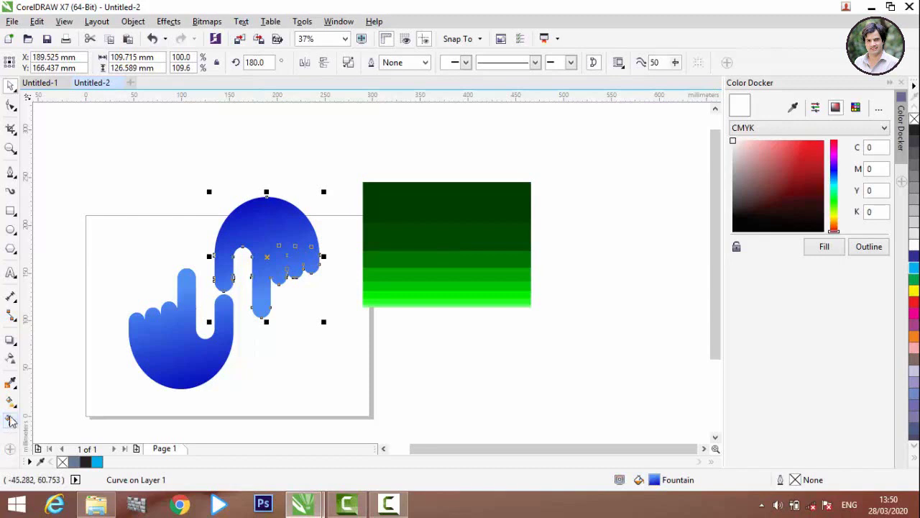
click(10, 403)
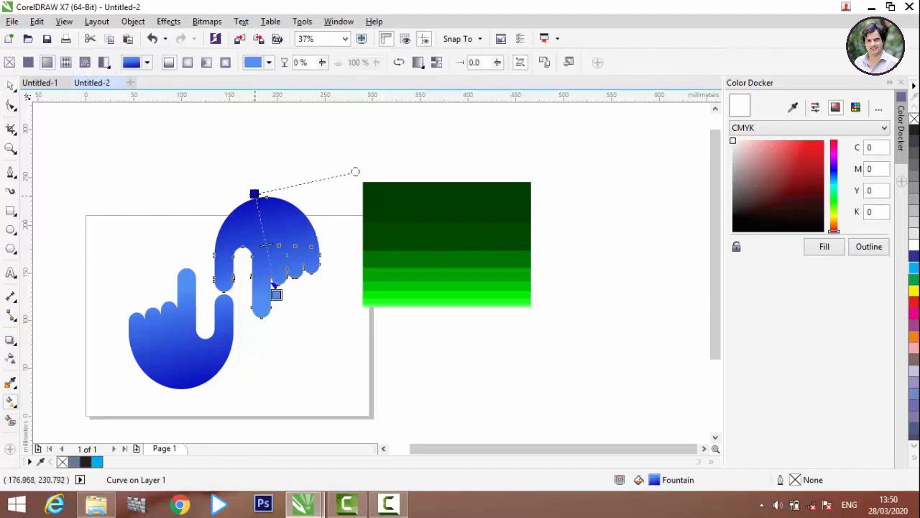
click(255, 193)
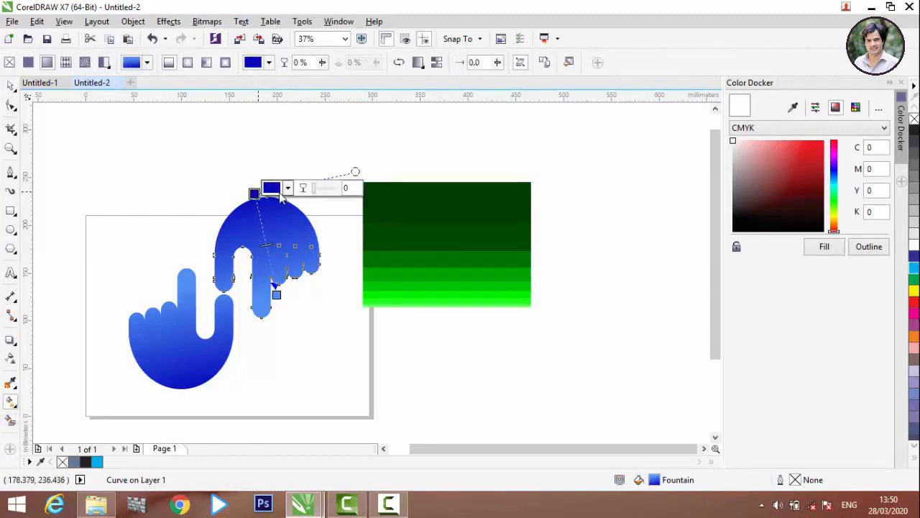
click(287, 189)
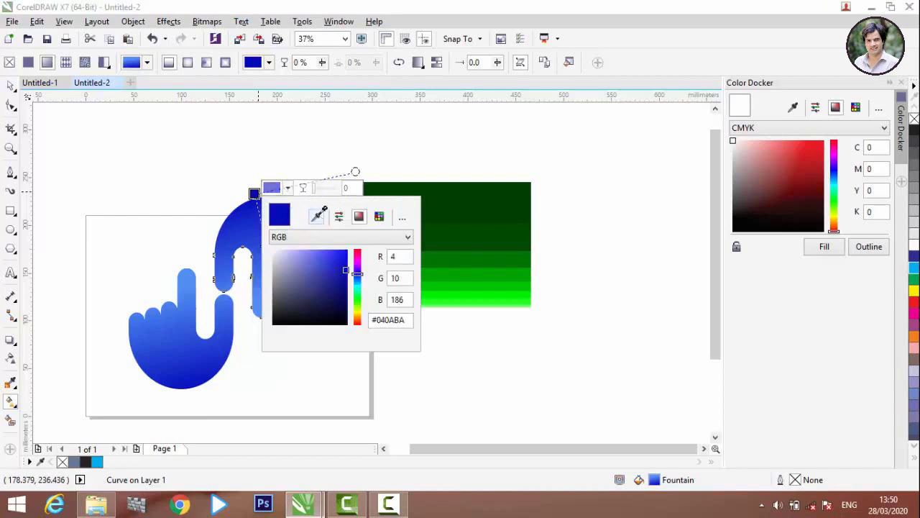
click(501, 205)
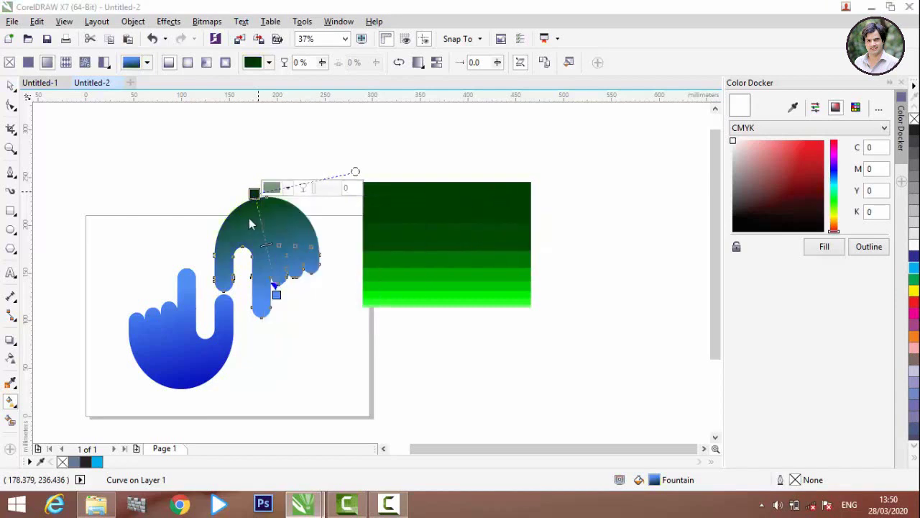
Step: Set the gradient end to bright green #01F000 and delete the green swatch image
click(276, 294)
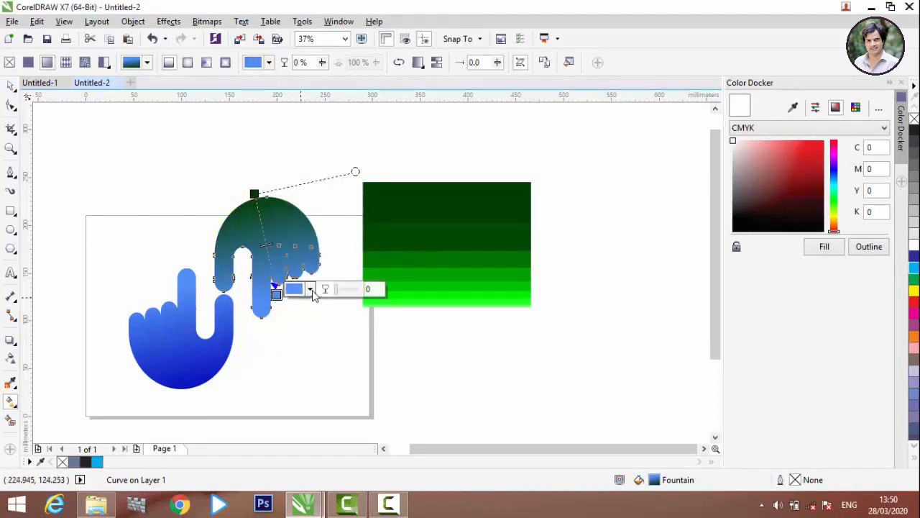
click(310, 289)
click(338, 317)
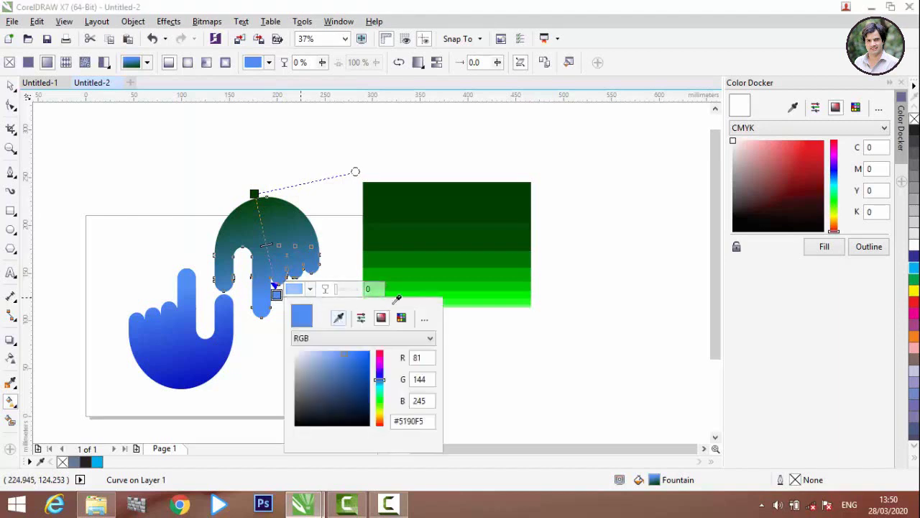
click(488, 304)
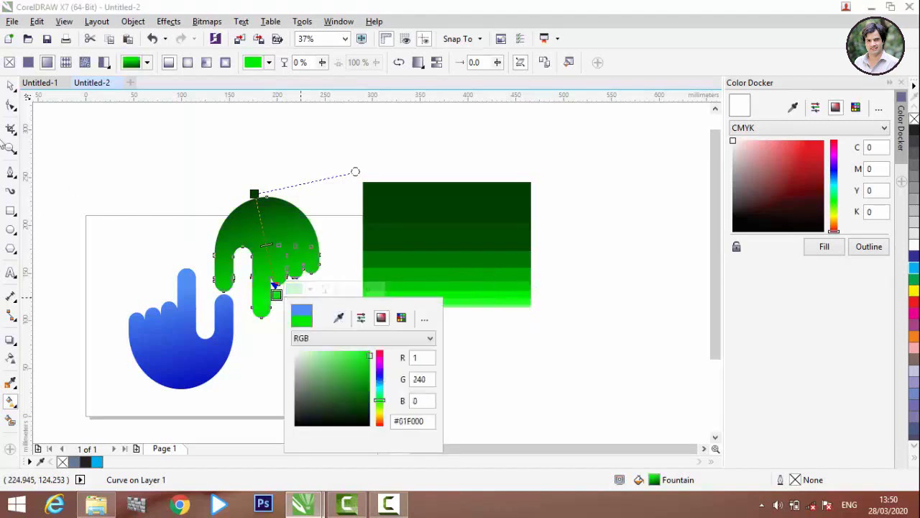
click(135, 173)
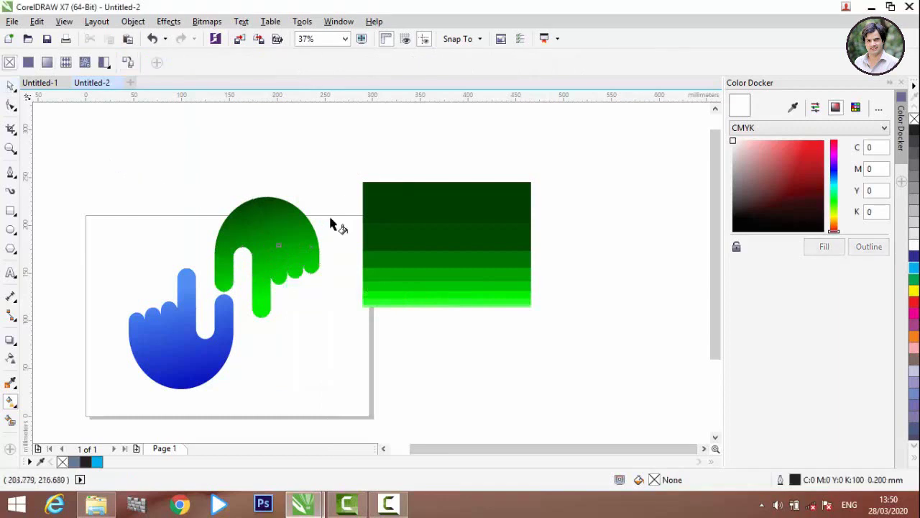
click(11, 87)
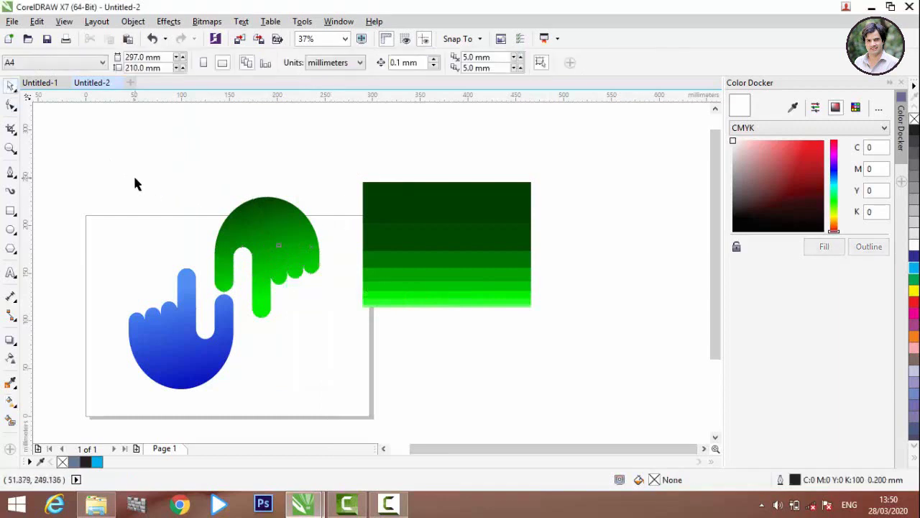
click(444, 239)
key(Delete)
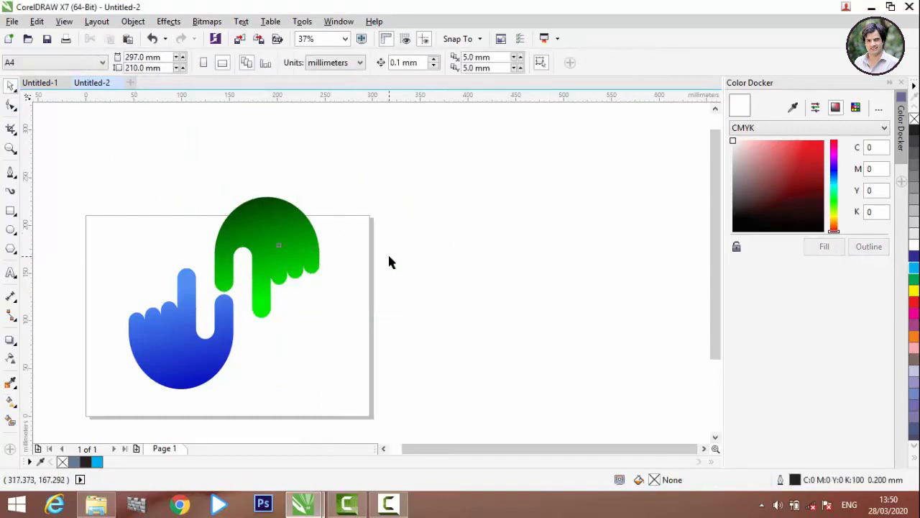
Step: Select both hands and group them into one object
scroll(207, 382, down, 3)
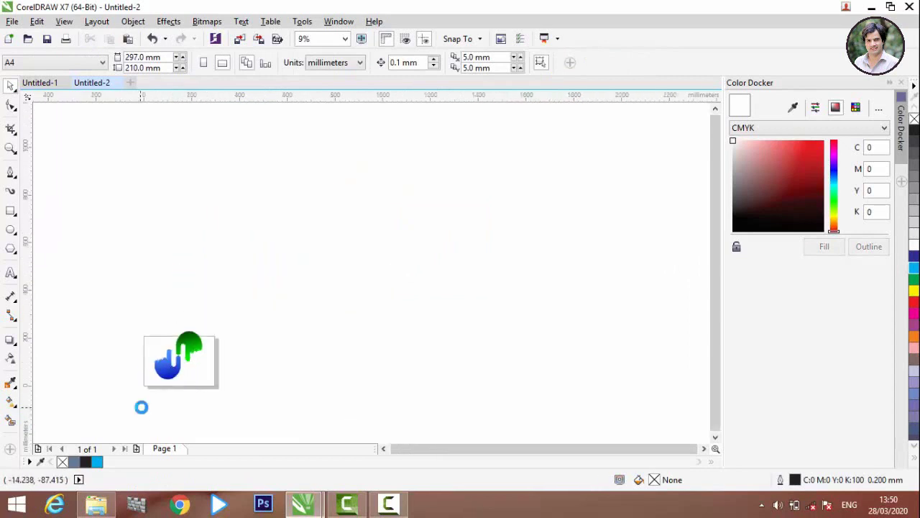
scroll(159, 402, up, 3)
scroll(181, 403, down, 1)
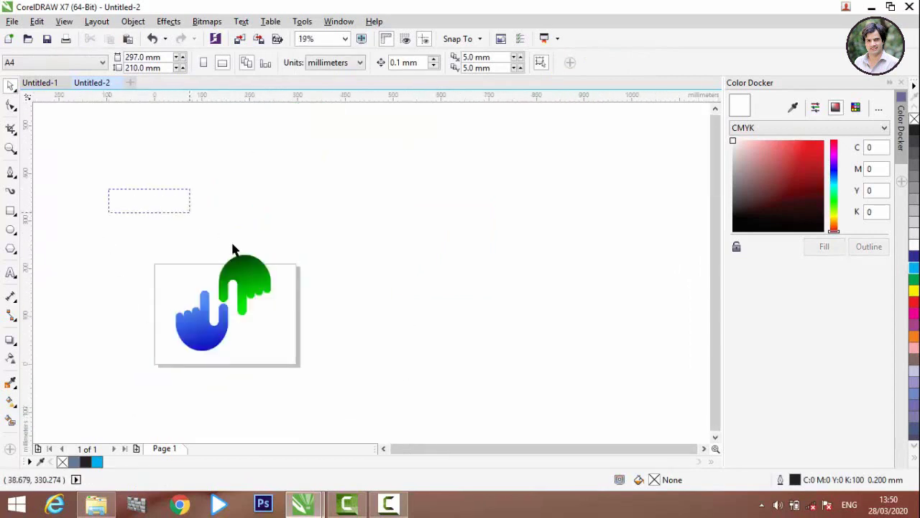
key(ctrl+a)
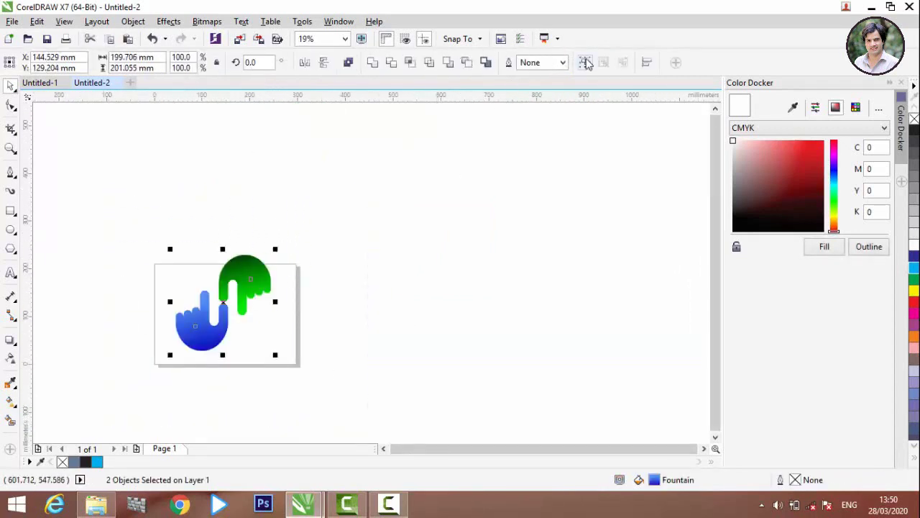
key(ctrl+g)
click(273, 257)
Step: Drag the hand group down-left so it sits within the page
drag(244, 287, 288, 202)
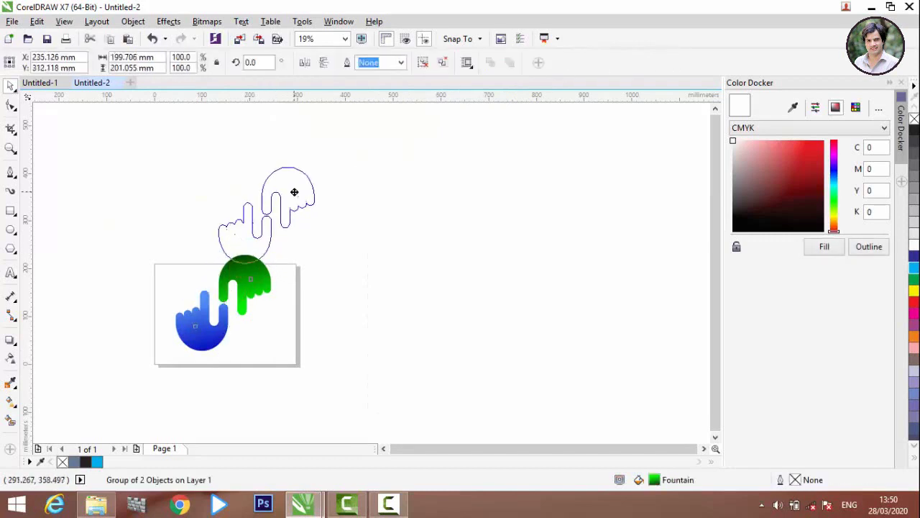
click(321, 276)
drag(248, 241, 243, 250)
click(269, 267)
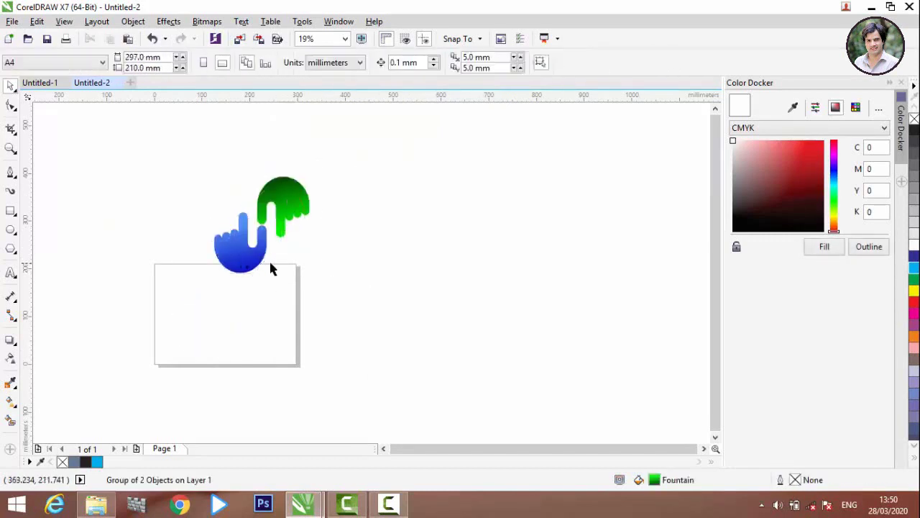
scroll(233, 288, down, 3)
scroll(237, 273, up, 3)
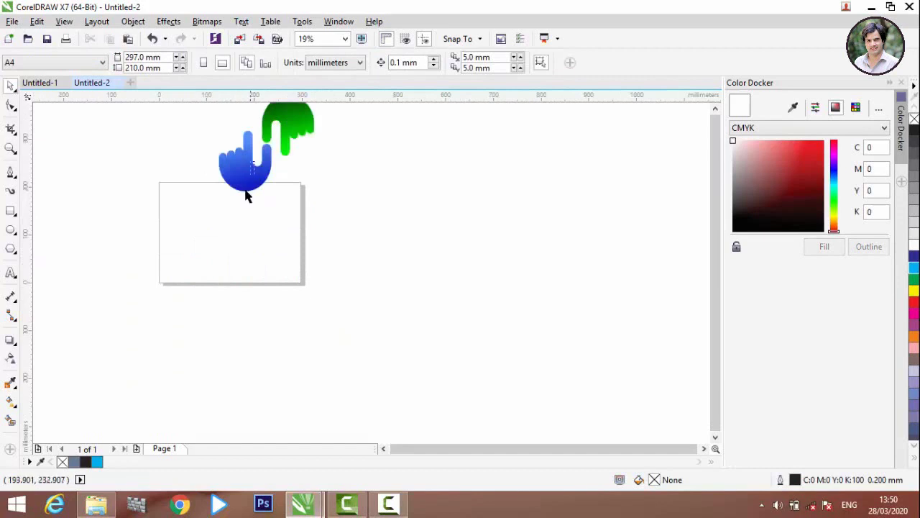
drag(248, 176, 205, 261)
scroll(187, 254, up, 3)
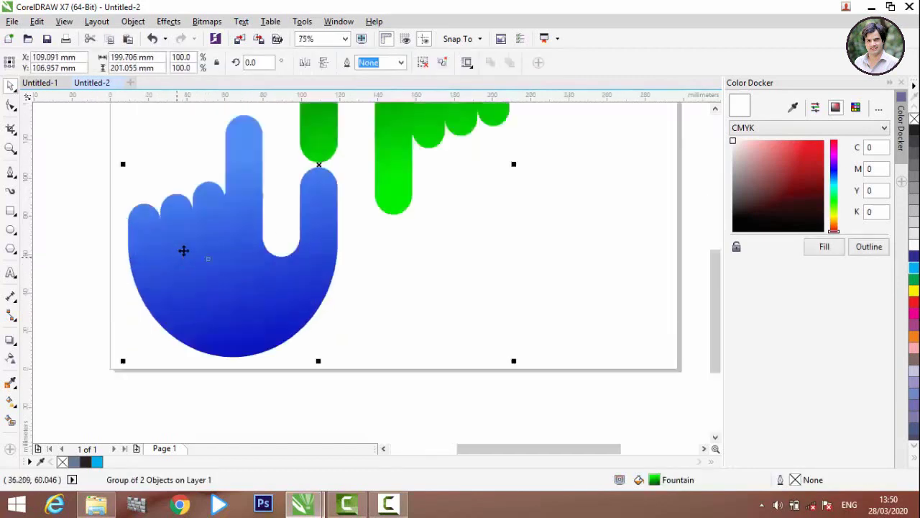
scroll(191, 257, down, 3)
scroll(191, 256, up, 2)
click(362, 282)
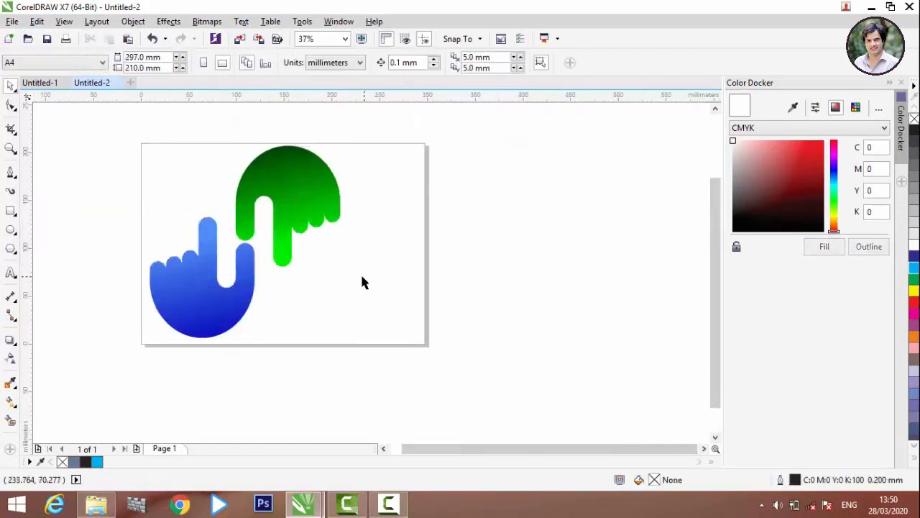
Step: Type 'Double Click' as new text and set its font to Bauhaus 93
click(11, 273)
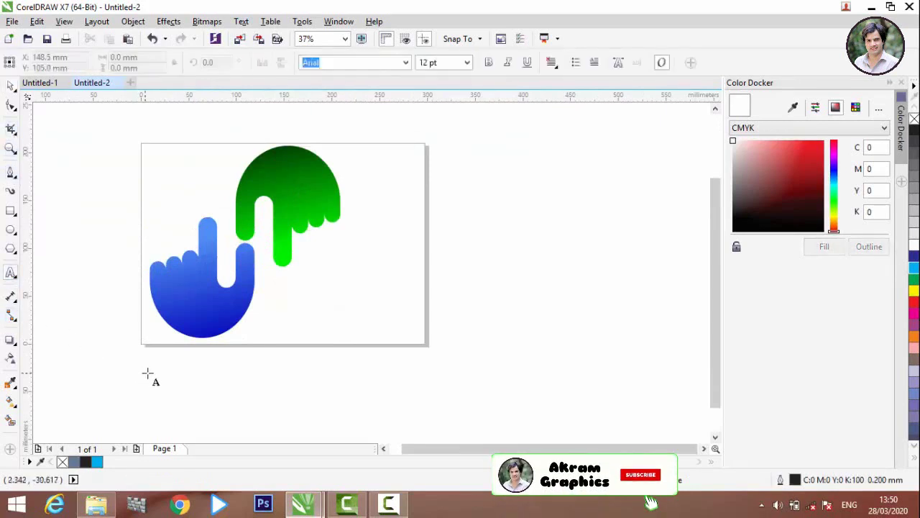
click(77, 367)
text(D)
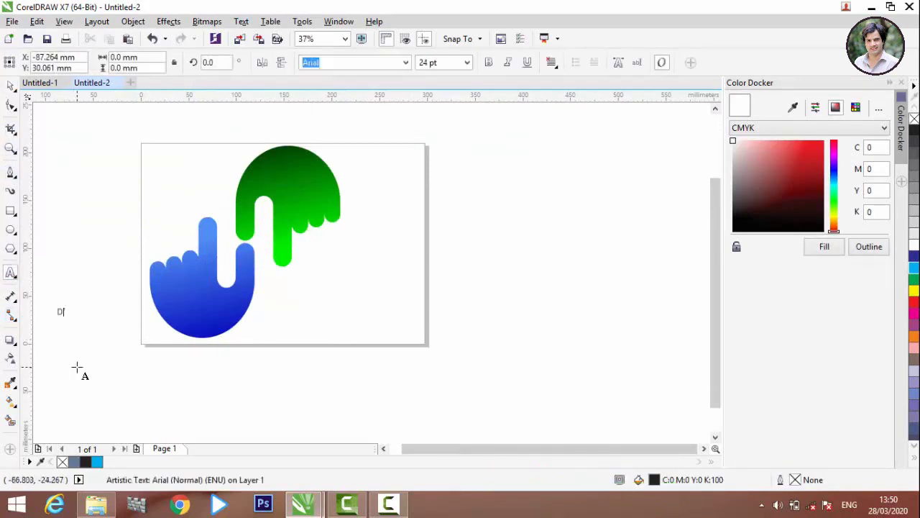
text(ouble Click)
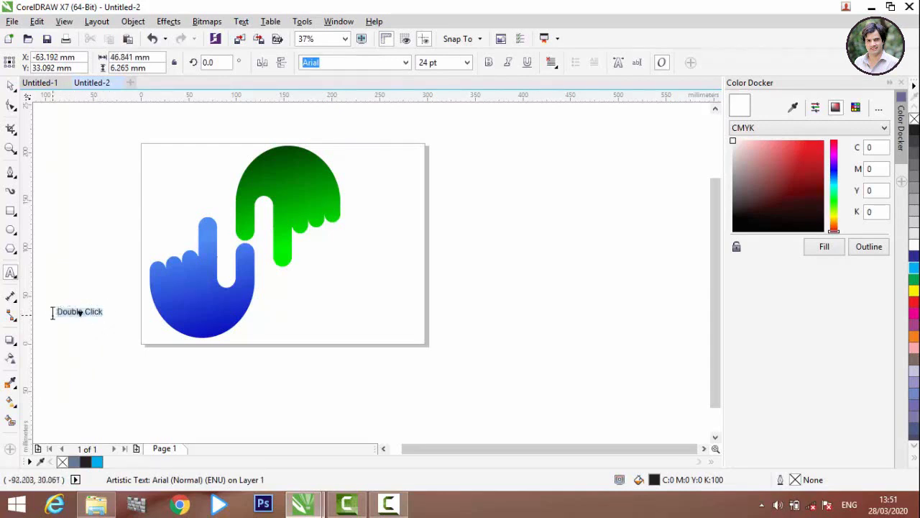
mouse_move(51, 311)
mouse_down()
mouse_move(115, 324)
mouse_move(209, 419)
mouse_up()
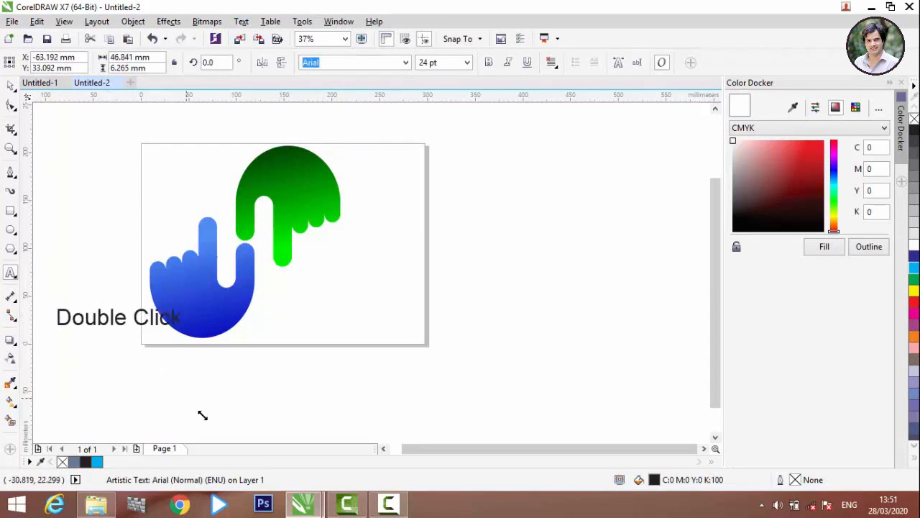
click(406, 63)
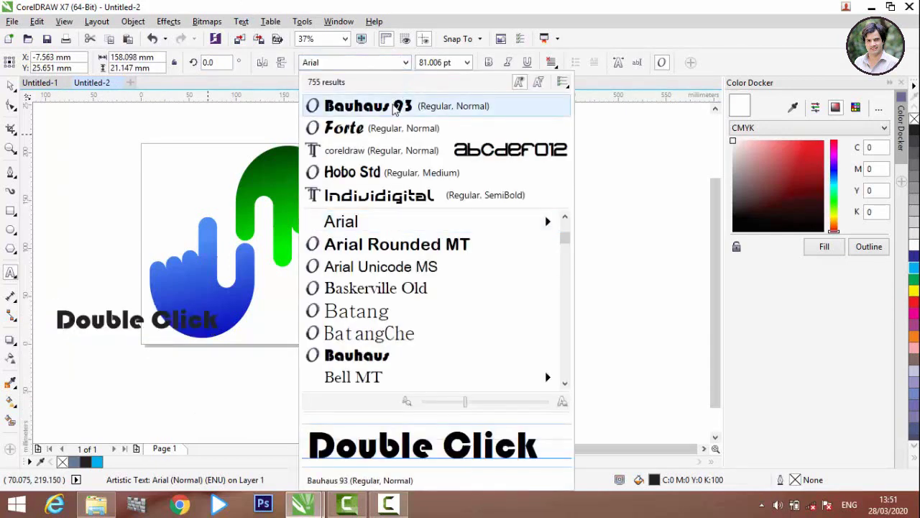
click(394, 106)
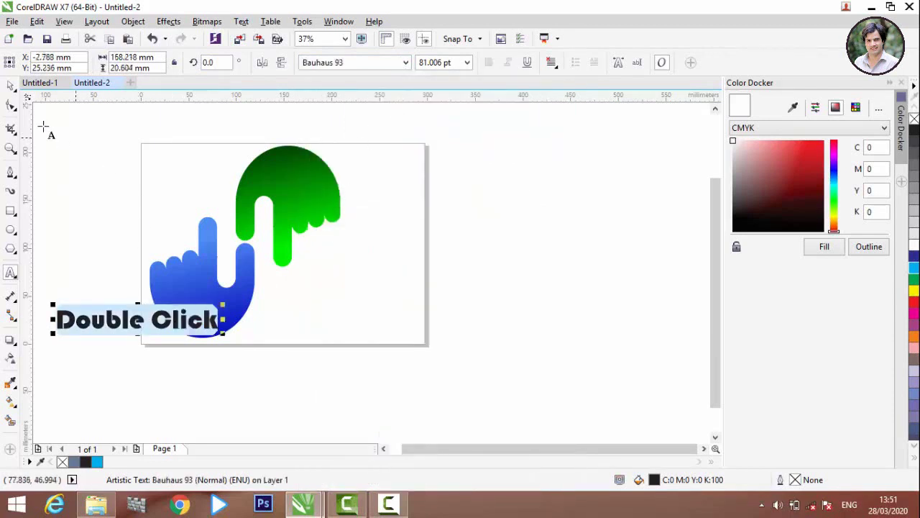
Step: Move the Double Click text below the hands and enlarge it to about 102 pt
click(11, 86)
click(105, 175)
drag(164, 327, 272, 359)
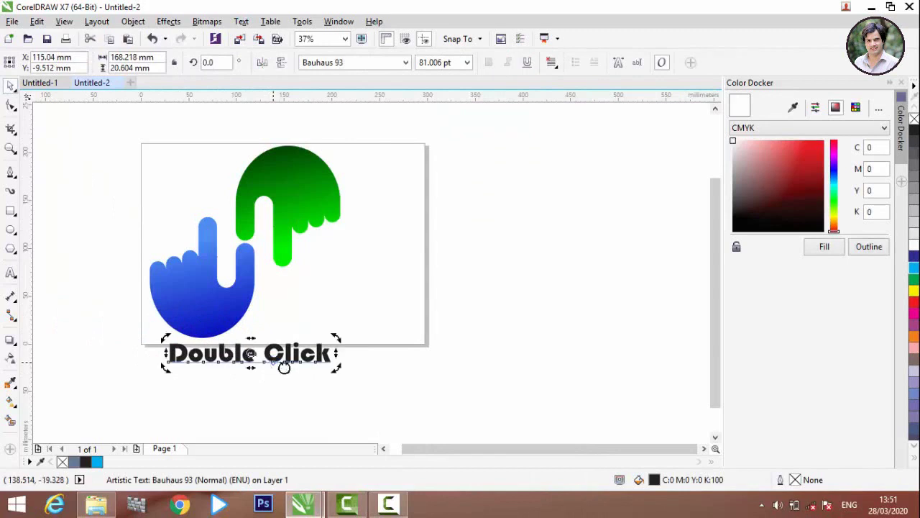
click(310, 361)
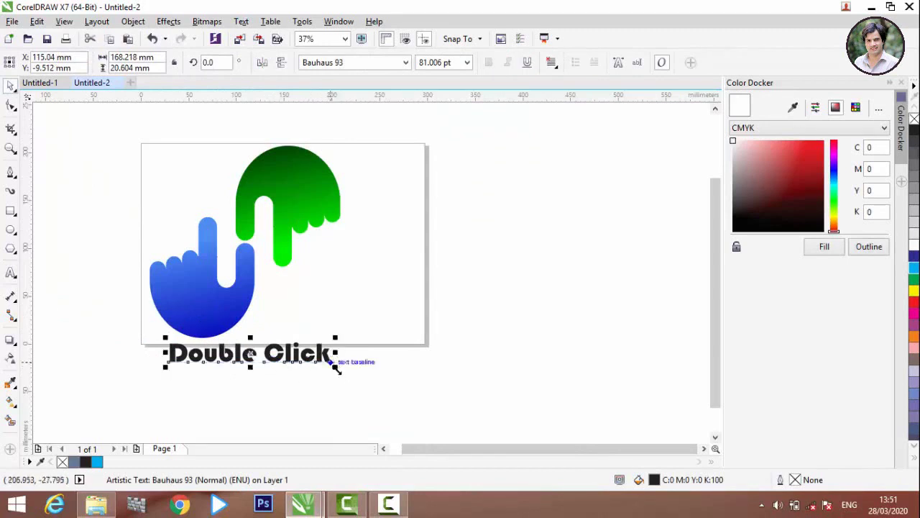
drag(336, 368, 363, 392)
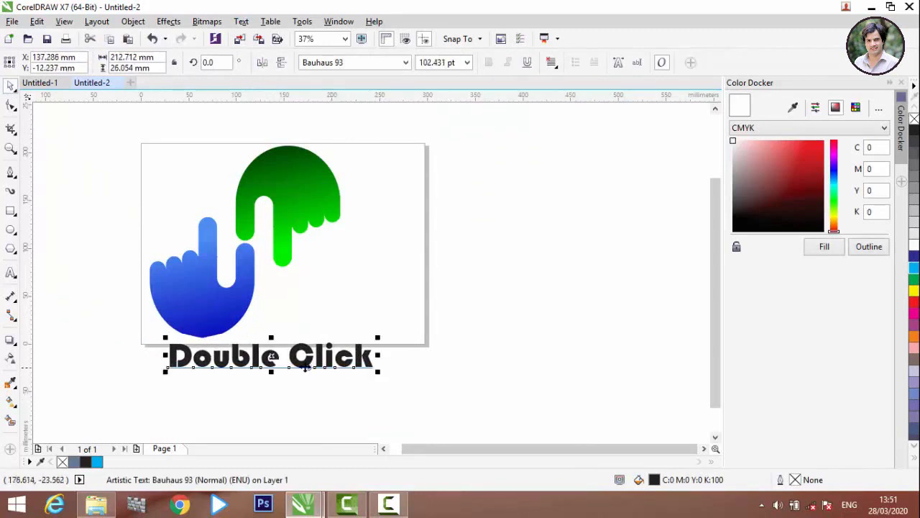
drag(305, 367, 292, 367)
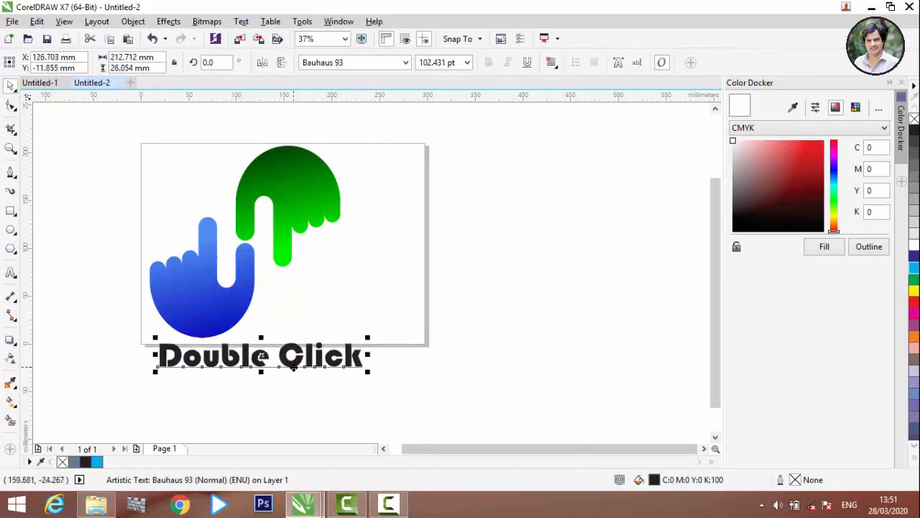
Step: Give the Double Click text a gradient fill copied from the blue hand
click(10, 404)
mouse_move(385, 410)
mouse_down()
mouse_move(179, 306)
mouse_move(184, 310)
mouse_up()
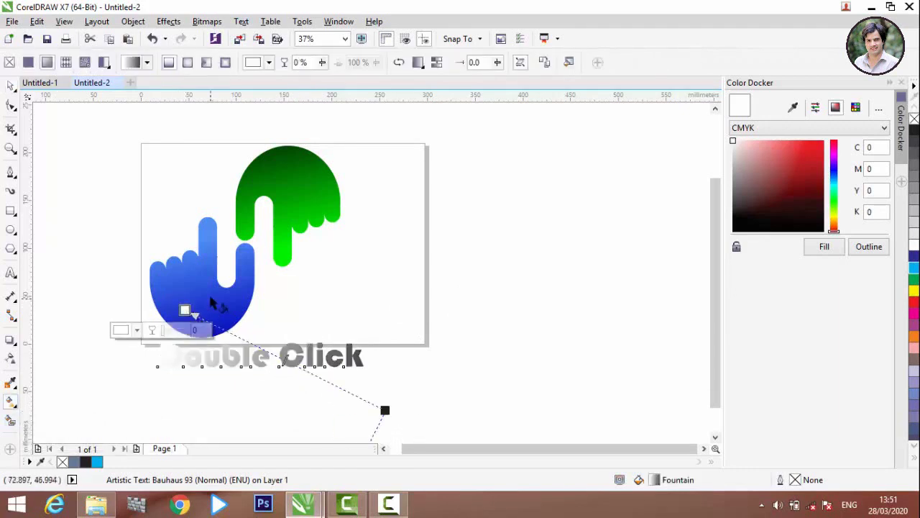
click(545, 62)
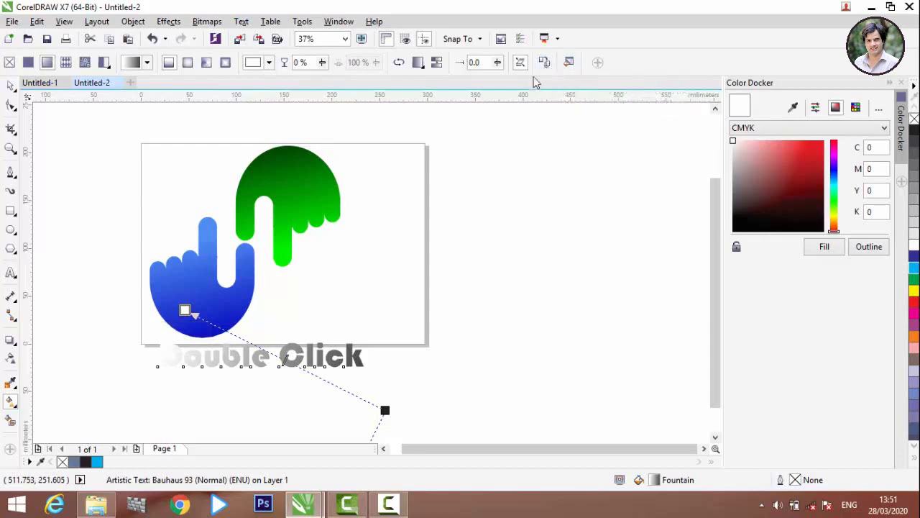
click(180, 283)
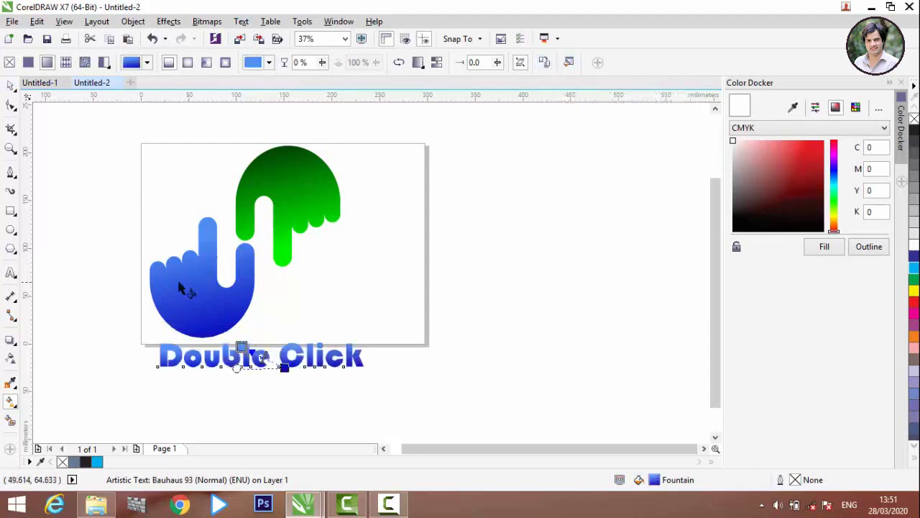
Step: Select the blue hand alone and copy the green hand's gradient fill onto it
click(10, 85)
click(327, 181)
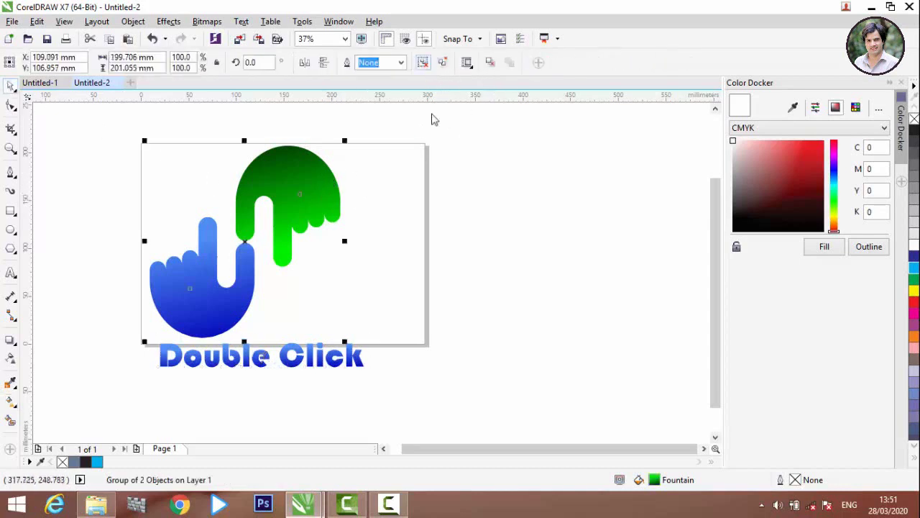
click(432, 118)
click(327, 197)
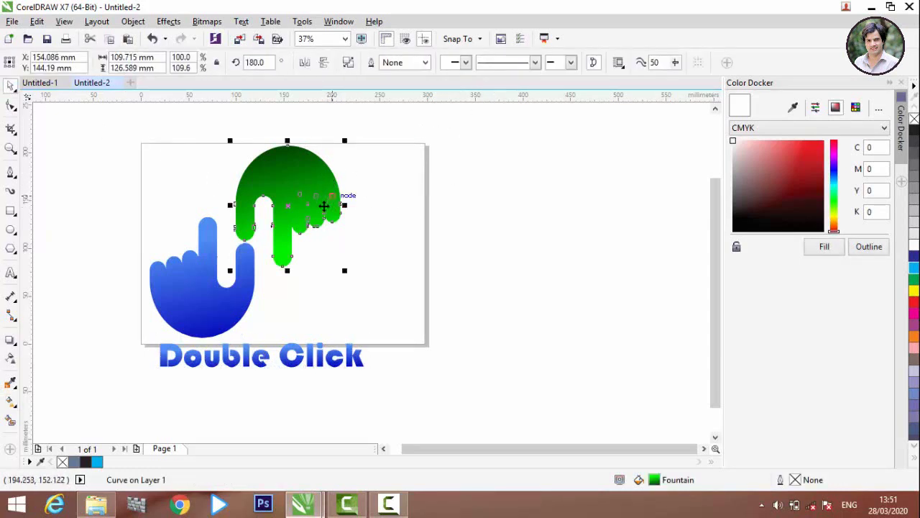
click(418, 298)
click(216, 302)
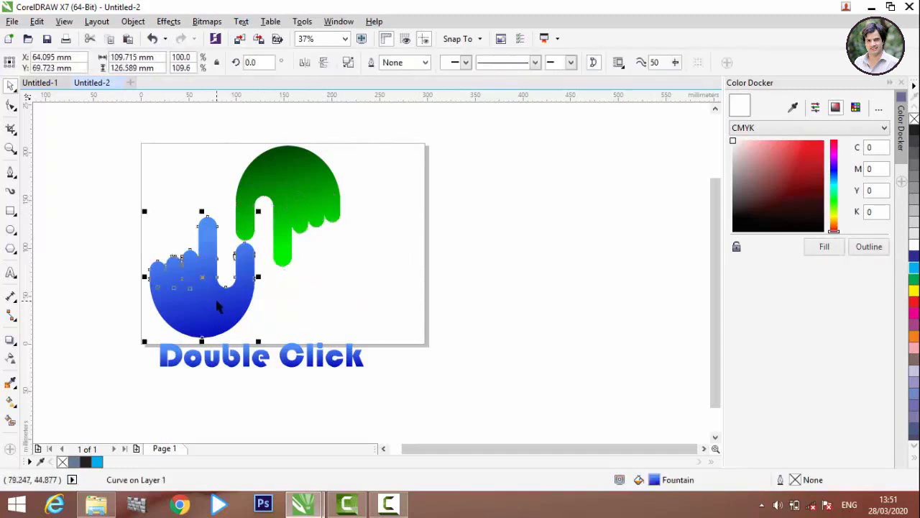
key(Tab)
click(220, 307)
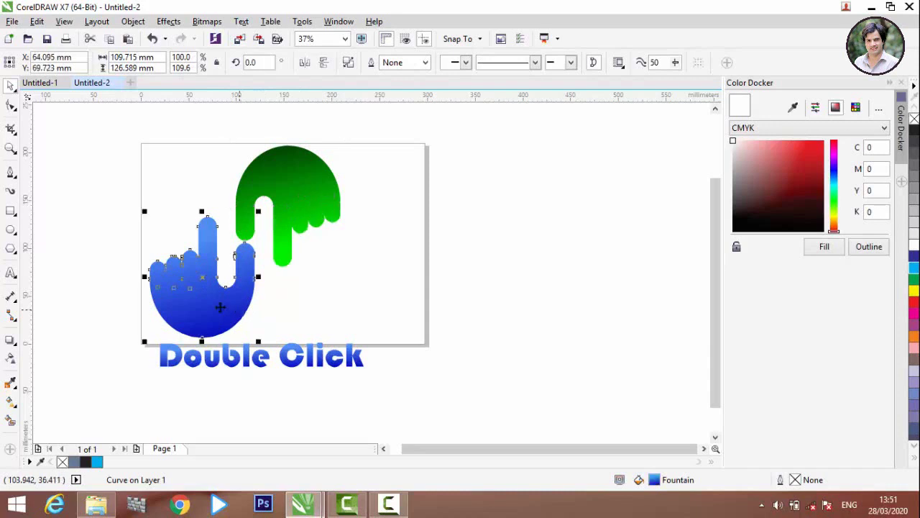
click(11, 400)
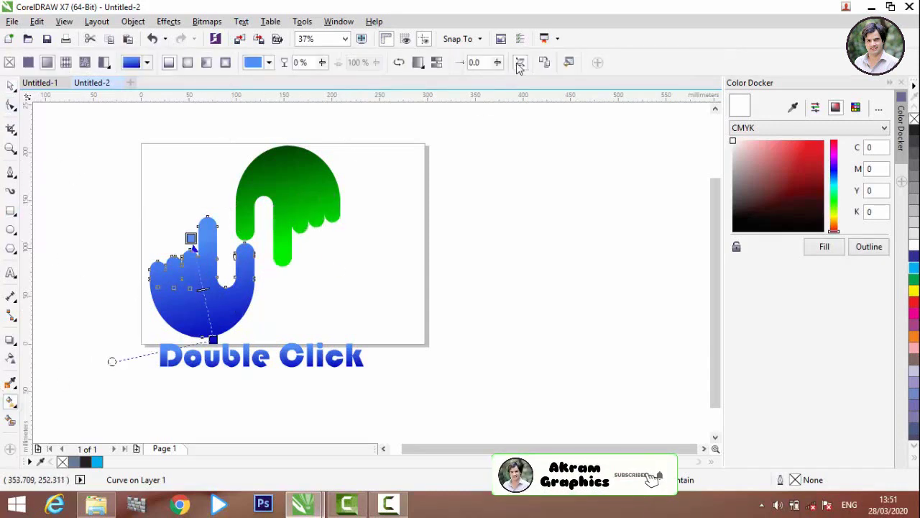
click(544, 62)
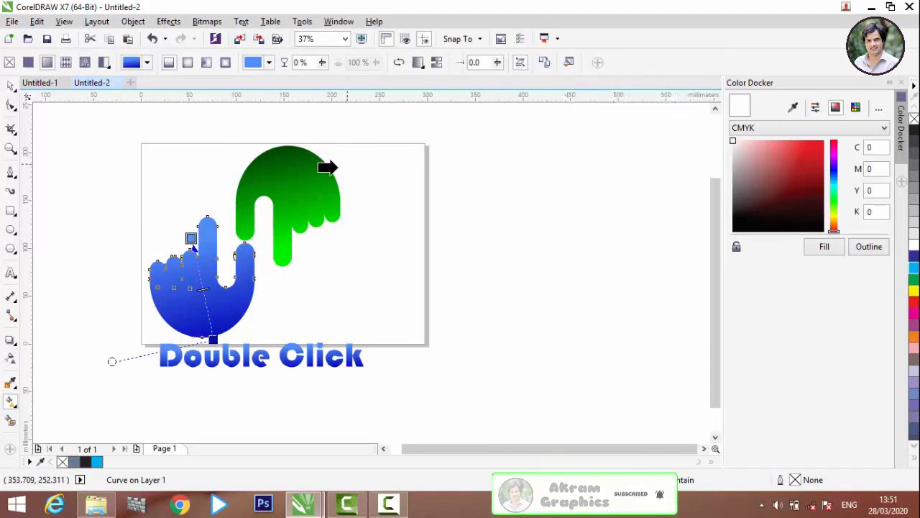
click(280, 180)
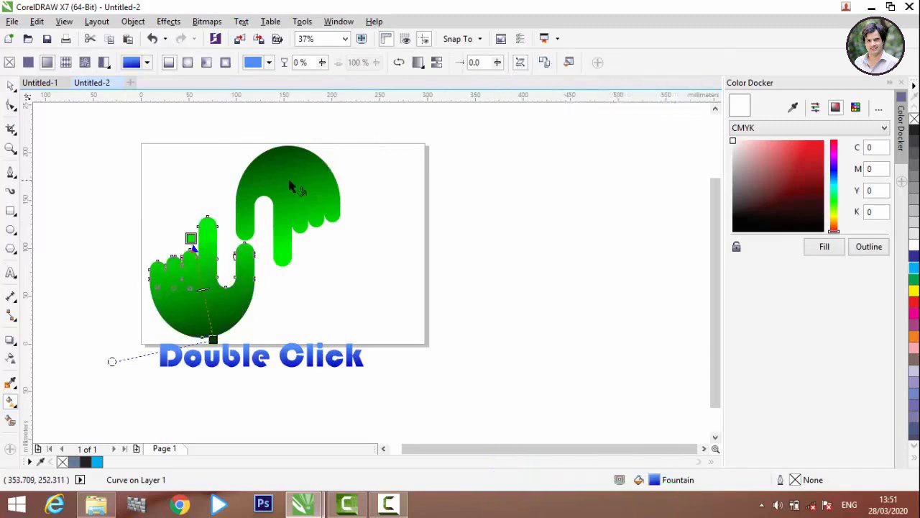
Step: Copy the green hand's gradient fill onto the Double Click text
click(263, 369)
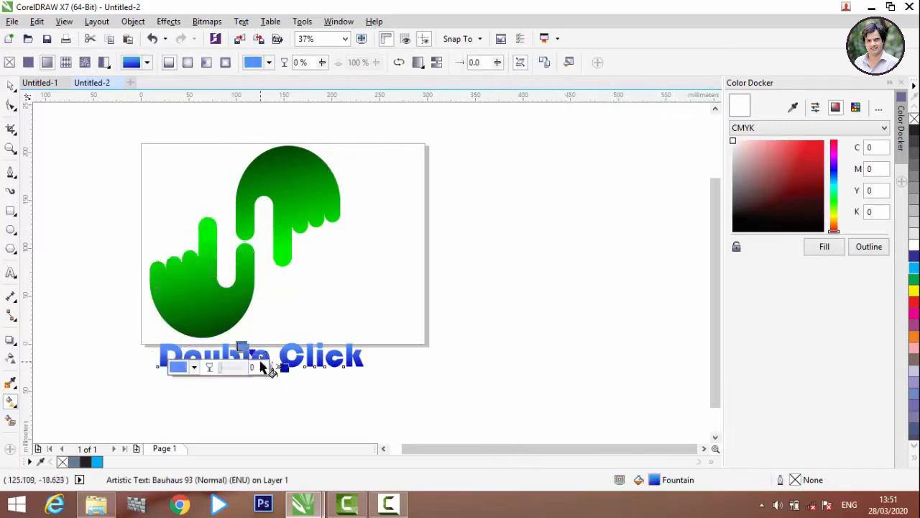
click(545, 63)
click(284, 187)
click(11, 86)
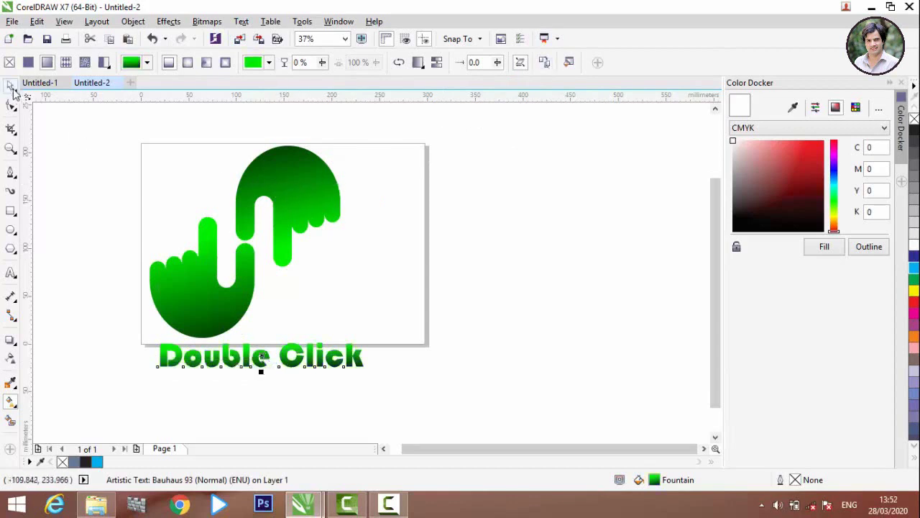
click(258, 374)
scroll(216, 255, down, 2)
Step: Select the hands and text and export them to the Desktop as asdff PNG
drag(104, 161, 382, 404)
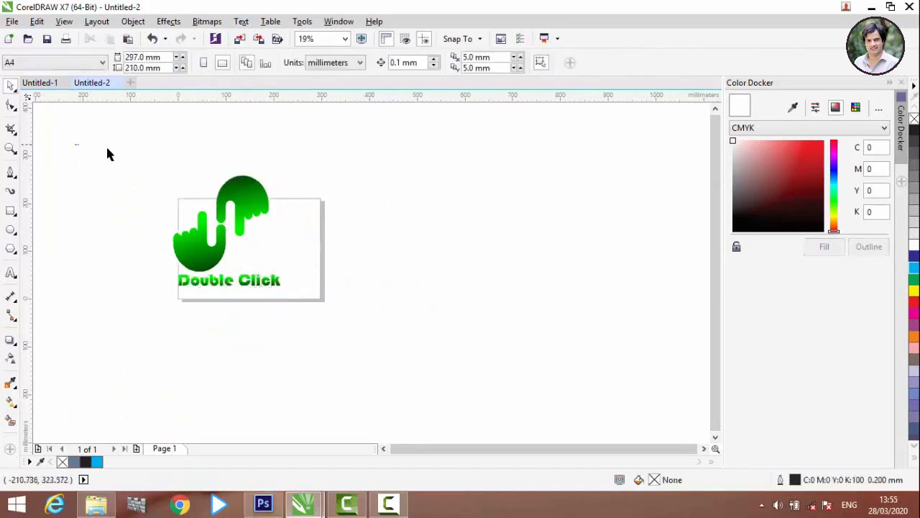
drag(74, 144, 410, 339)
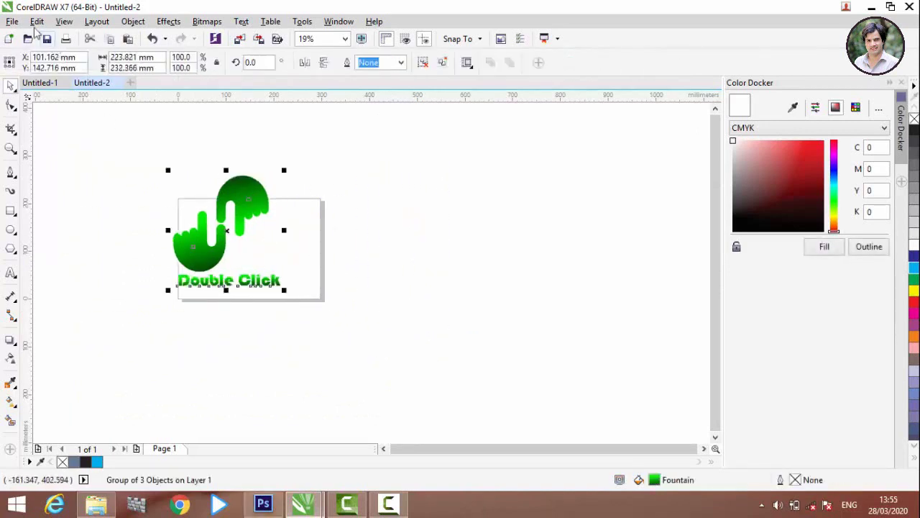
click(12, 22)
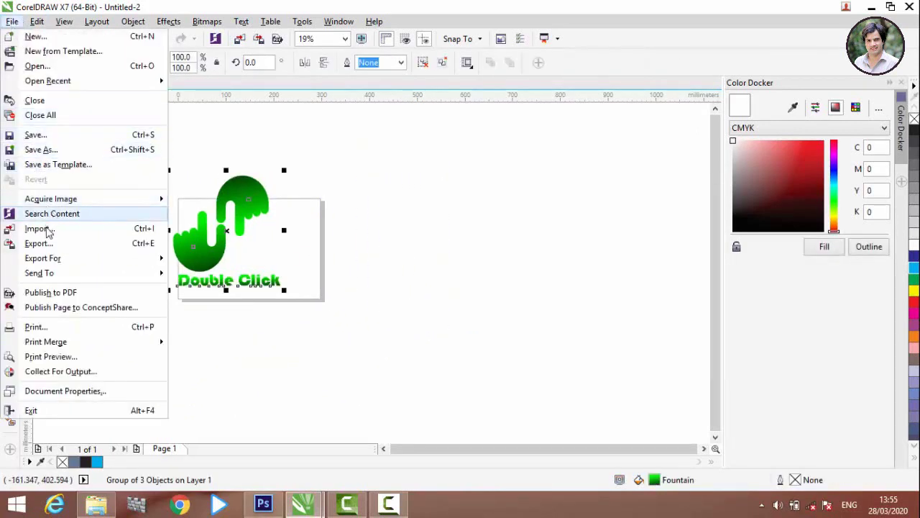
click(49, 245)
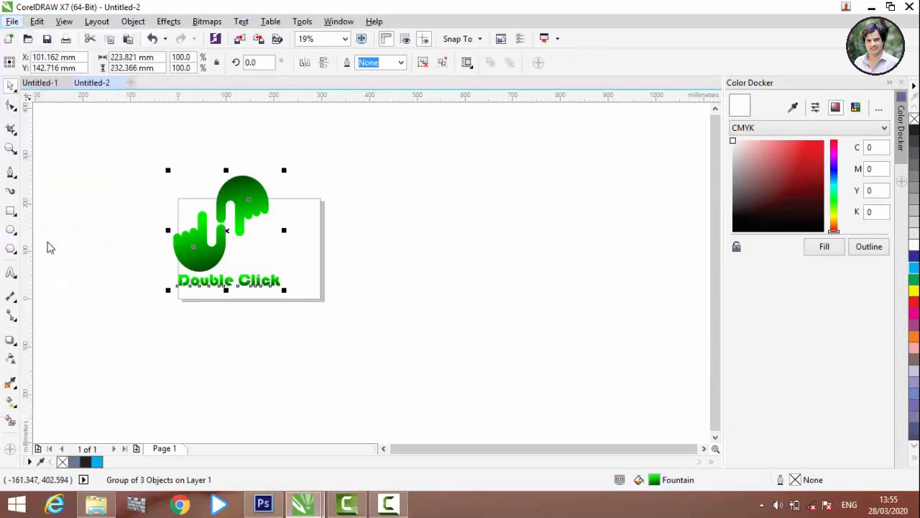
click(300, 146)
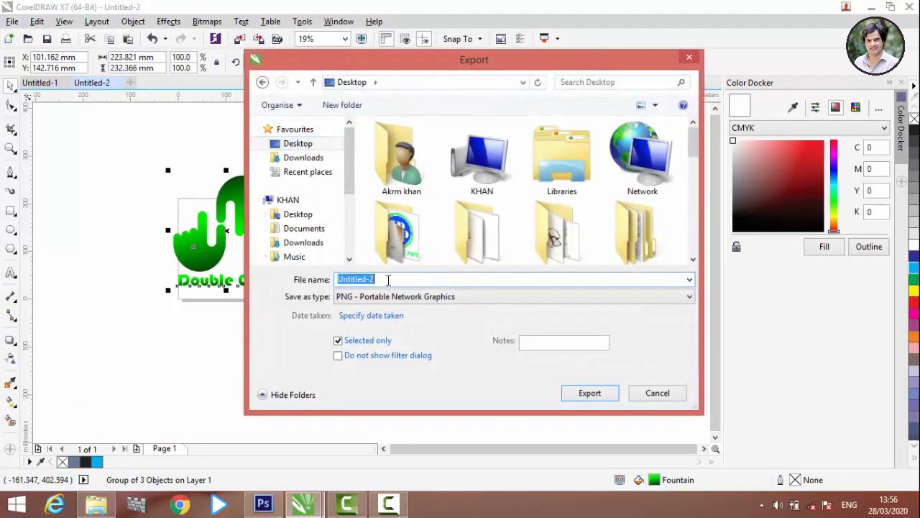
text(asdff)
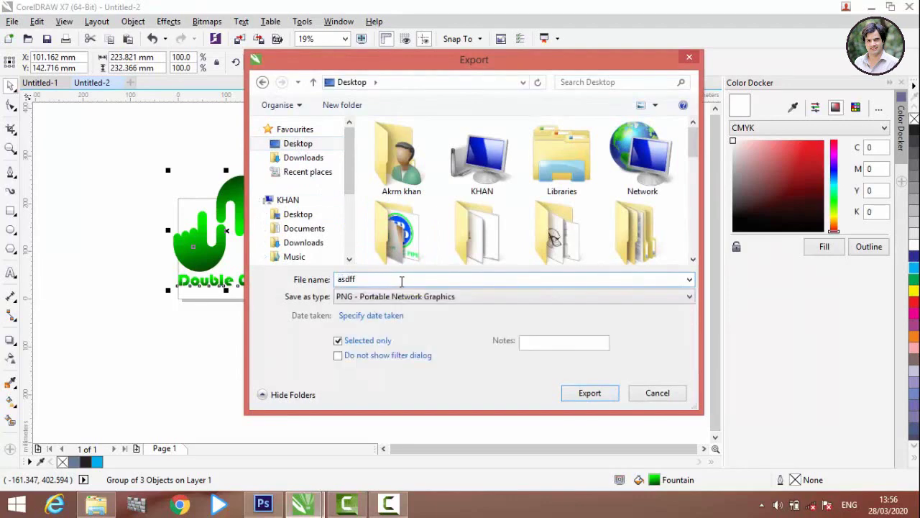
click(424, 297)
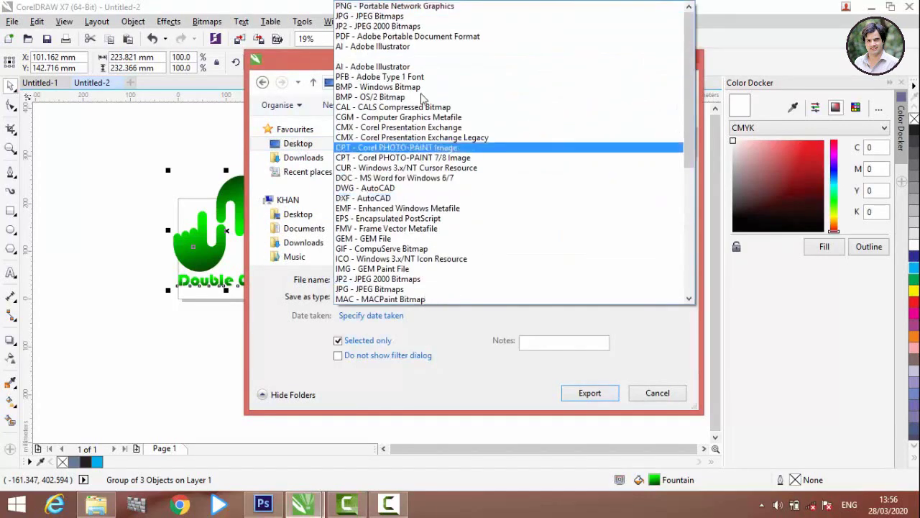
click(424, 6)
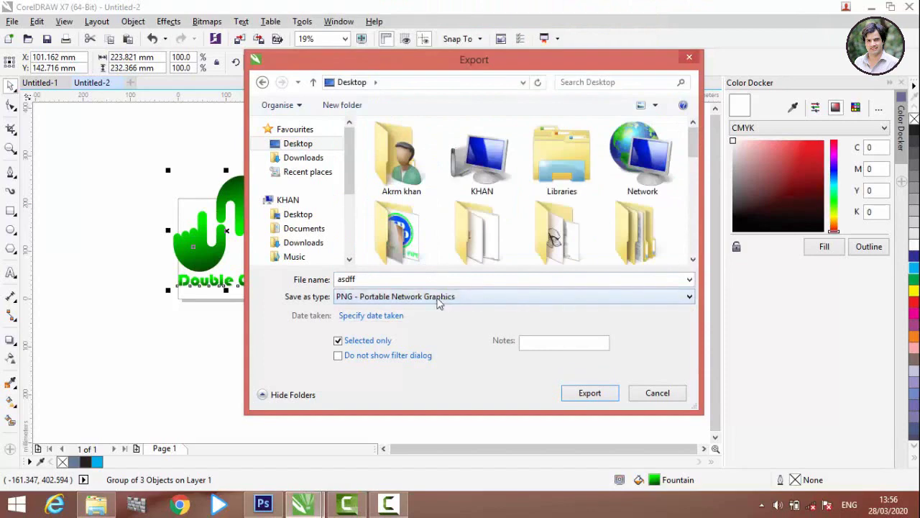
click(586, 397)
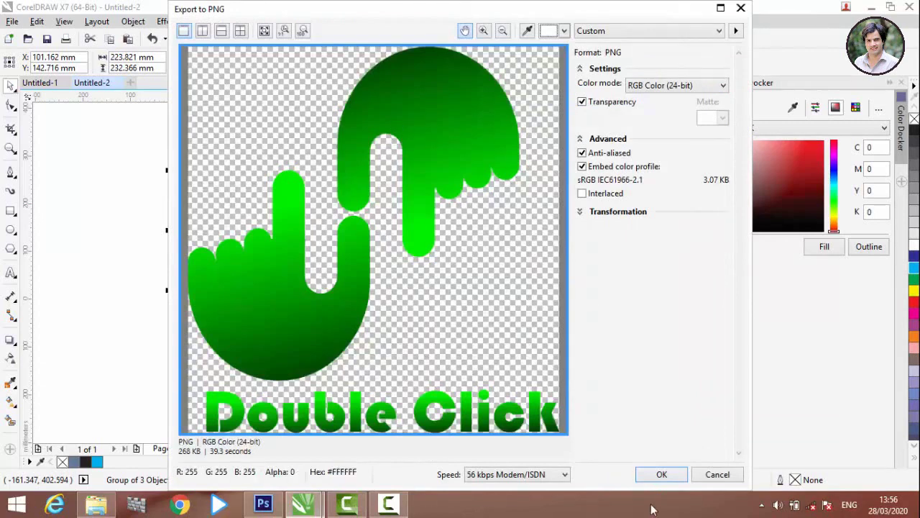
click(660, 476)
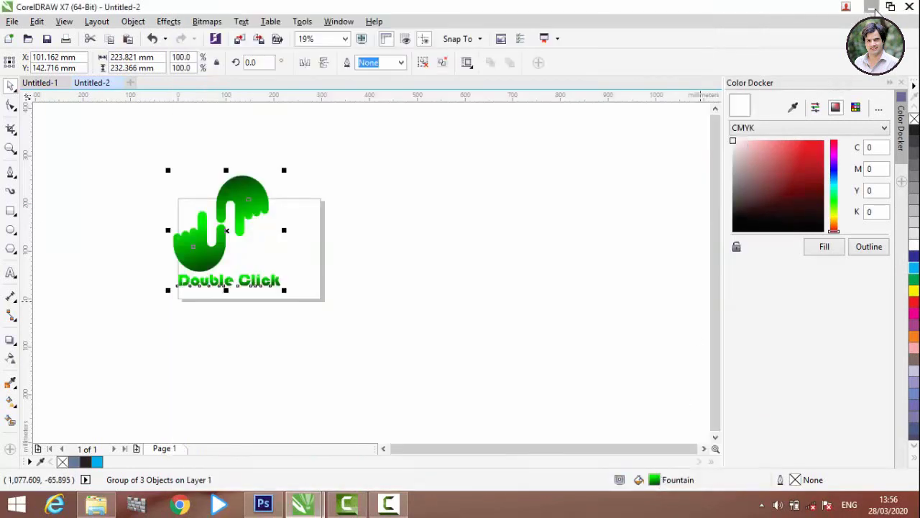
Step: Drag the Realistic 3D Logo Mockup - Cloud Clinic PSD from folder 17 into Photoshop
click(873, 7)
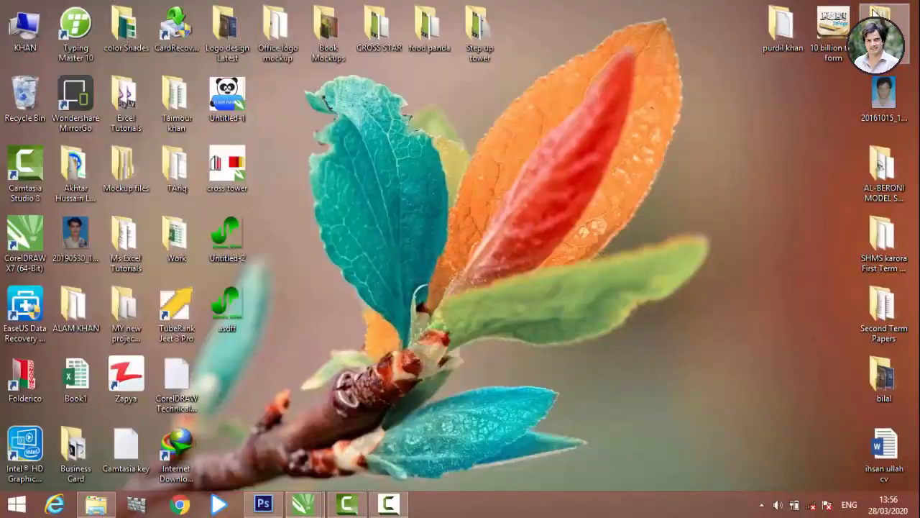
click(261, 488)
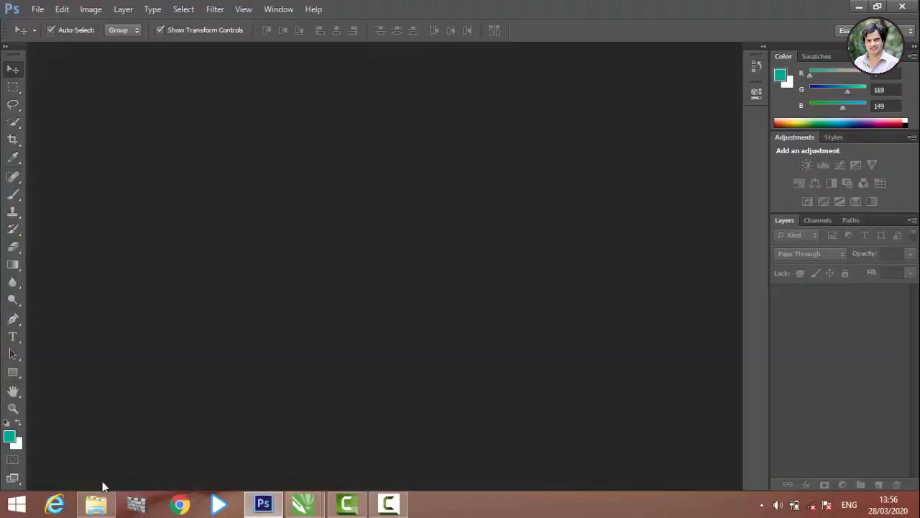
click(263, 506)
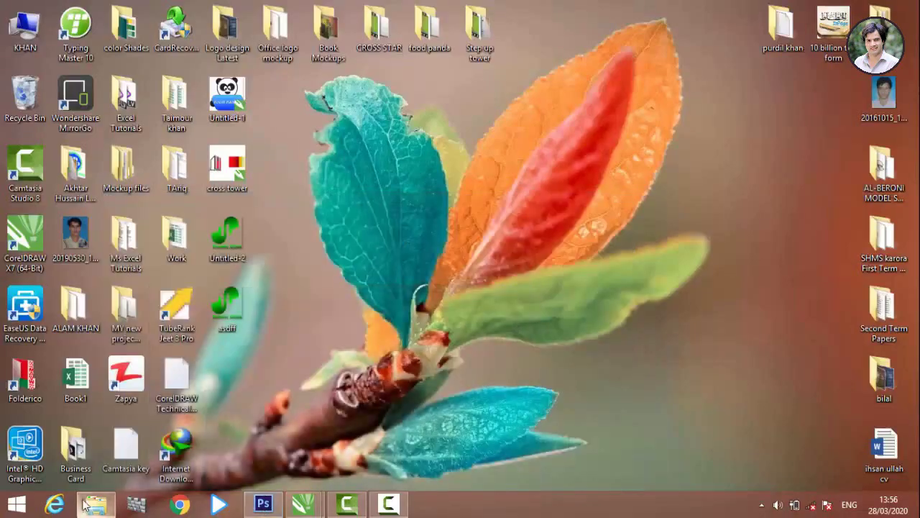
click(96, 504)
right_click(437, 342)
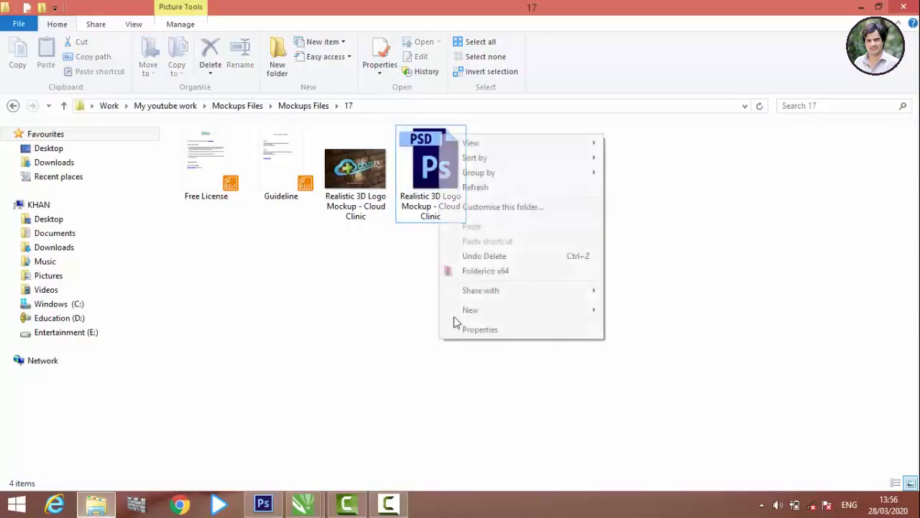
click(474, 188)
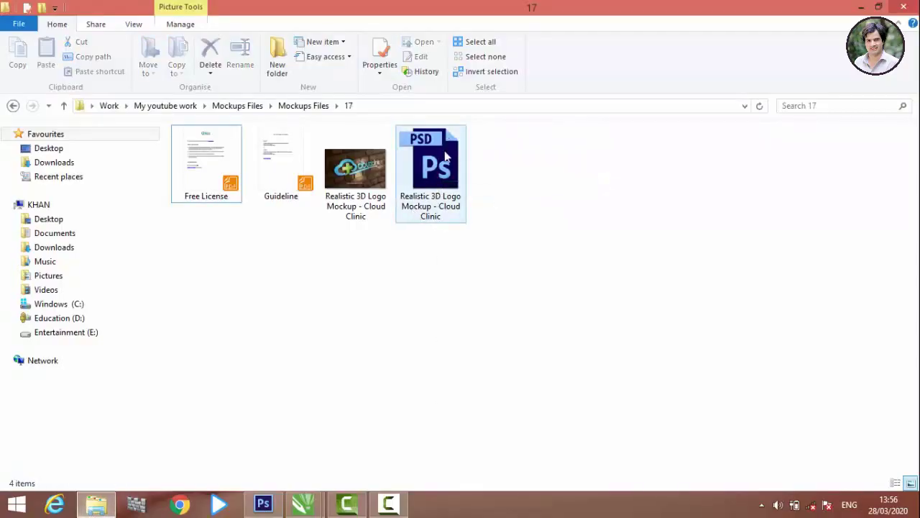
drag(430, 172, 298, 504)
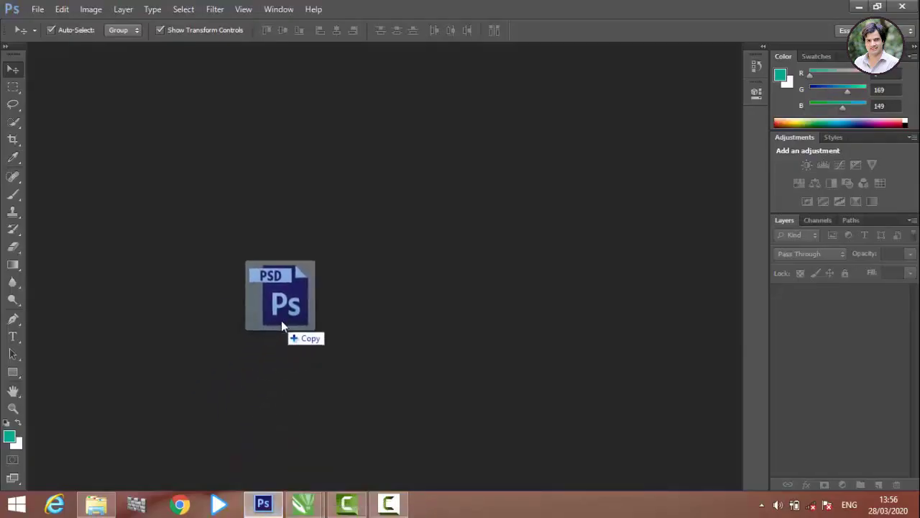
drag(297, 503, 276, 311)
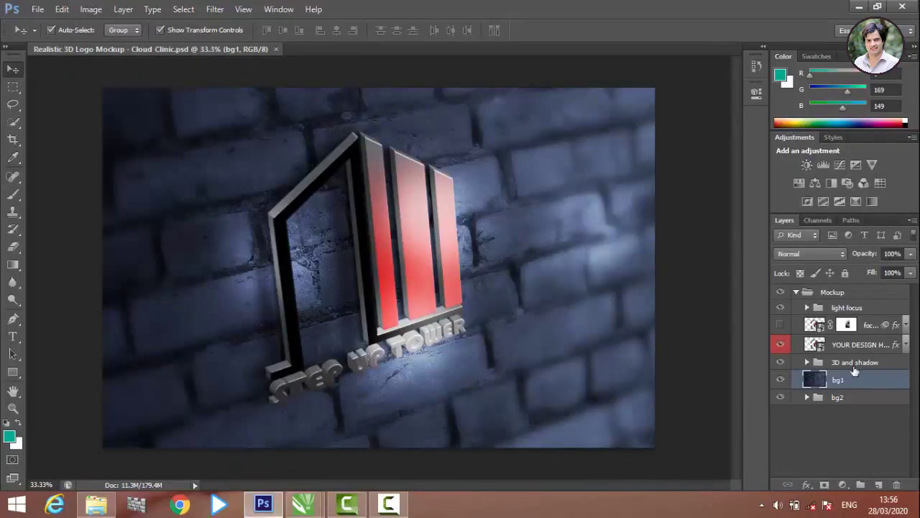
Step: Open the YOUR DESIGN HERE smart object, nudge STEP UP TOWER right, then minimise Photoshop
double_click(812, 347)
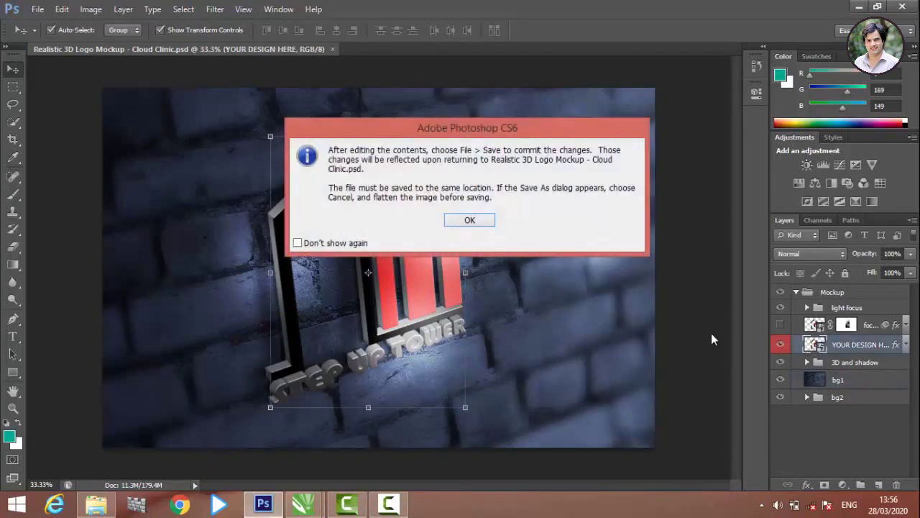
click(470, 220)
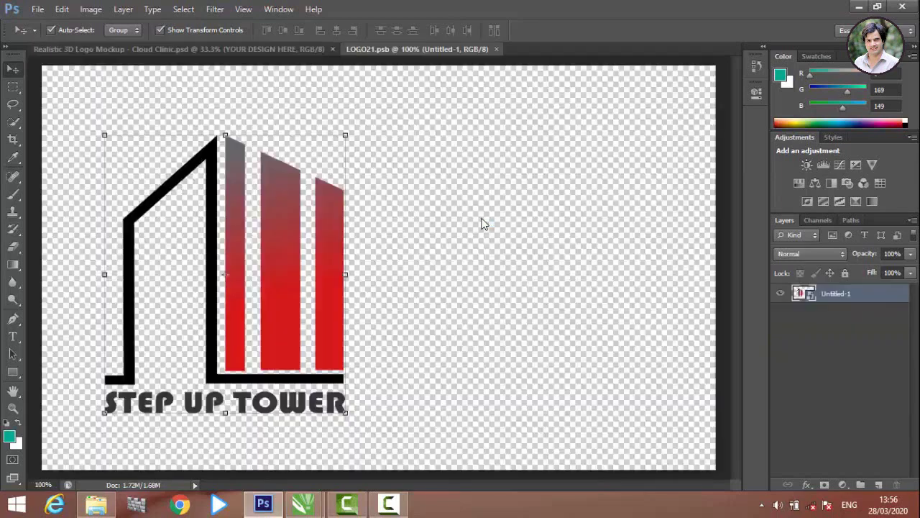
drag(303, 220, 334, 213)
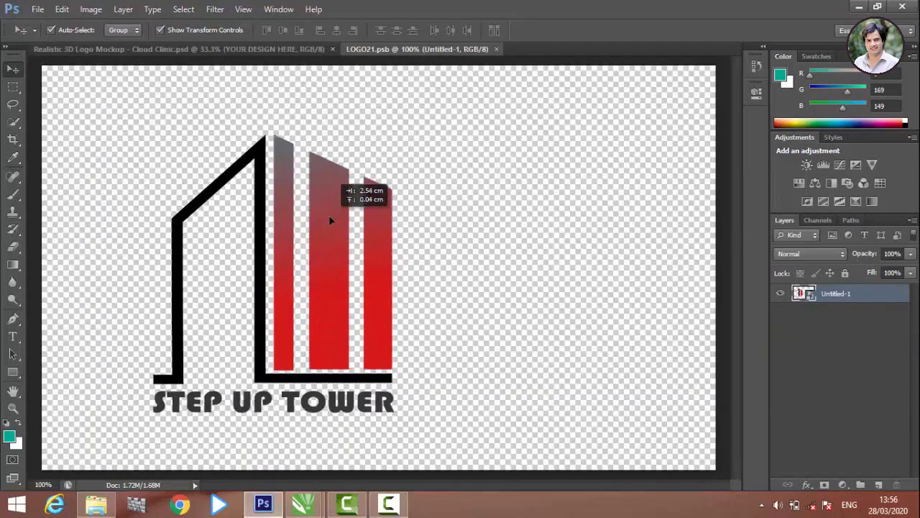
click(859, 7)
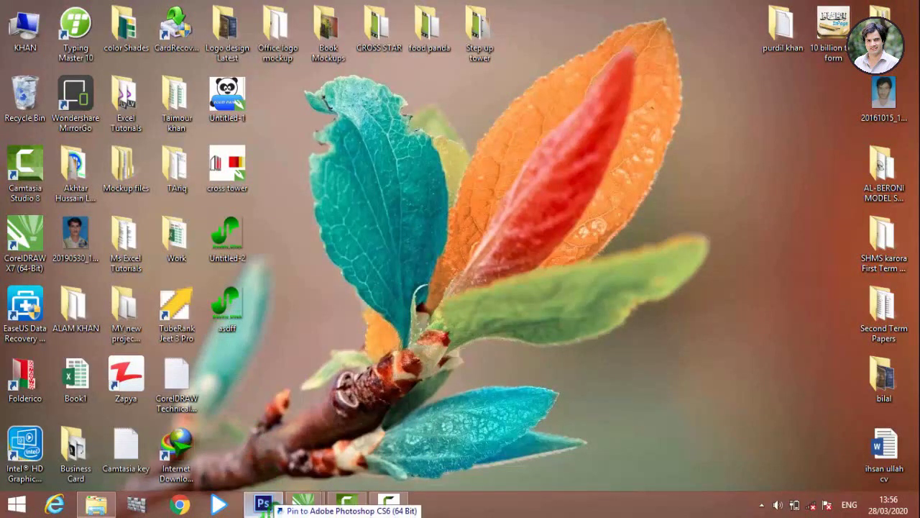
Step: Place asdff.png into LOGO21.psb, shrinking and moving it up-right before committing
click(265, 503)
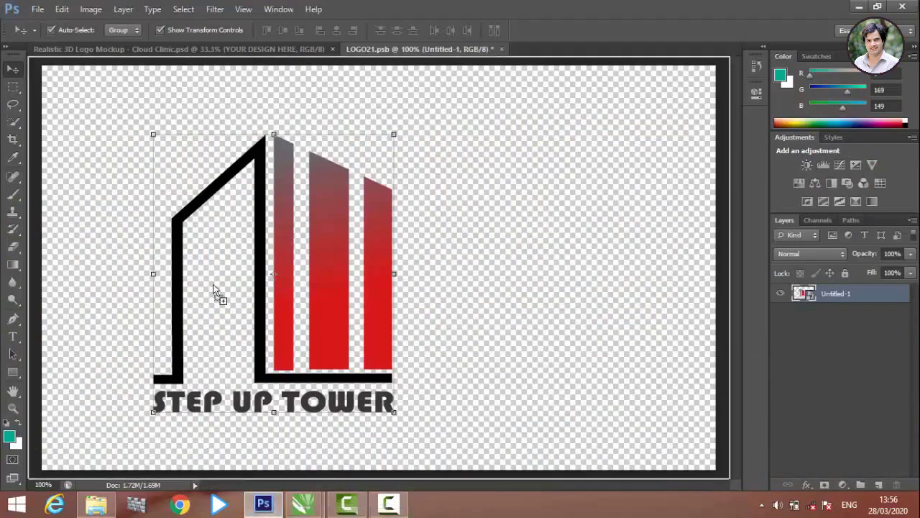
drag(215, 200, 219, 215)
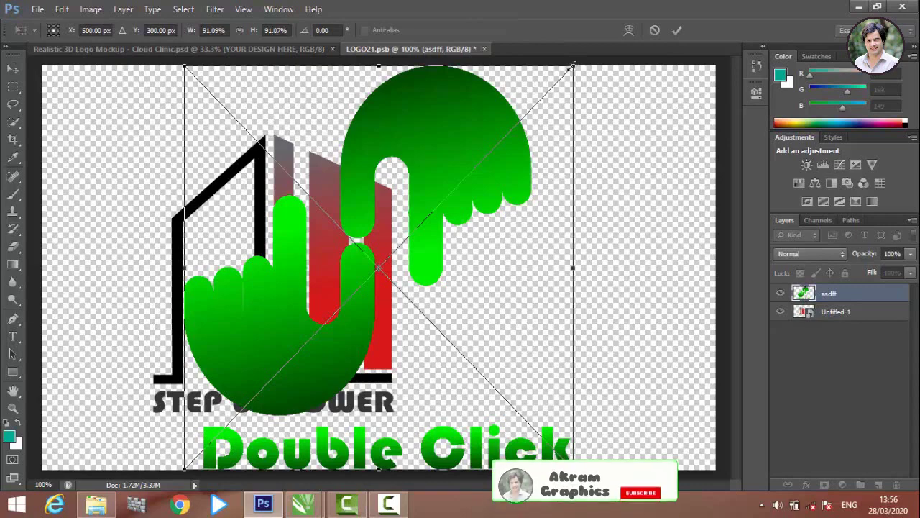
mouse_move(572, 65)
mouse_down()
mouse_move(464, 210)
mouse_move(436, 217)
mouse_up()
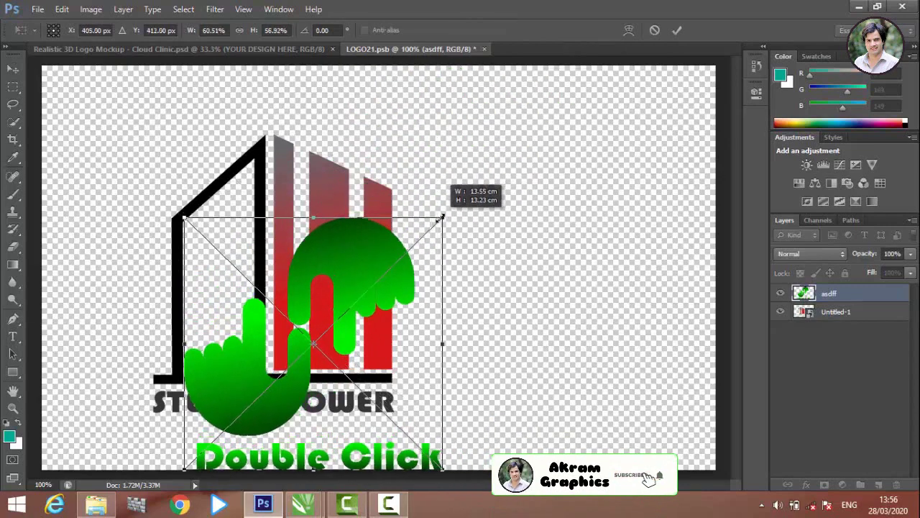
drag(360, 271, 388, 198)
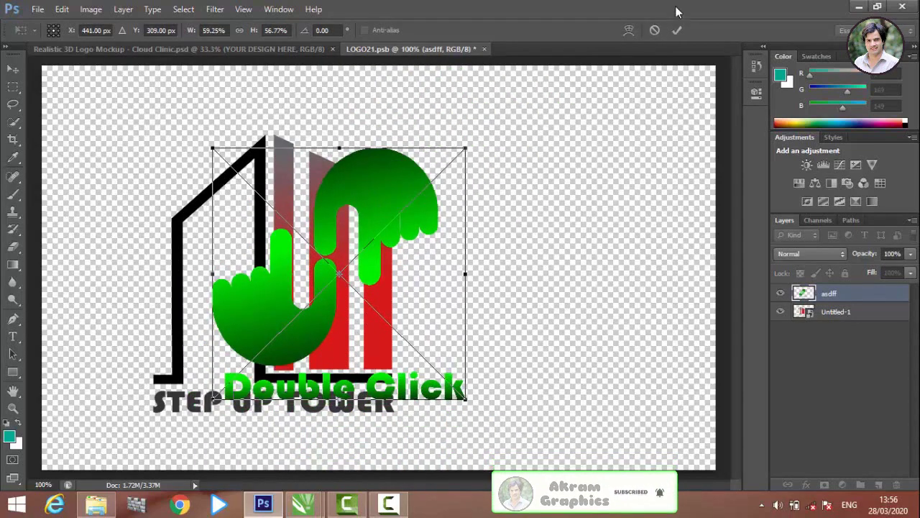
click(677, 30)
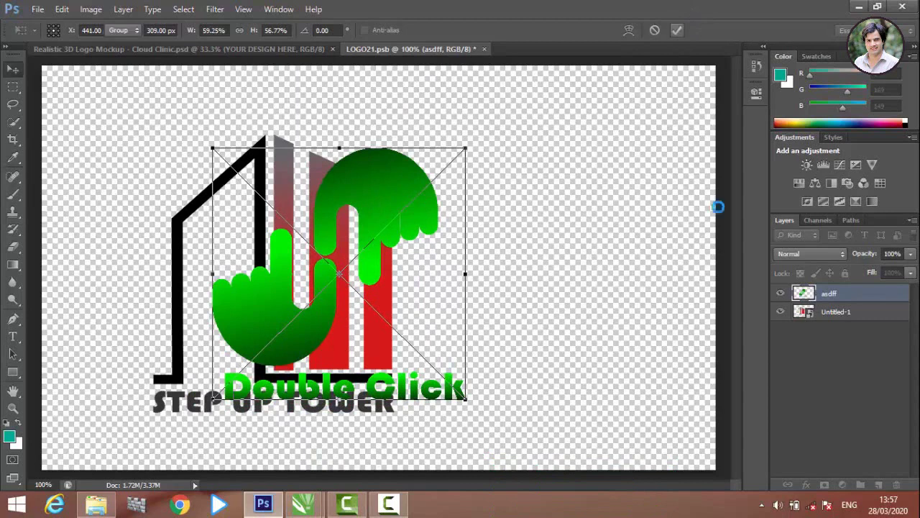
Step: Delete the Untitled-1 layer holding the old STEP UP TOWER artwork
click(825, 314)
right_click(824, 314)
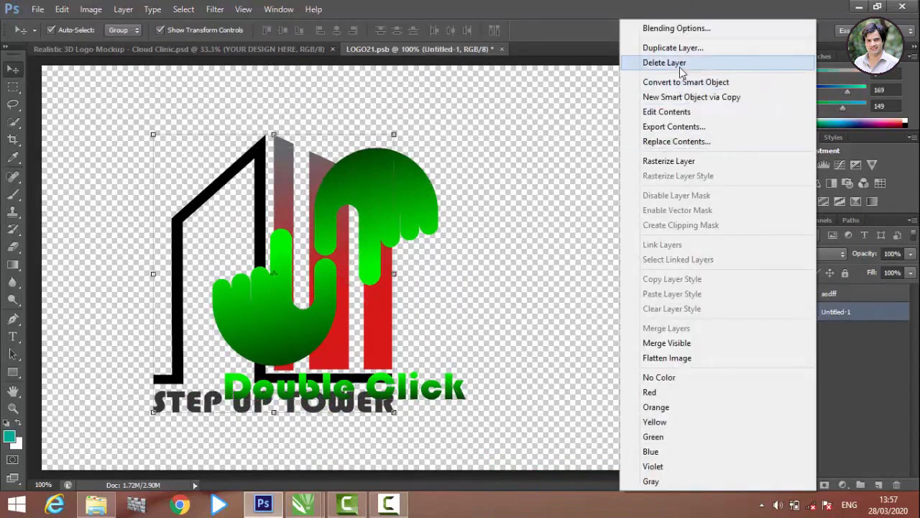
click(680, 64)
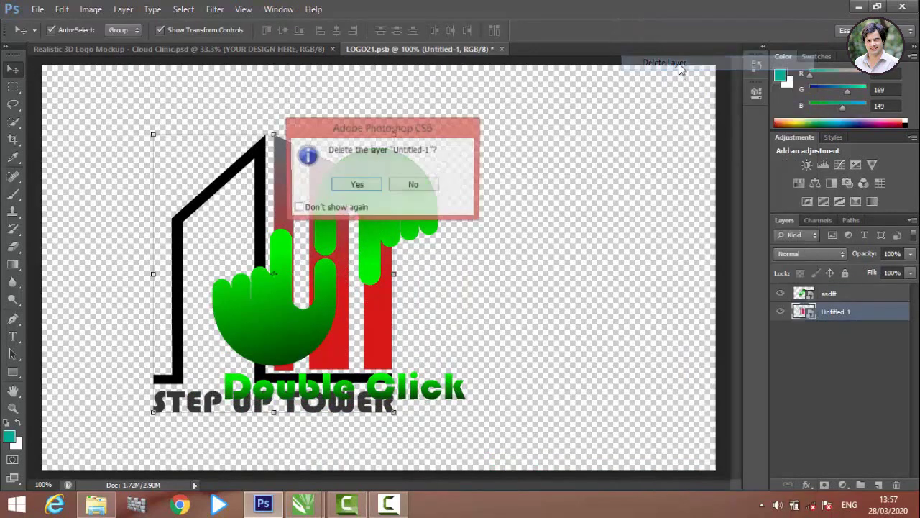
click(371, 195)
Step: Reposition and resize the Double Click logo to fit the design area
drag(332, 223, 341, 203)
drag(421, 167, 354, 167)
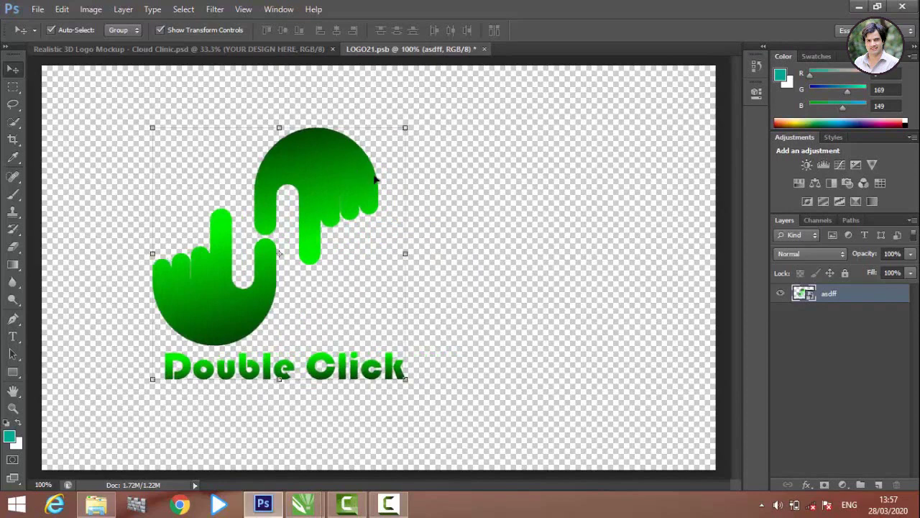
mouse_move(405, 128)
mouse_down()
mouse_move(416, 127)
mouse_move(400, 138)
mouse_up()
drag(327, 185, 318, 194)
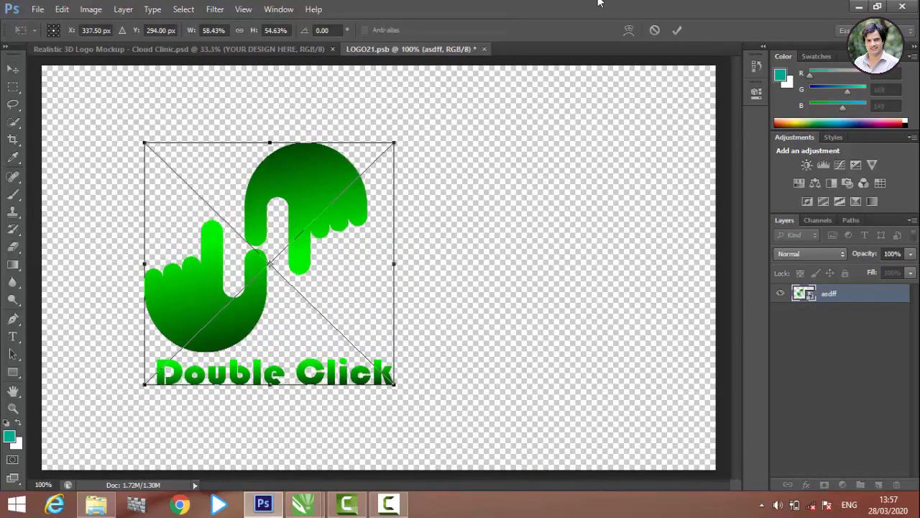
Step: Commit the logo's size, then save and close LOGO21.psb to update the brick-wall mockup
click(675, 32)
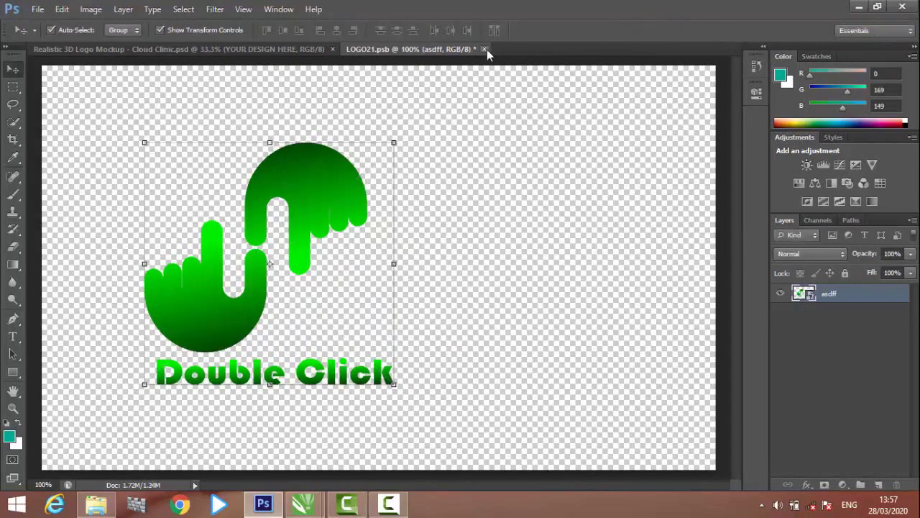
click(486, 50)
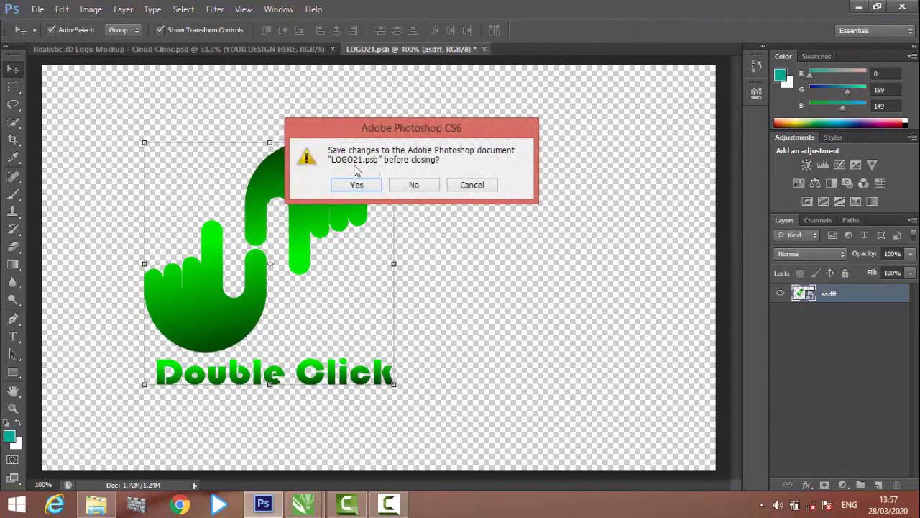
click(357, 187)
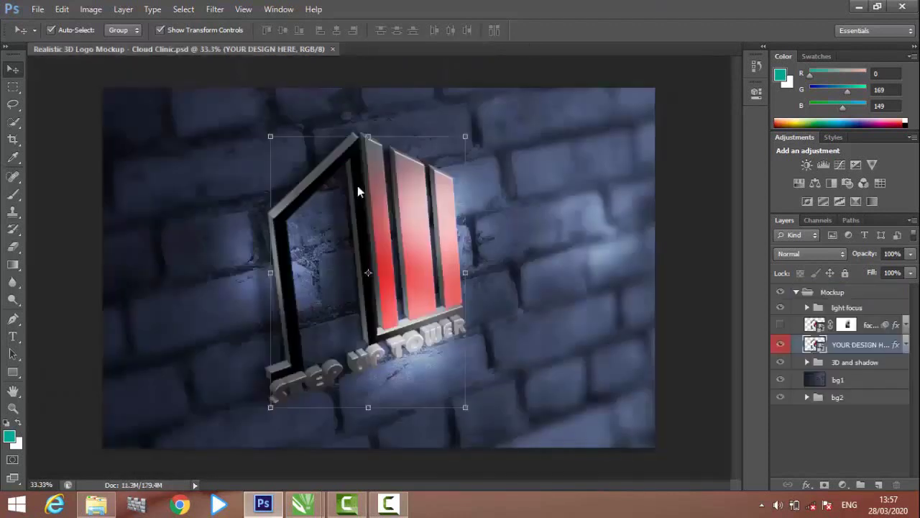
click(281, 202)
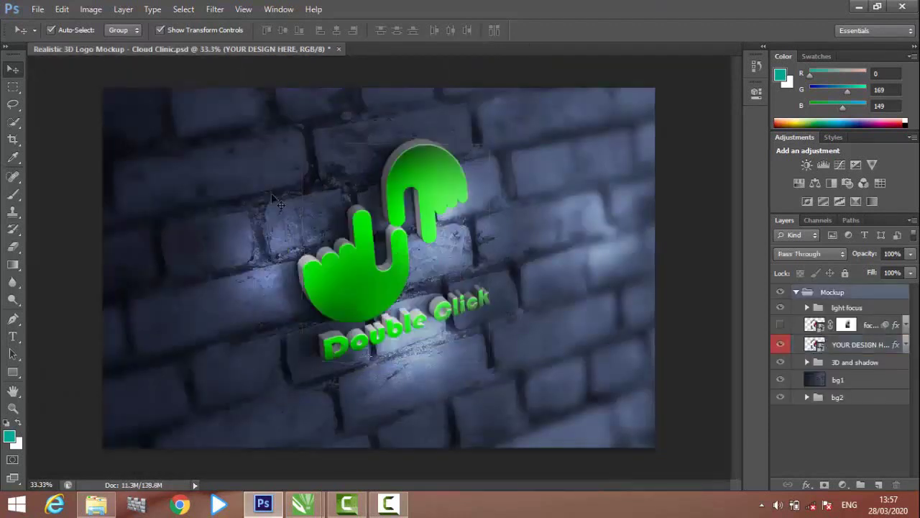